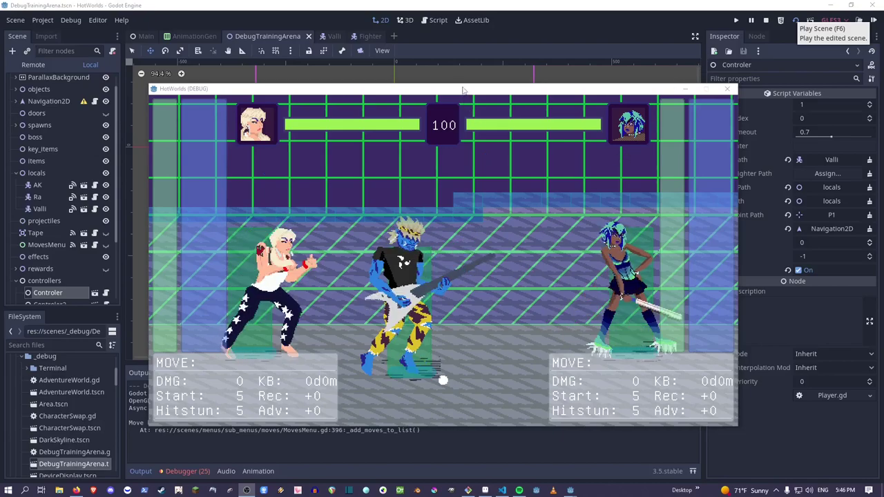
Playtest the blonde fighter's movement, jumps, dashes and attack combos on the guitar-wielding opponent in the debug training arena, and close the game.
drag(463, 90, 440, 83)
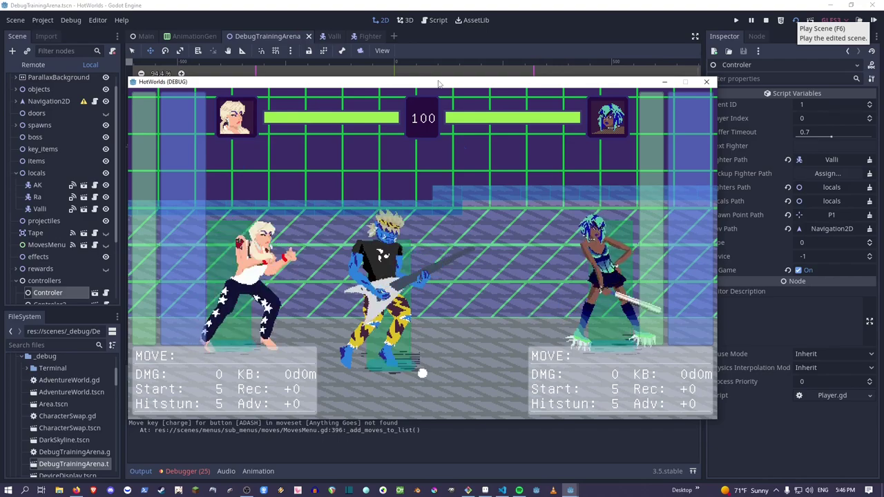
key(Down)
key(Left)
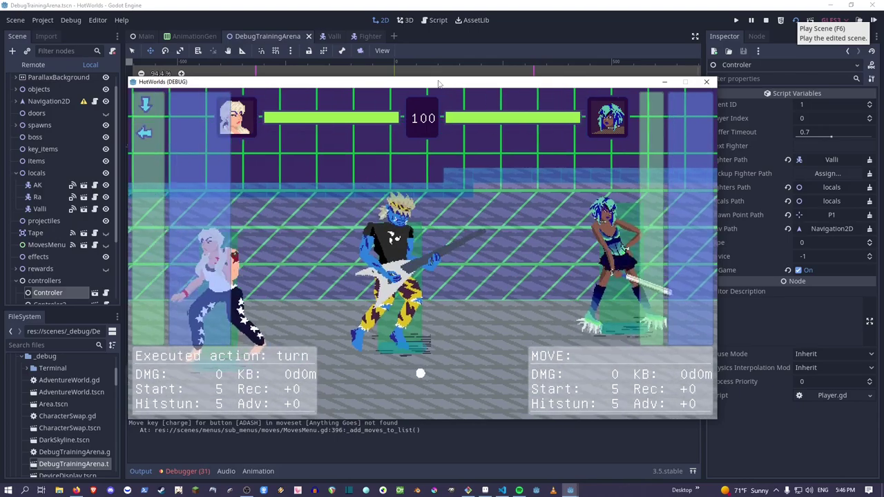
key(Right)
key(Up)
key(1)
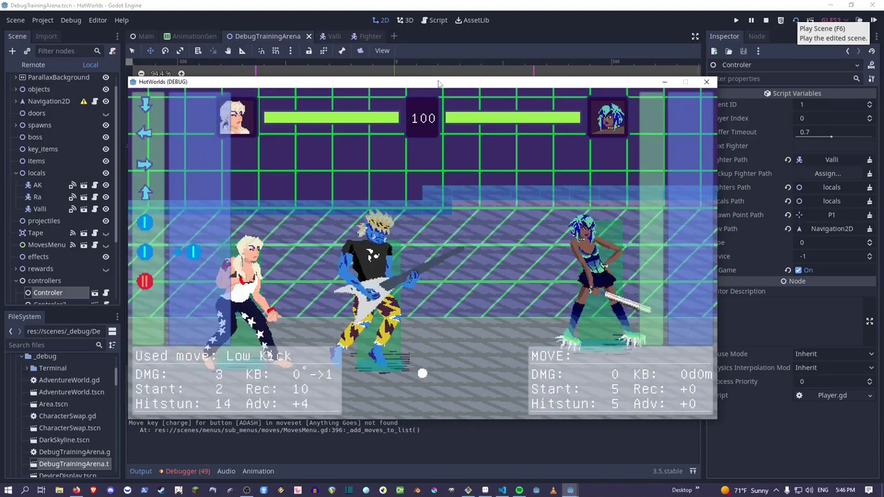
key(Right)
key(2)
key(Right)
key(1)
key(Up)
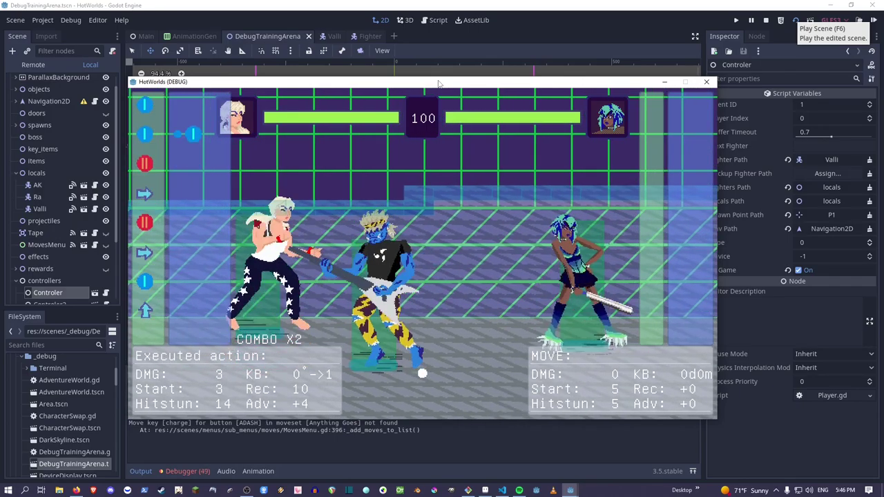
key(Left)
key(Down)
key(Right)
key(1)
key(1)
key(Right)
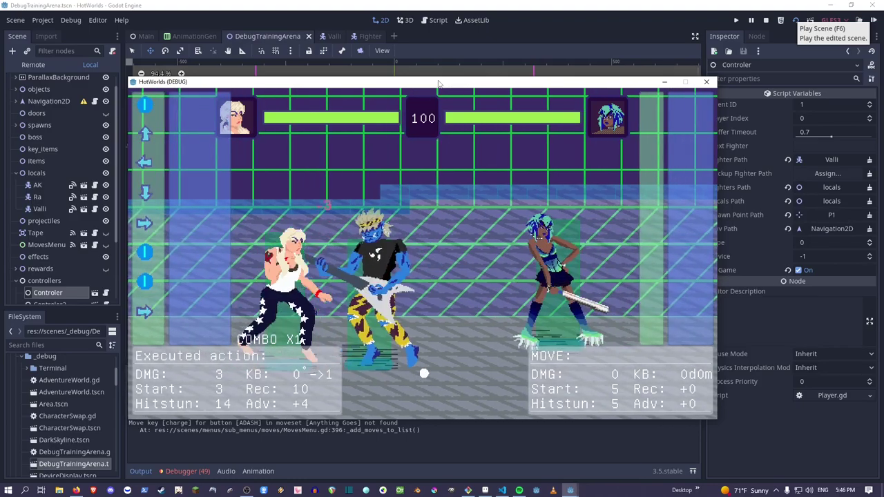
key(2)
key(2)
key(Right)
key(Right)
key(1)
key(1)
key(Up)
key(Left)
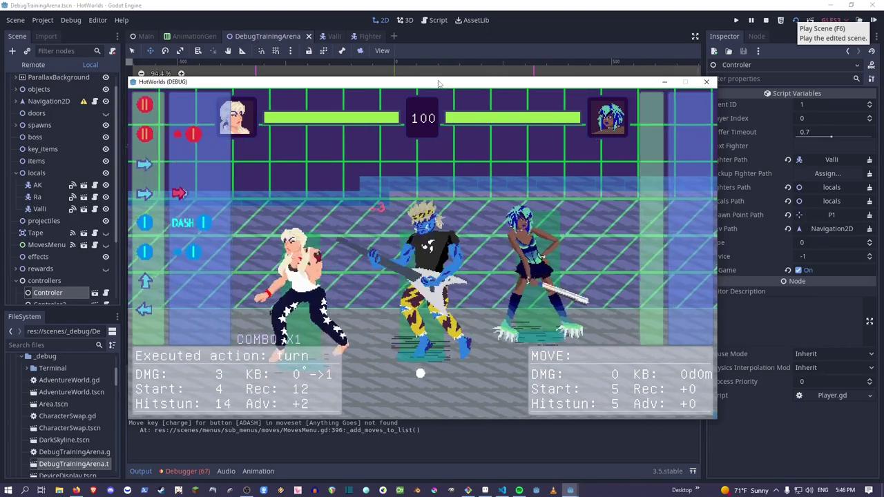
key(Right)
key(space)
key(1)
key(Right)
key(1)
key(1)
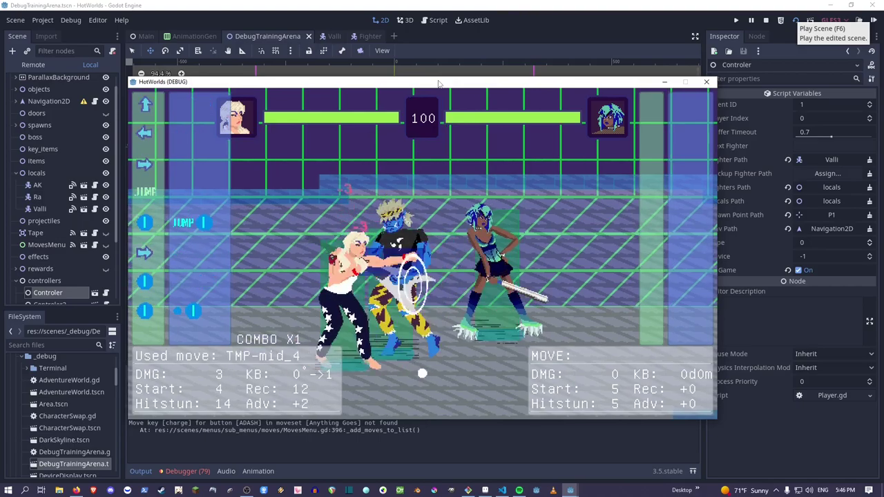
key(2)
key(2)
key(Right)
key(Up)
key(1)
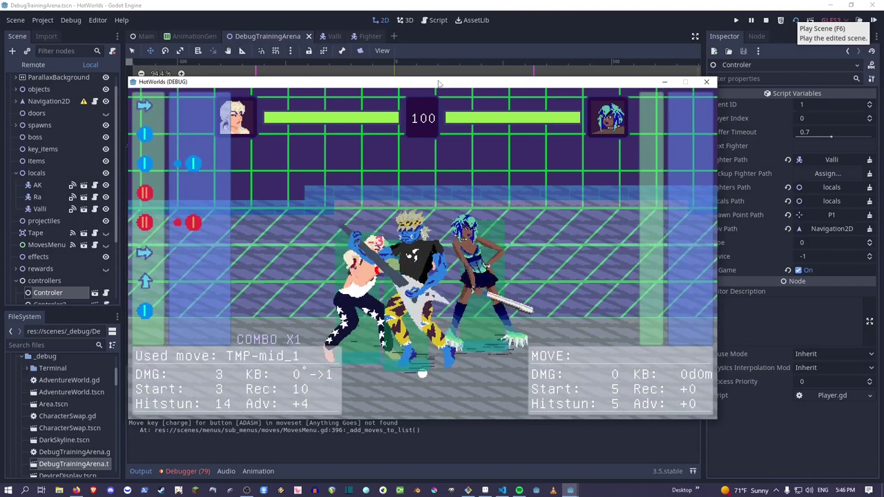
key(1)
key(2)
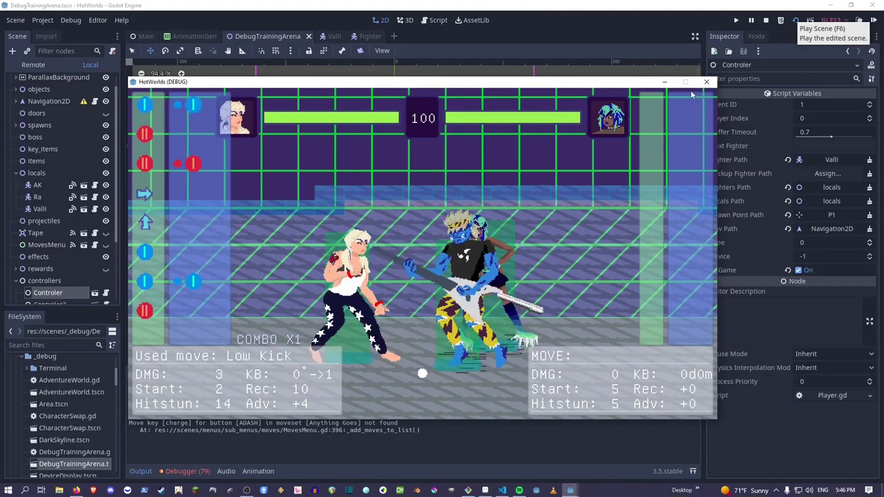
click(706, 82)
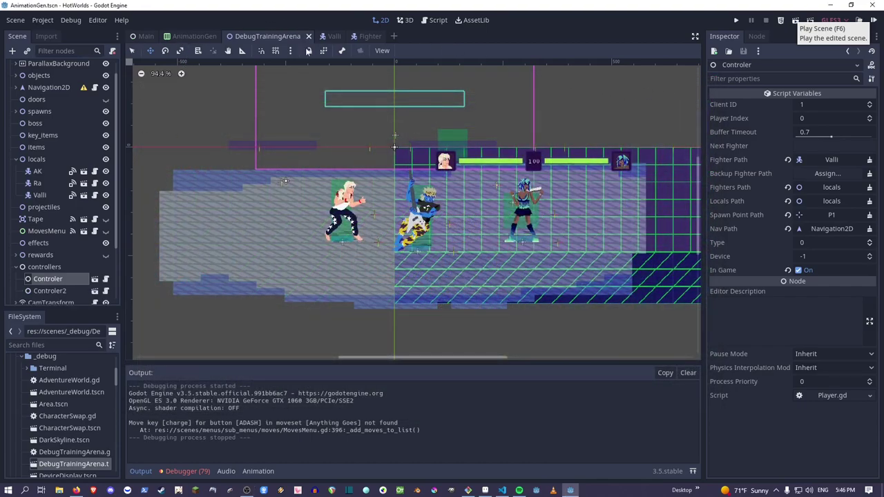
Run the AnimationGen scene and open its move stats editor at the low attacks in the Attacks table.
key(ctrl+s)
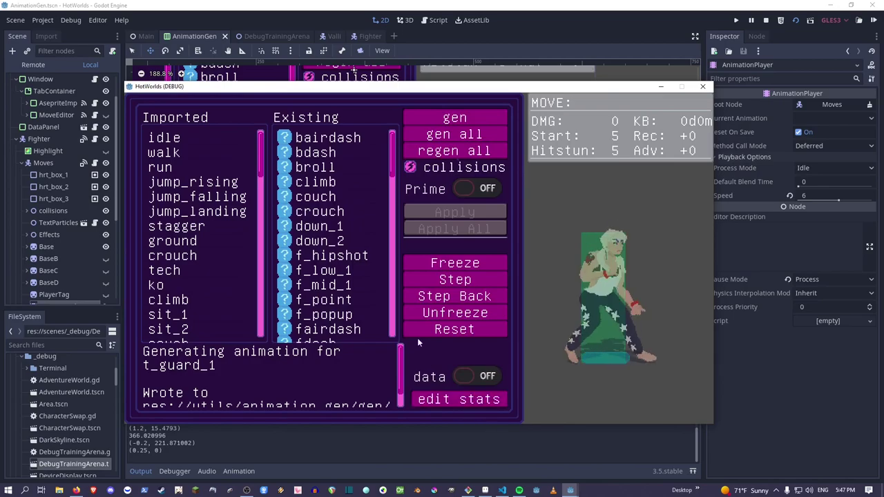
click(473, 401)
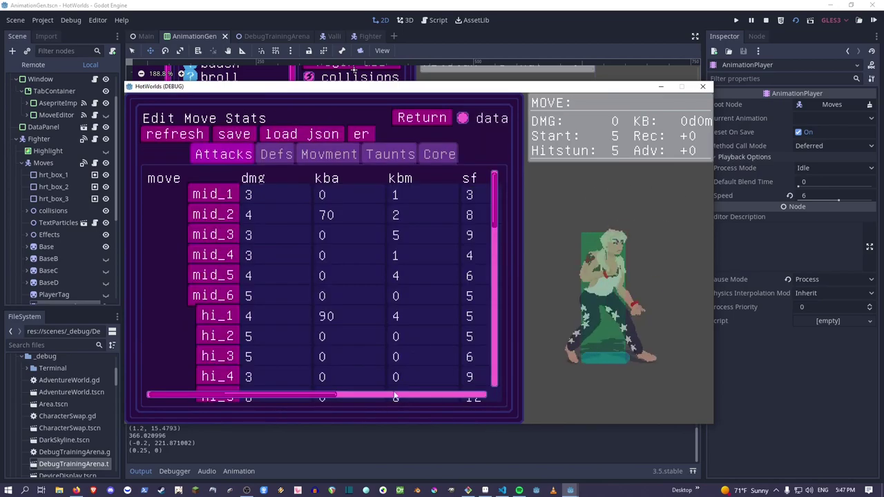
mouse_move(327, 393)
mouse_down()
mouse_move(434, 394)
mouse_move(339, 397)
mouse_up()
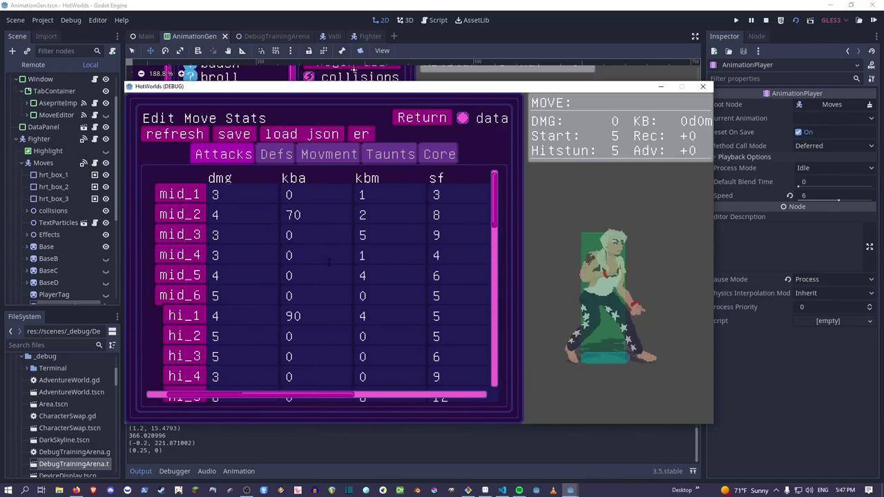
scroll(226, 215, down, 3)
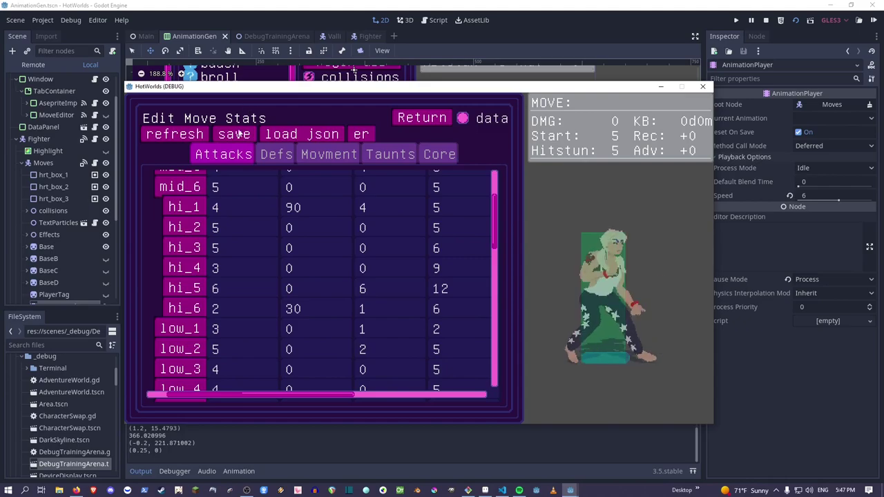
scroll(194, 304, down, 2)
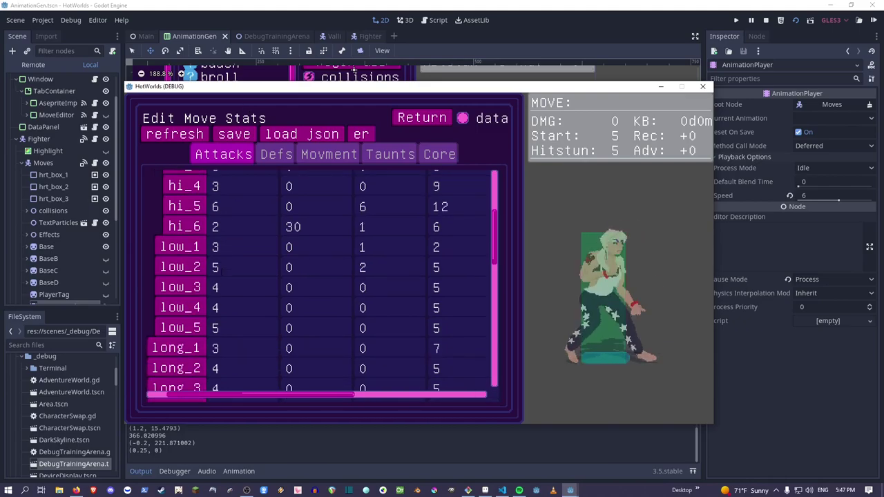
Preview the low_5, low_1, low_2 and low_3 attacks on the fighter from the move stats editor.
click(181, 328)
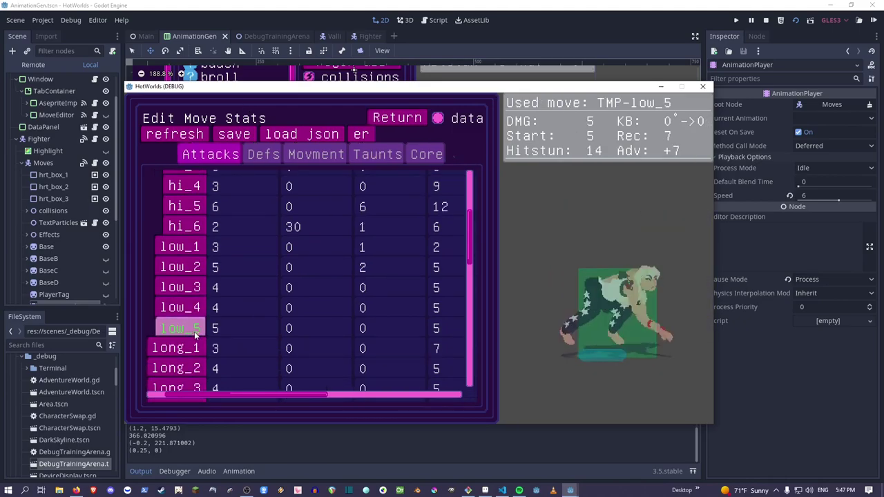
scroll(194, 332, down, 2)
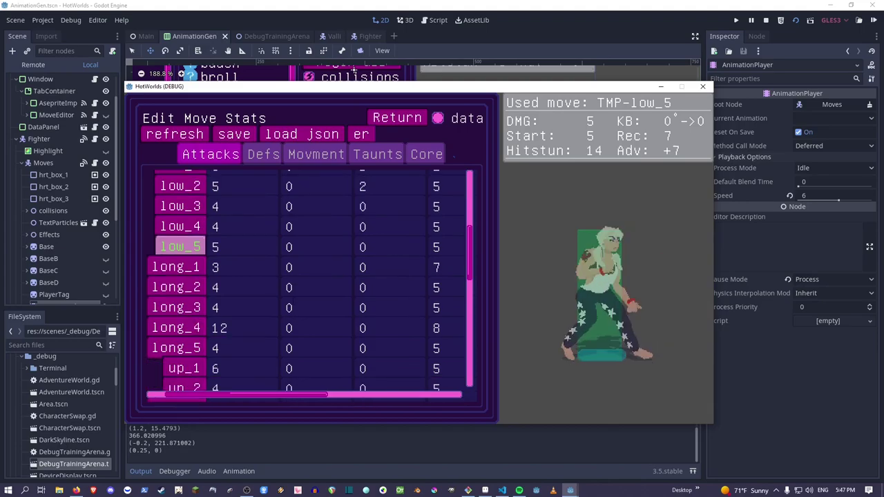
scroll(309, 284, up, 1)
scroll(309, 283, down, 2)
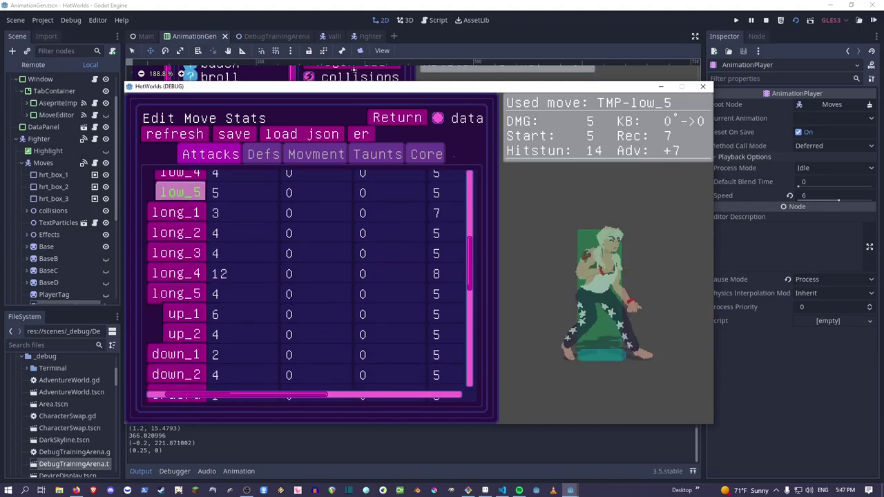
scroll(181, 290, up, 5)
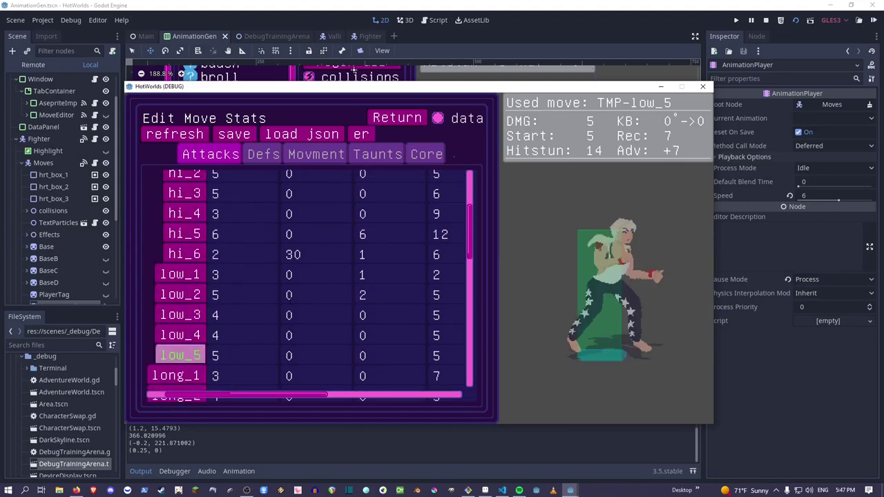
click(181, 274)
click(185, 297)
click(185, 315)
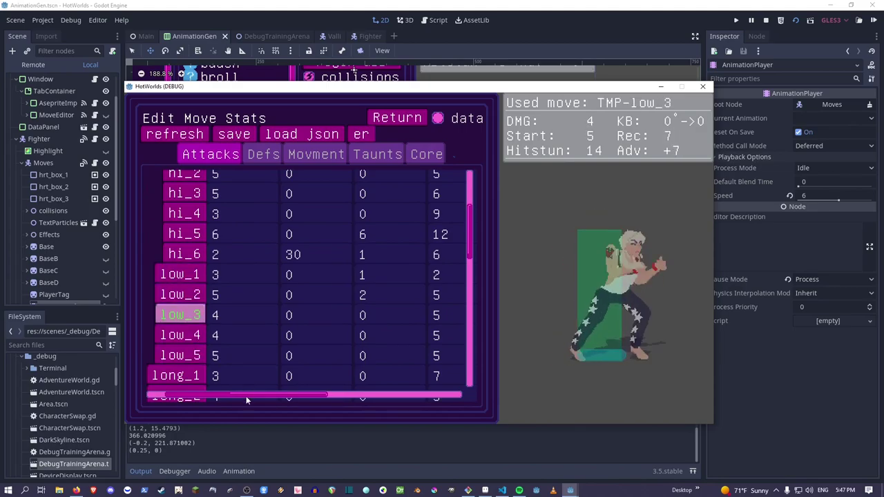
Open the low_3 animation of the Moves AnimationPlayer in an enlarged animation editor, with the running game moved aside.
drag(318, 92, 883, 126)
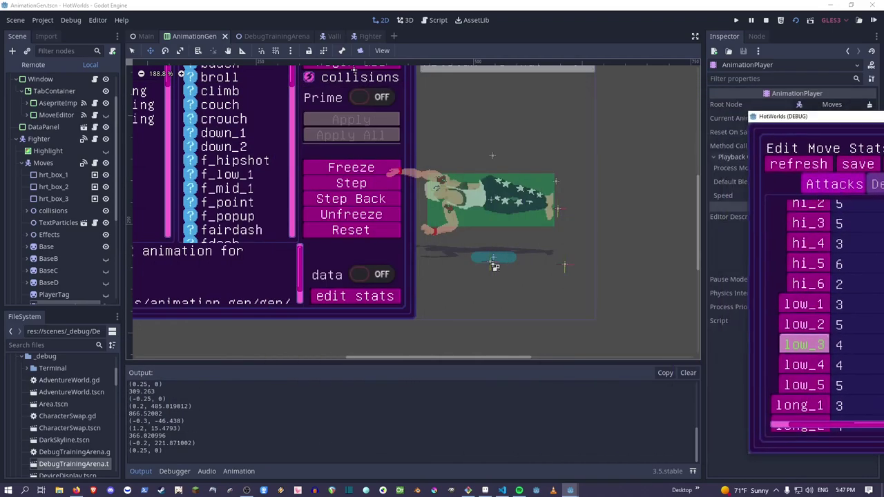
click(240, 30)
scroll(41, 249, down, 5)
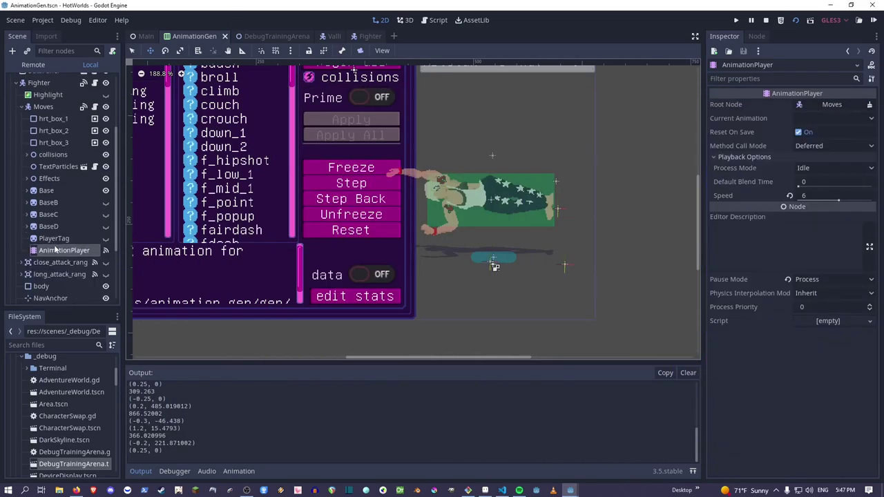
click(239, 471)
drag(308, 359, 313, 206)
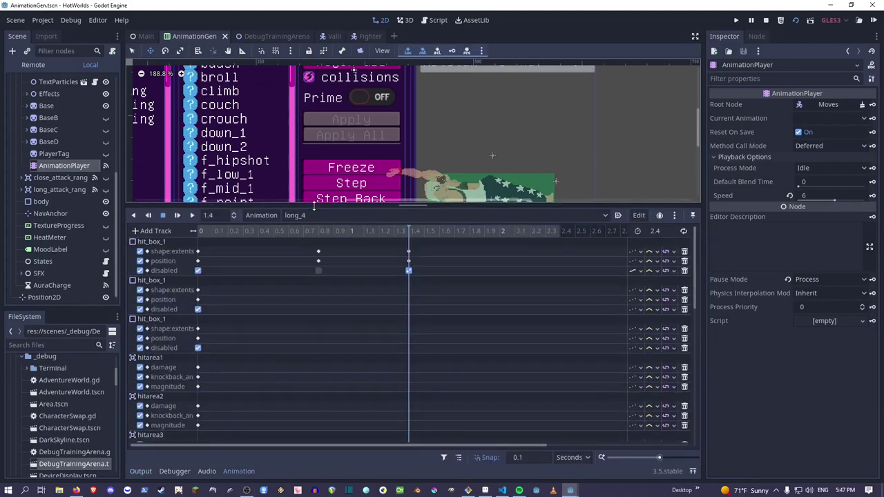
scroll(340, 303, down, 10)
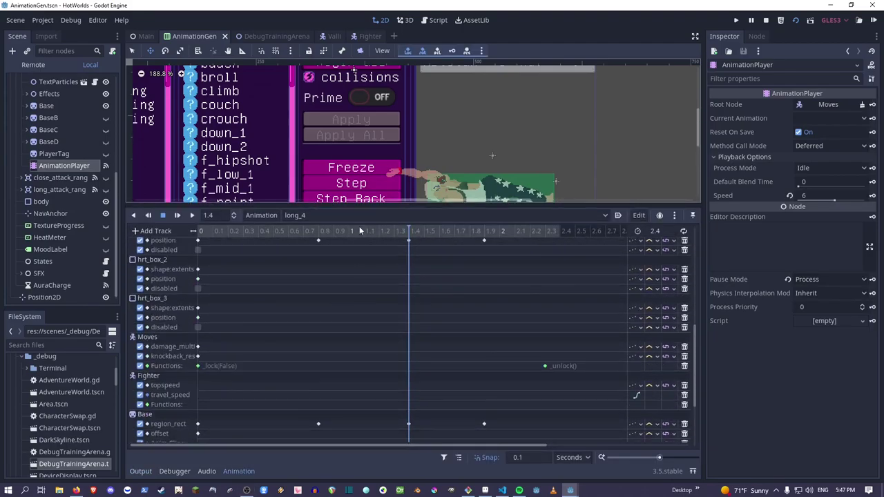
click(339, 213)
scroll(363, 338, down, 5)
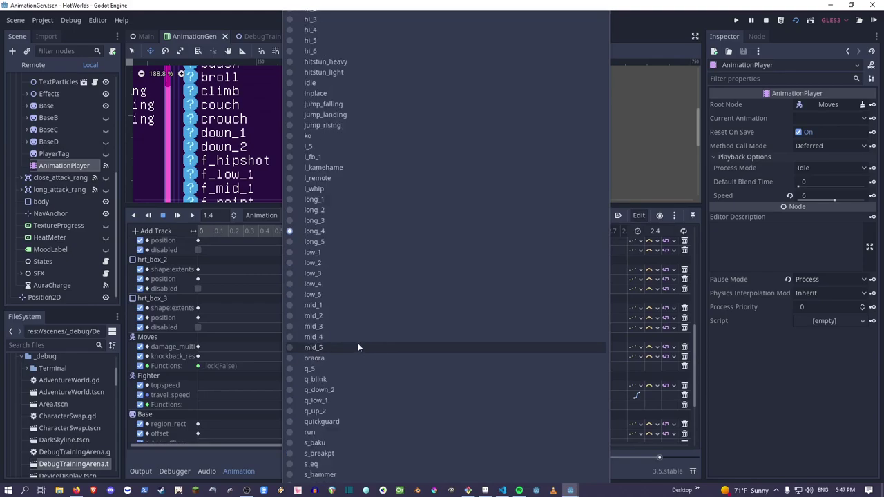
click(327, 273)
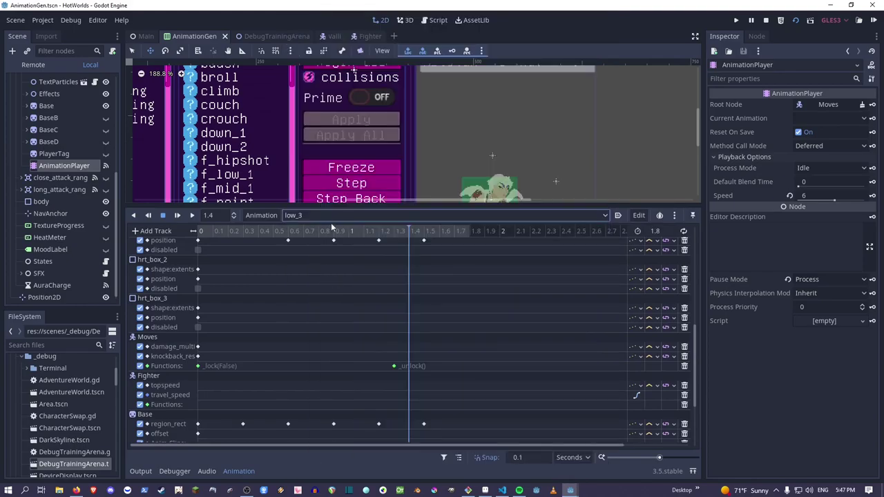
Scrub low_3 from its start to 0.4 s to examine the pose and the hit_box_1 tracks.
drag(379, 207, 411, 289)
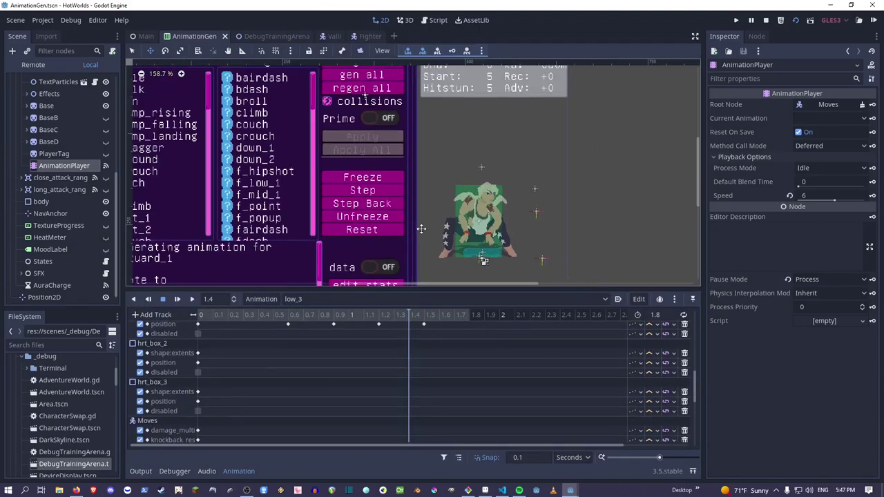
scroll(422, 229, down, 4)
middle_drag(419, 225, 417, 173)
drag(378, 313, 132, 361)
scroll(294, 371, up, 15)
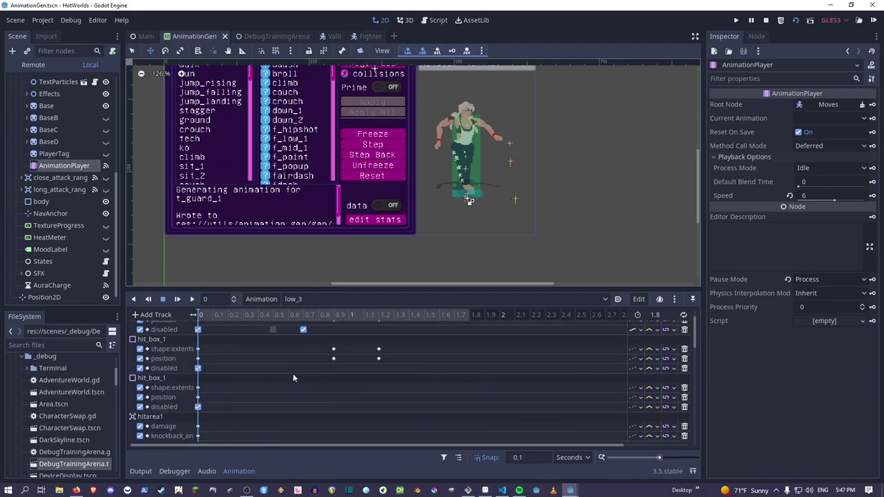
scroll(293, 378, up, 1)
drag(315, 318, 259, 322)
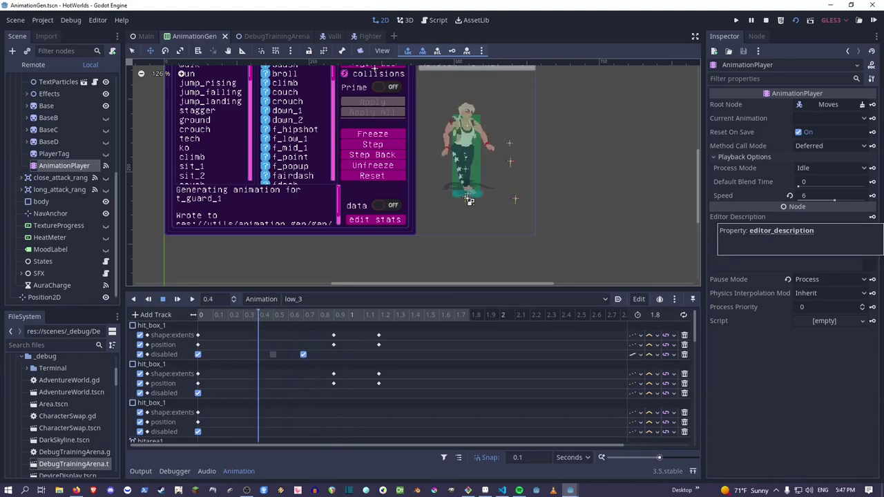
Bring back the running move stats editor and examine the sf, af and rf columns of the Attacks table.
drag(883, 123, 661, 92)
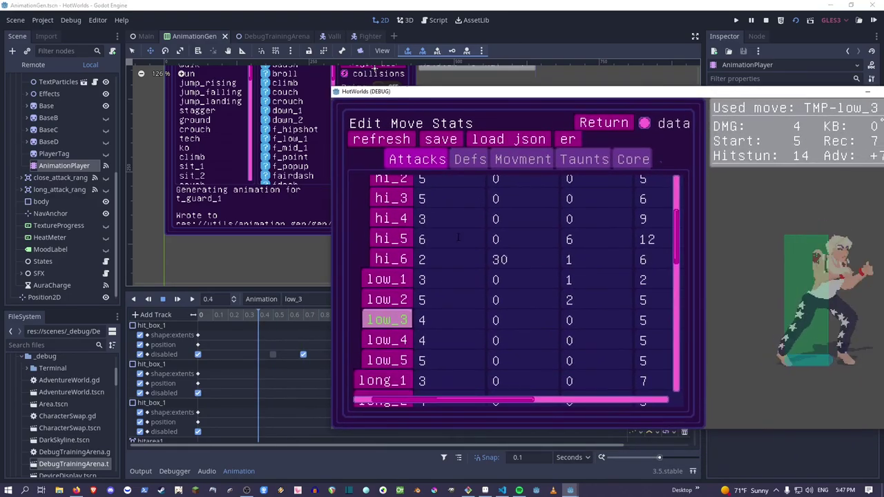
drag(430, 401, 516, 409)
scroll(507, 322, up, 5)
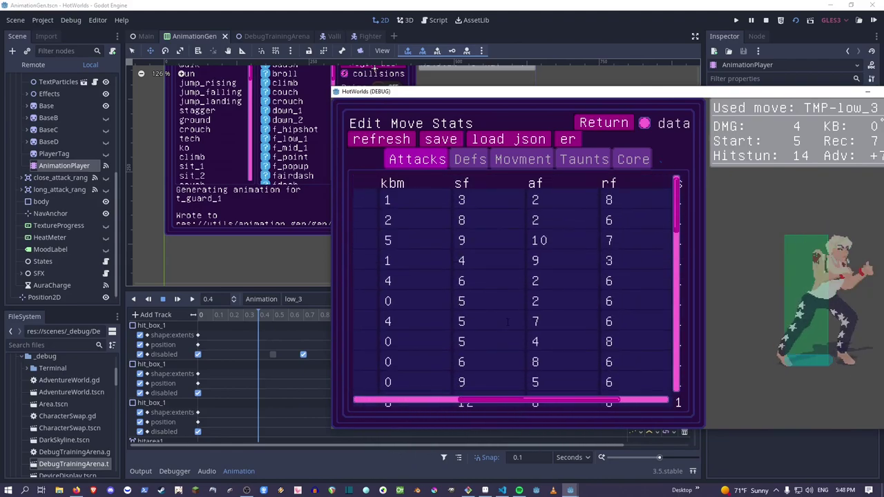
scroll(508, 322, down, 1)
scroll(507, 322, down, 5)
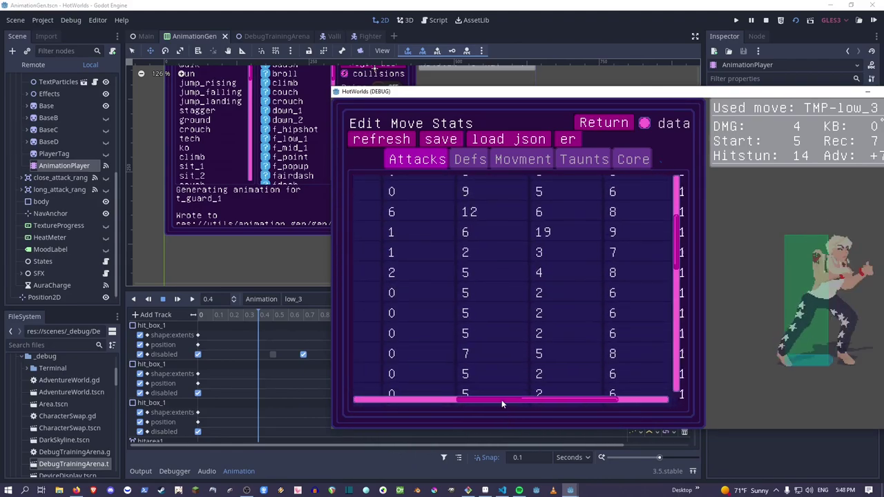
Hide the move data readout to widen the Attacks table, and play the low_3 attack.
drag(502, 400, 442, 399)
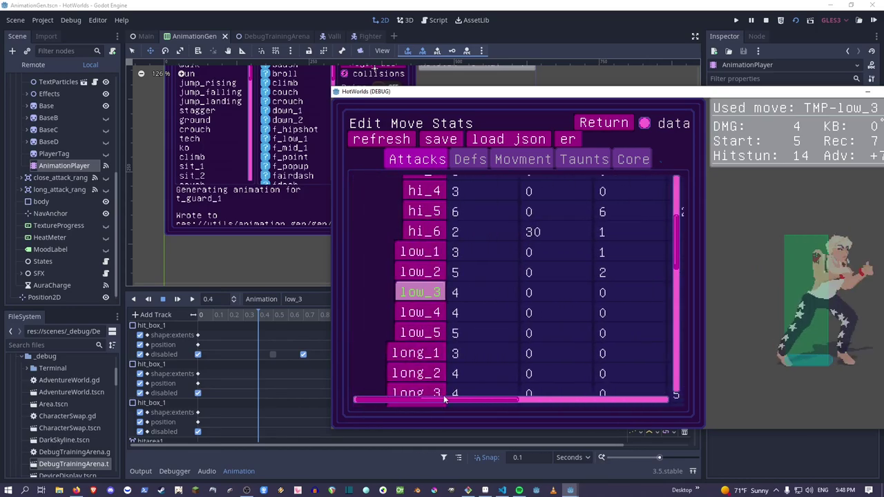
click(653, 124)
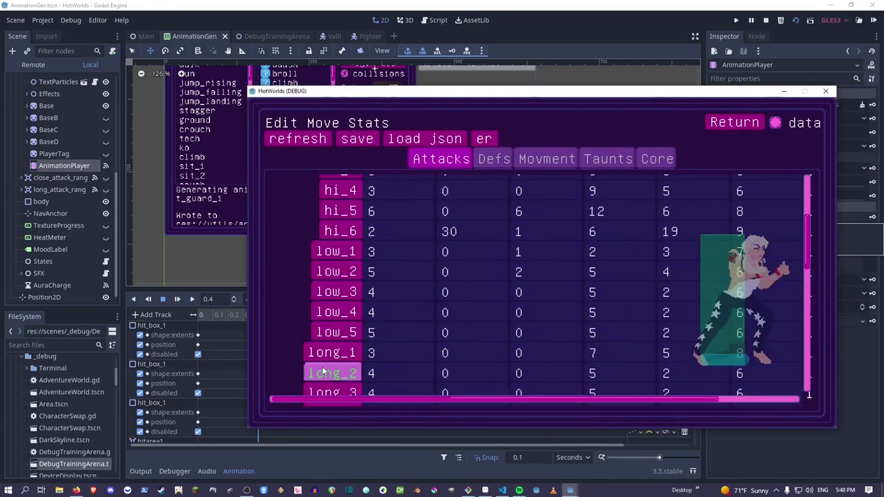
click(327, 293)
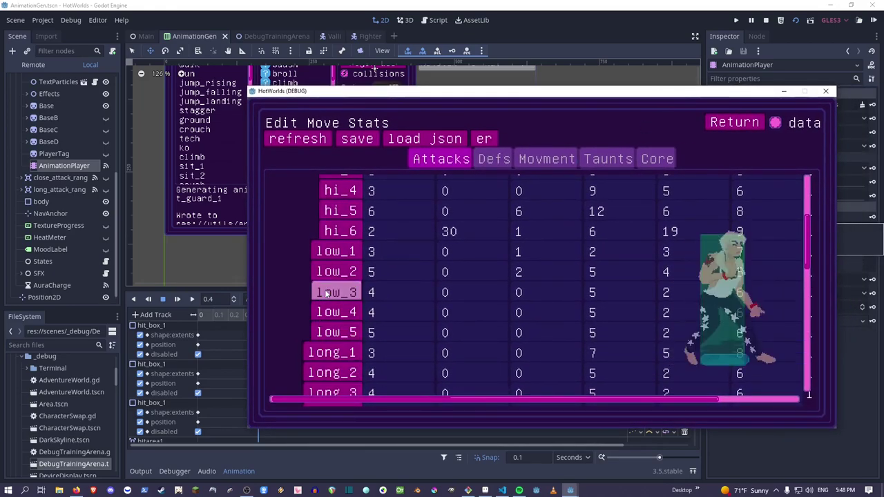
Set low_3's first value in the Attacks table to 8 and its sf value to 7.
click(386, 296)
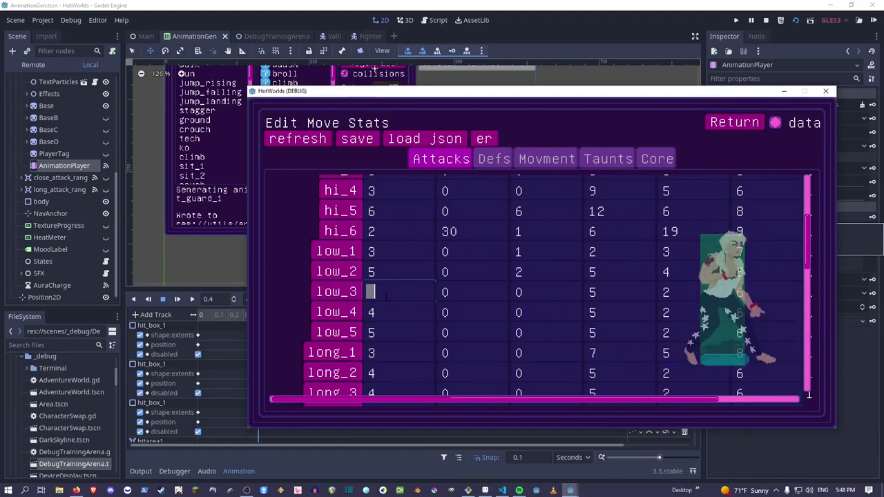
text(5)
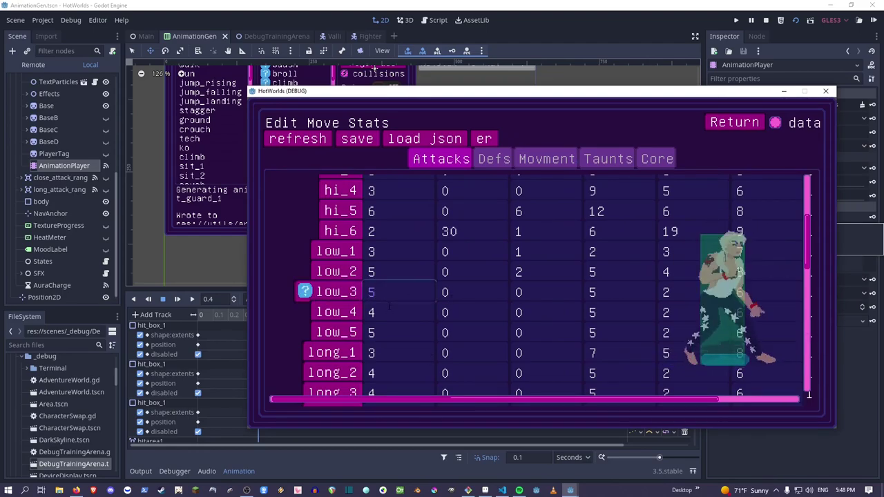
key(BackSpace)
text(6)
drag(388, 402, 393, 401)
double_click(381, 297)
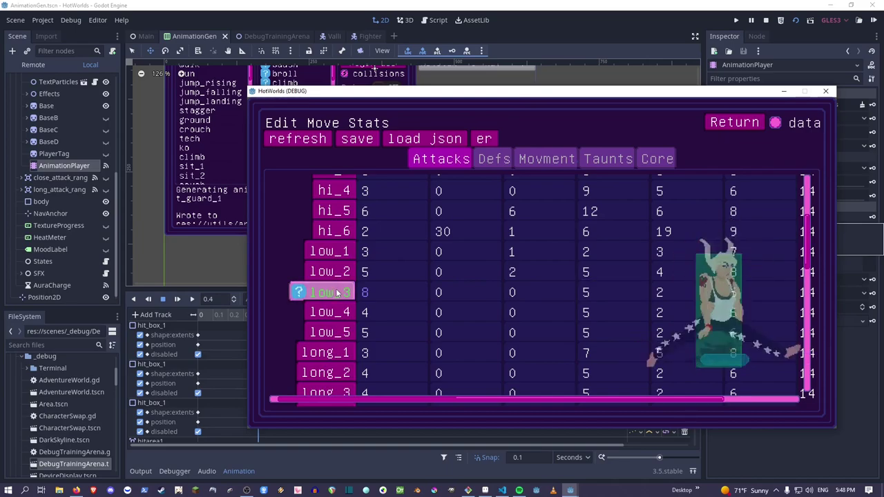
click(613, 293)
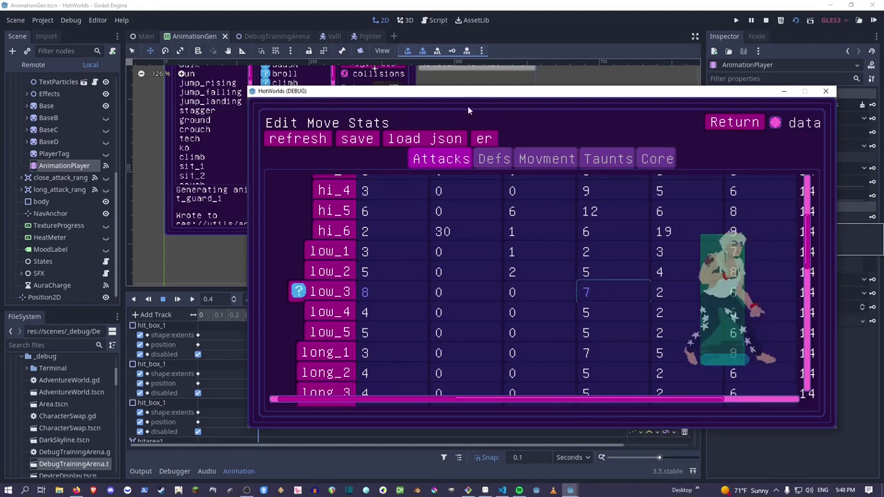
Move the running game aside, scrub low_3 from 0.6 s to 1.7 s in the animation editor, and play it from the start.
drag(457, 97, 415, 110)
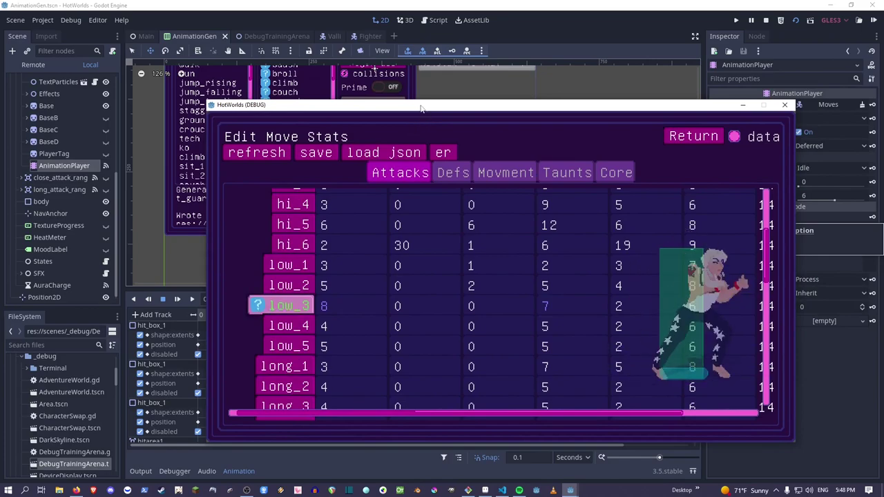
drag(413, 107, 883, 147)
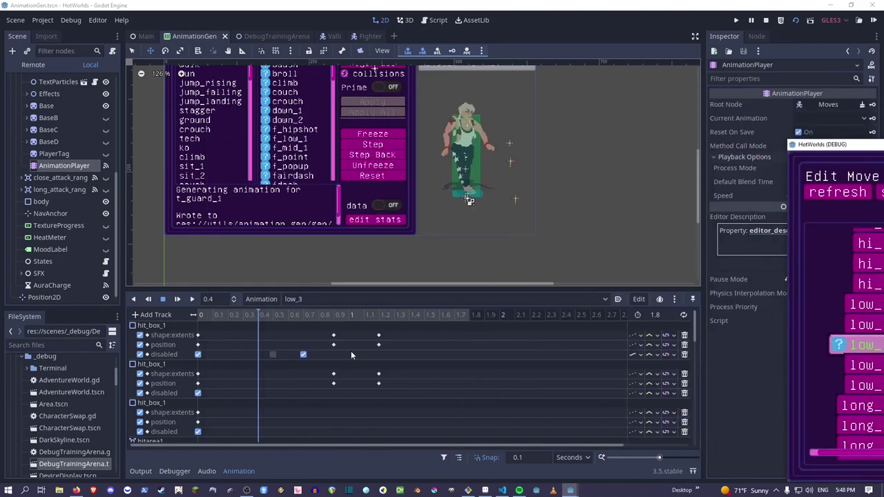
click(301, 318)
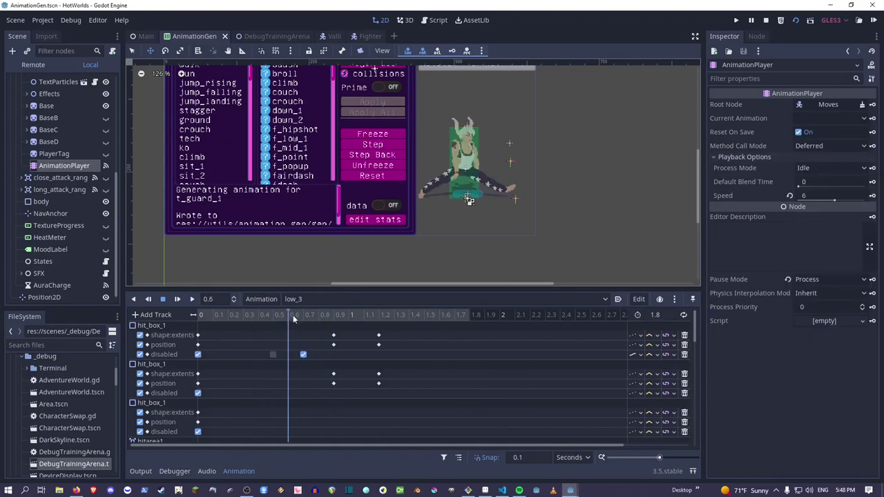
drag(293, 318, 329, 319)
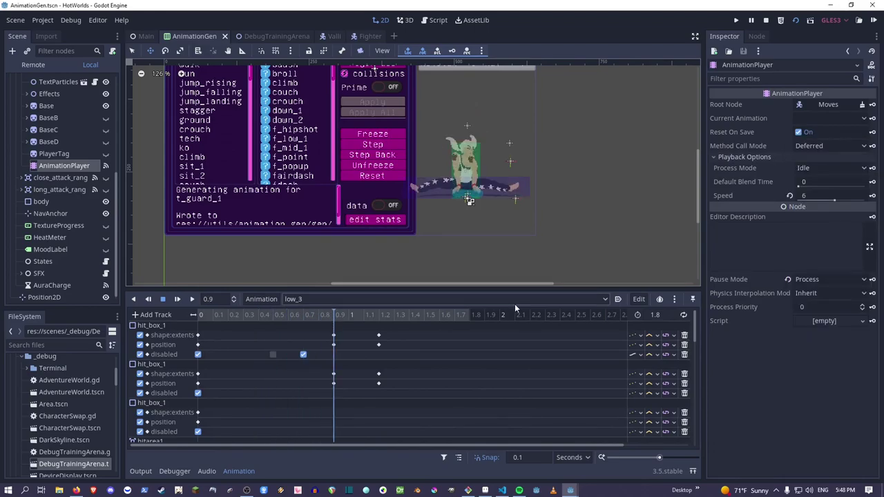
click(883, 344)
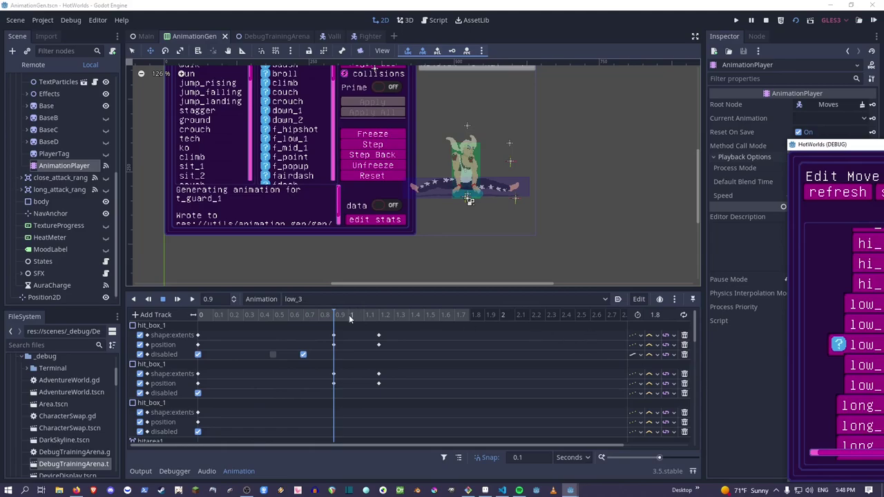
drag(349, 316, 472, 333)
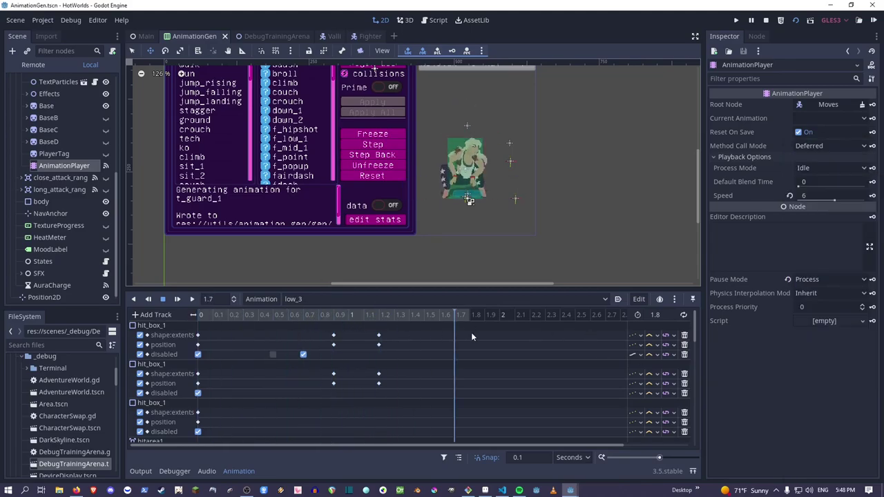
click(178, 300)
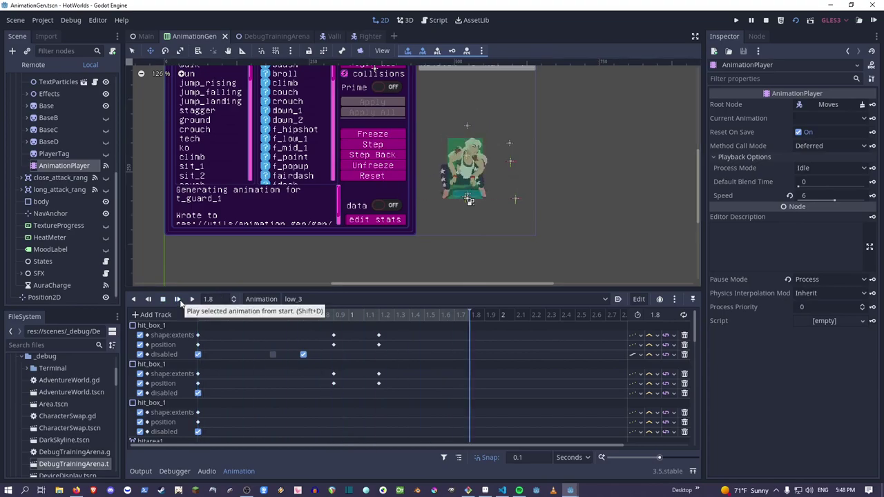
Select the hit_box_1 keys at 1.2 s together with the keys from 1.2 s onward in hrt_box_1 and the tracks below.
drag(417, 410, 373, 330)
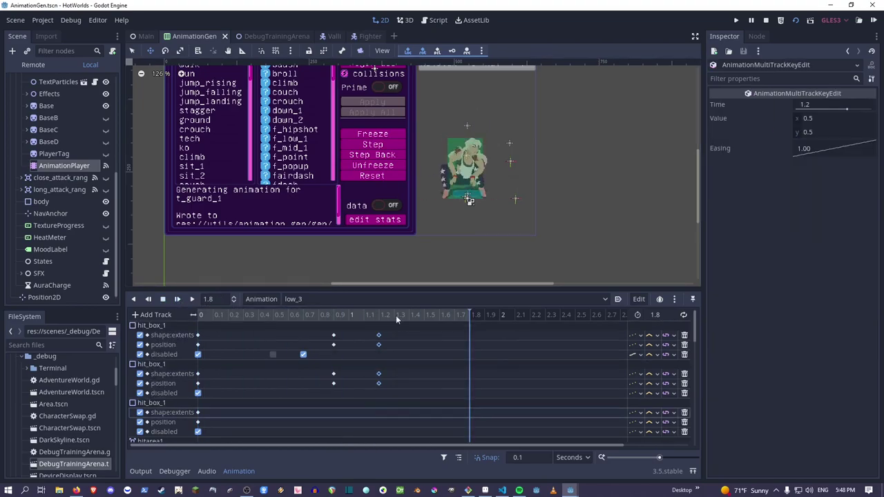
drag(401, 290, 406, 201)
scroll(402, 366, down, 4)
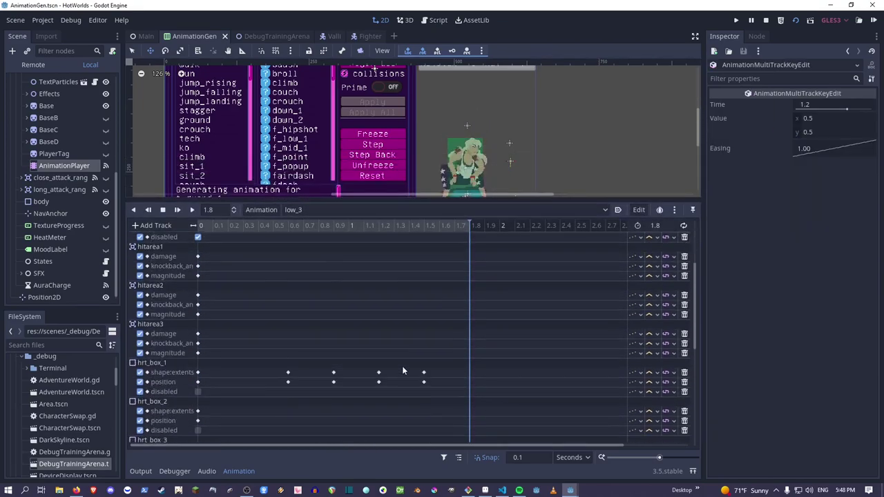
scroll(402, 366, down, 1)
drag(367, 323, 452, 390)
scroll(454, 370, down, 6)
drag(367, 350, 484, 487)
scroll(411, 373, up, 5)
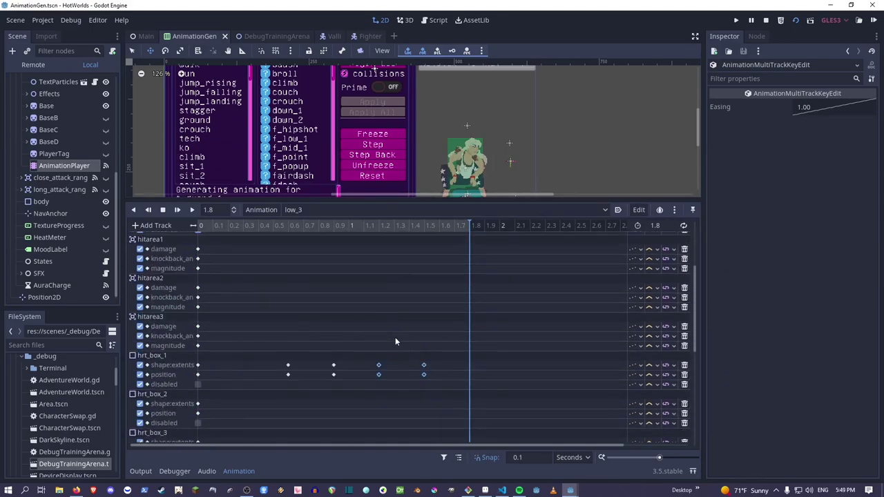
scroll(395, 338, up, 3)
drag(416, 200, 430, 301)
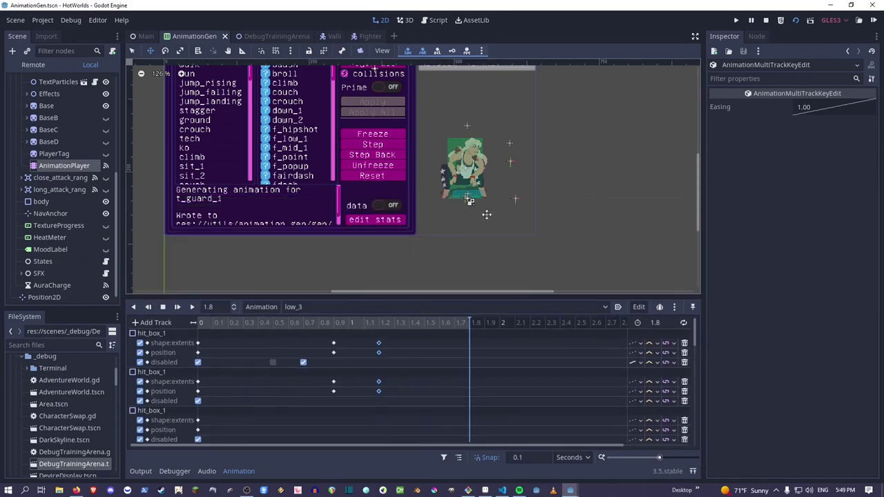
Shift the selected low_3 keys 0.2 s later so the hit_box_1 keys land at 1.4 s, and replay the animation.
drag(379, 344, 393, 344)
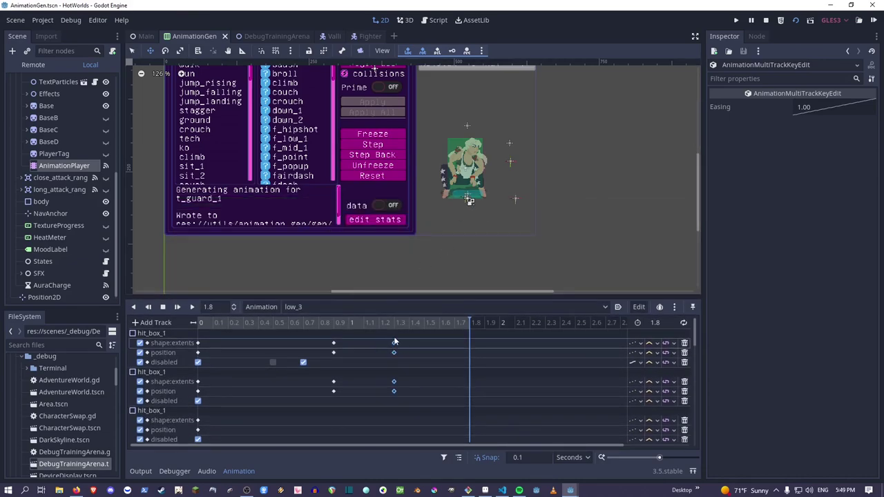
drag(350, 324, 408, 335)
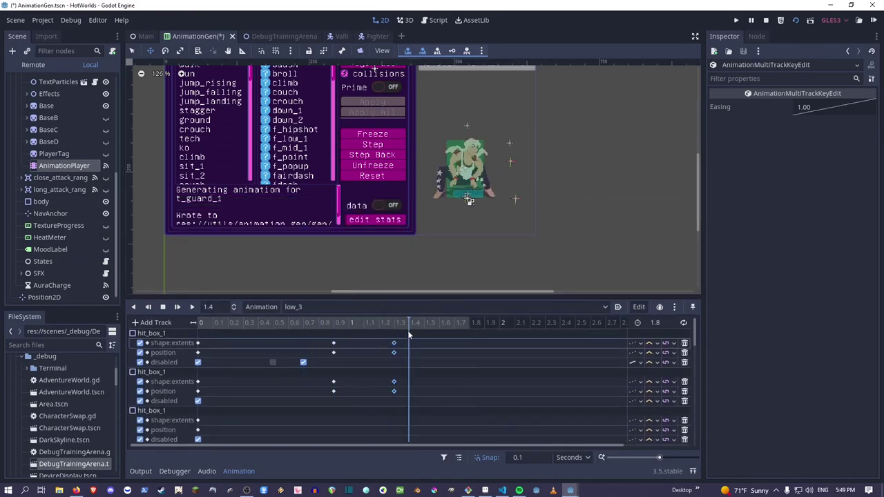
click(177, 306)
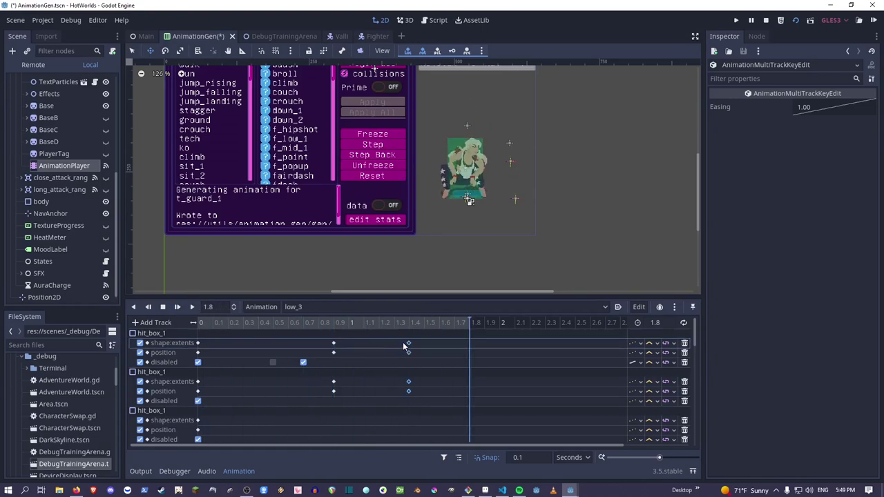
click(192, 310)
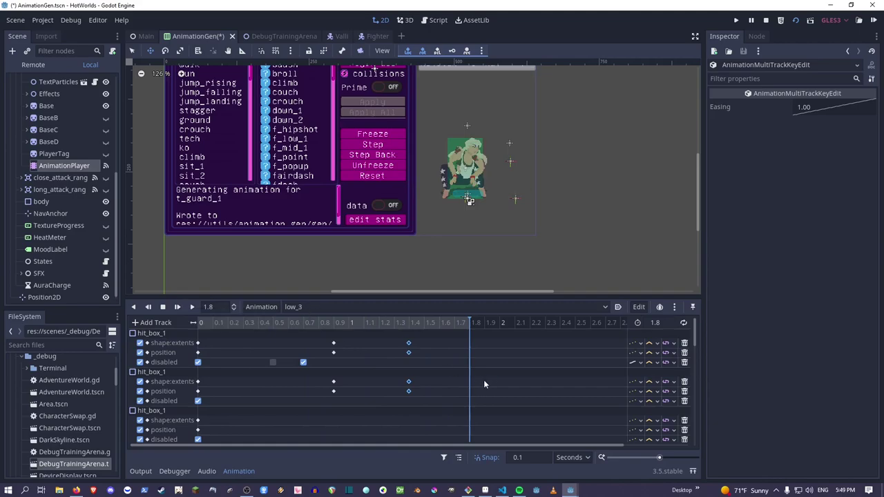
Check low_3's stats in the running game against its pose at 0.9 s in the animation editor.
drag(883, 131, 822, 103)
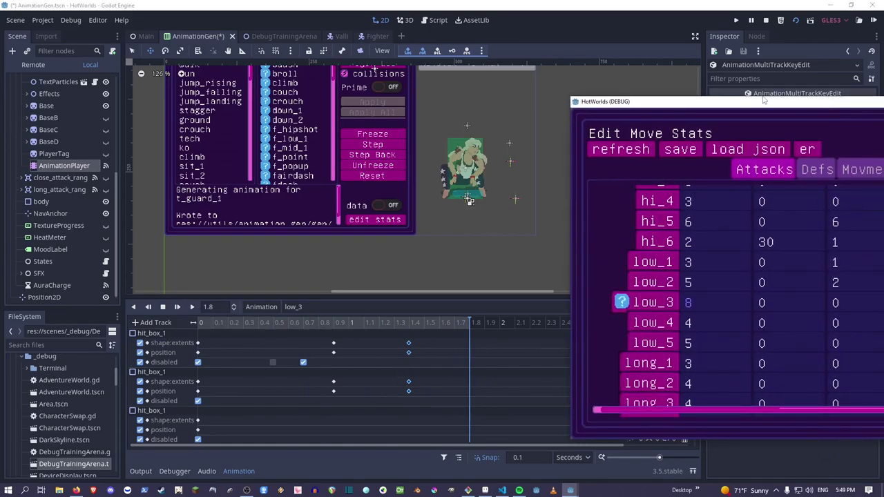
drag(754, 103, 725, 102)
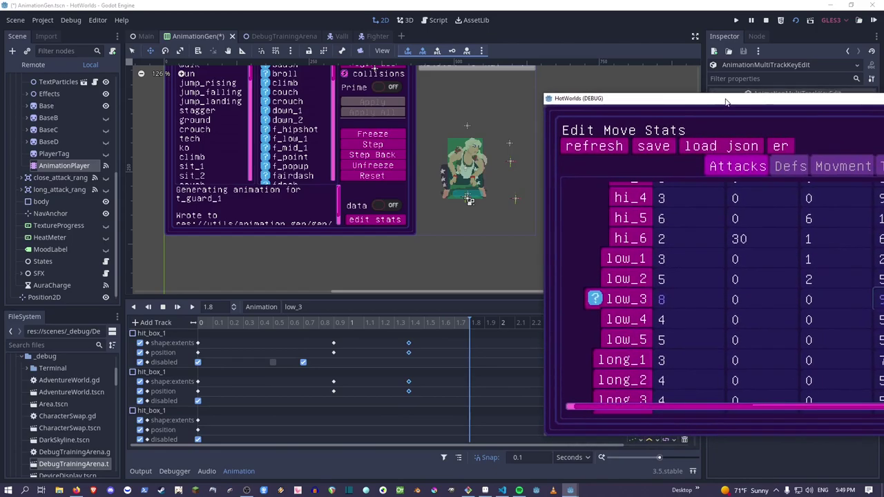
click(334, 327)
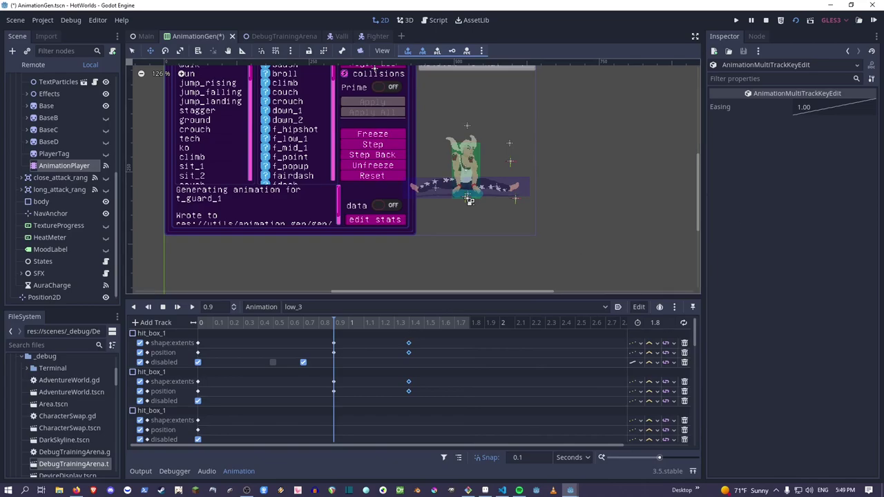
Set low_3's sf value to 9 and its af value to 5, checking the animation frames up to 1.4 s.
key(alt+Tab)
drag(819, 85, 702, 83)
double_click(642, 282)
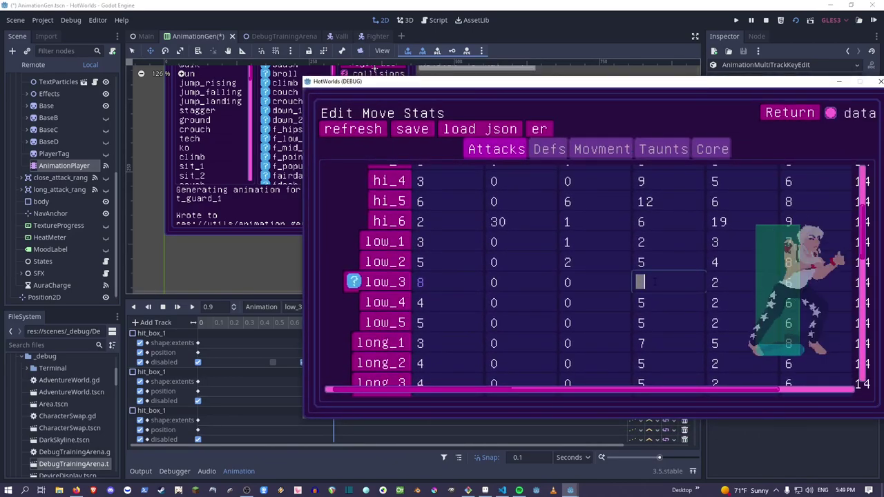
drag(572, 83, 879, 110)
drag(349, 324, 409, 323)
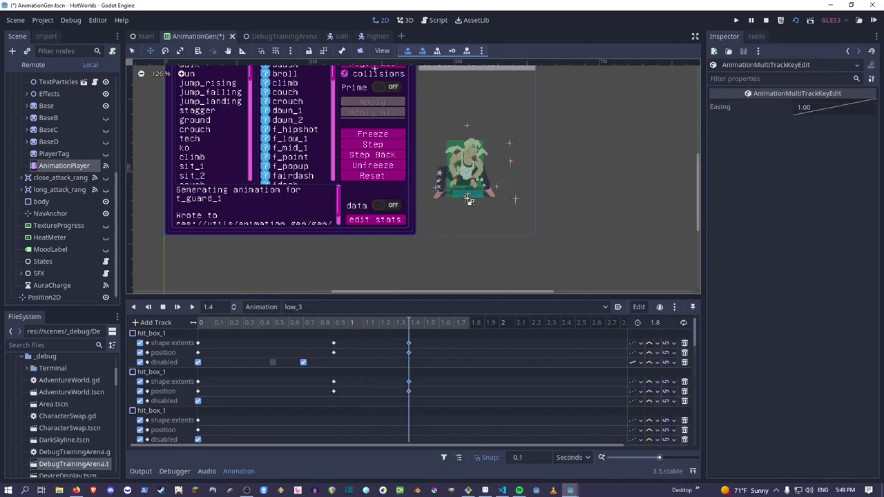
key(alt+Tab)
drag(808, 110, 624, 105)
text(9)
double_click(735, 310)
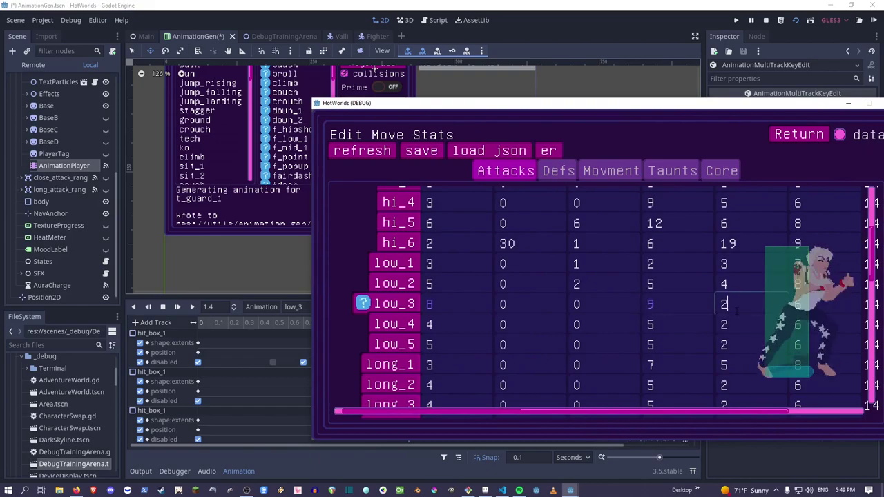
text(5)
Compare low_3's poses at 0.9 s and 1.4 s in the animation editor with the running game moved aside.
drag(572, 109, 883, 126)
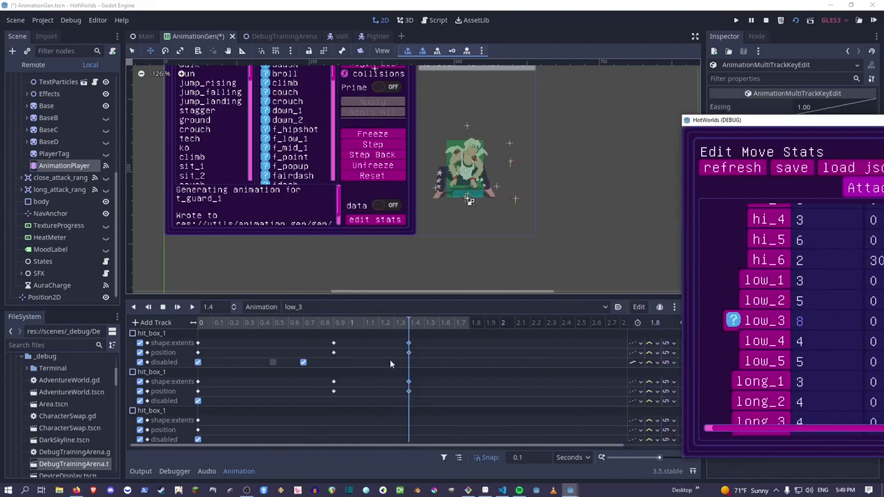
click(333, 323)
click(409, 325)
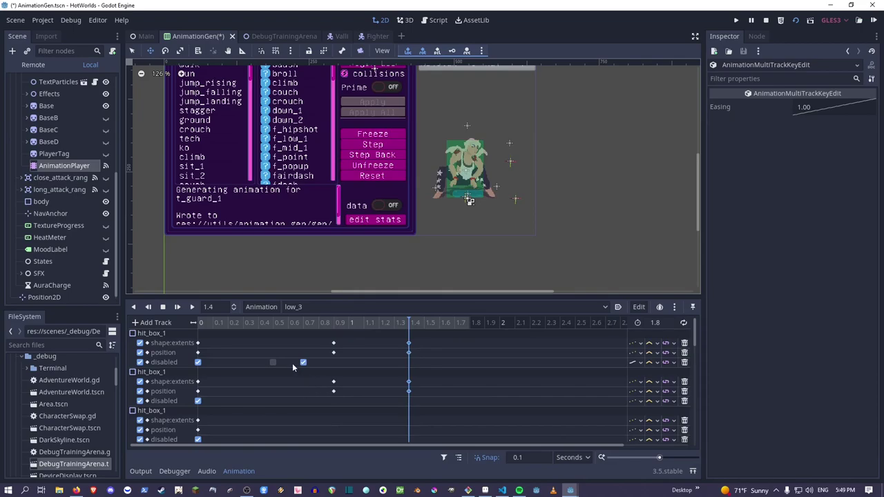
mouse_move(883, 120)
mouse_down()
mouse_move(776, 118)
mouse_move(658, 96)
mouse_move(883, 114)
mouse_up()
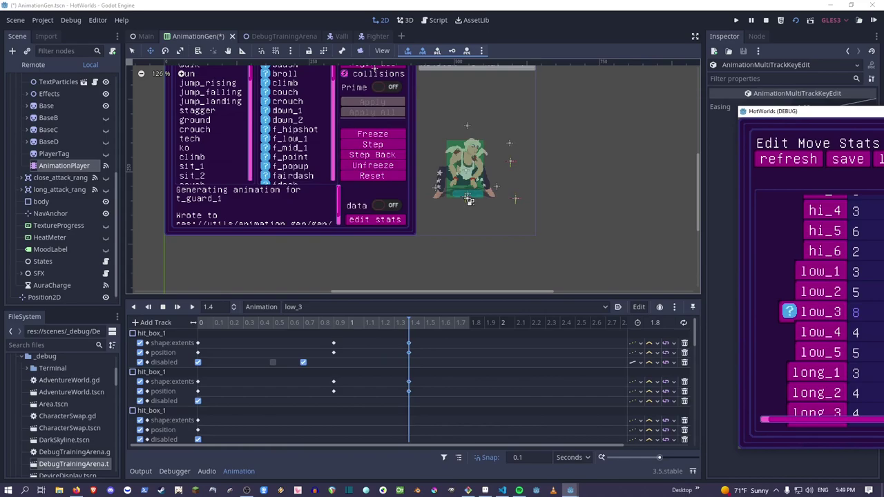
Examine the last columns of the Attacks table, save the edited move stats, and reload them from JSON.
drag(883, 112, 523, 82)
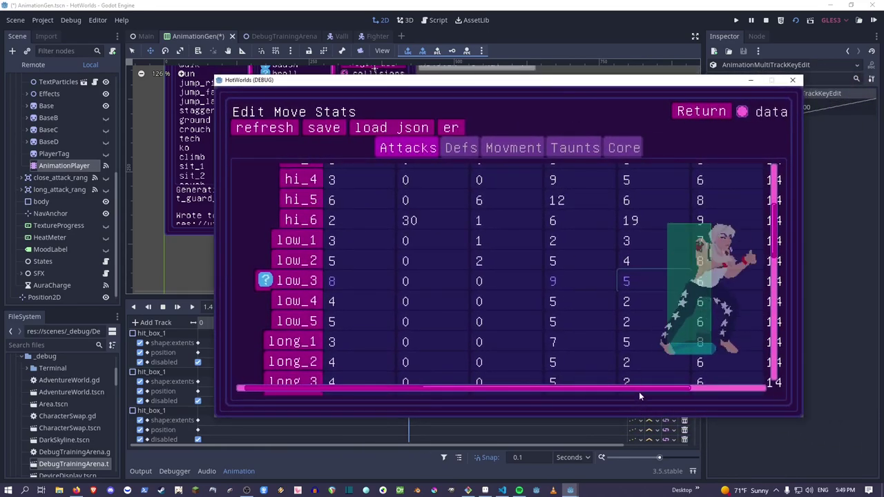
drag(636, 390, 716, 390)
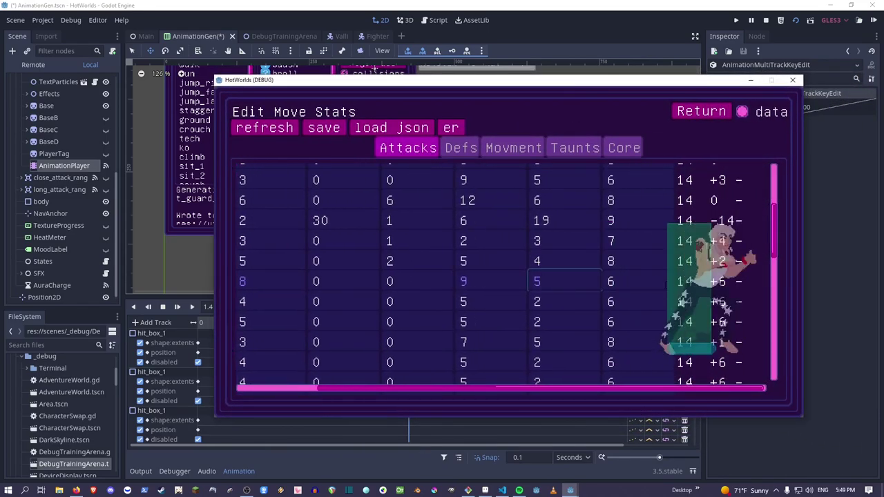
scroll(645, 255, down, 4)
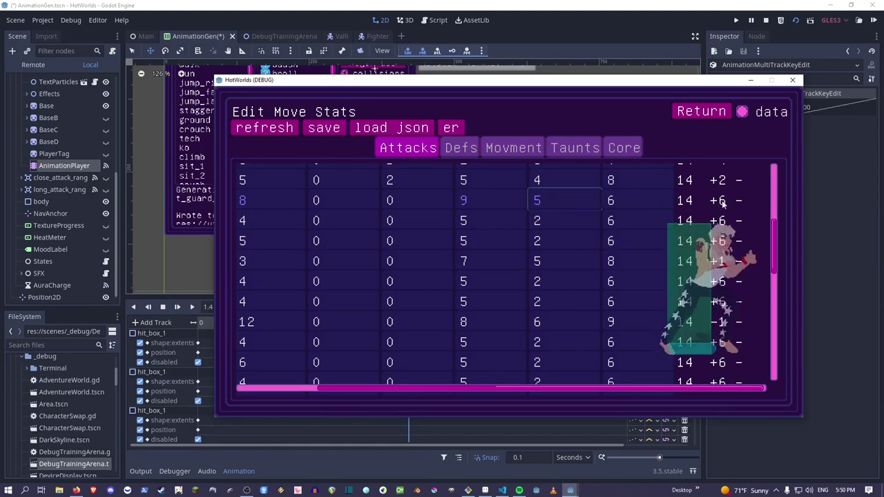
click(324, 128)
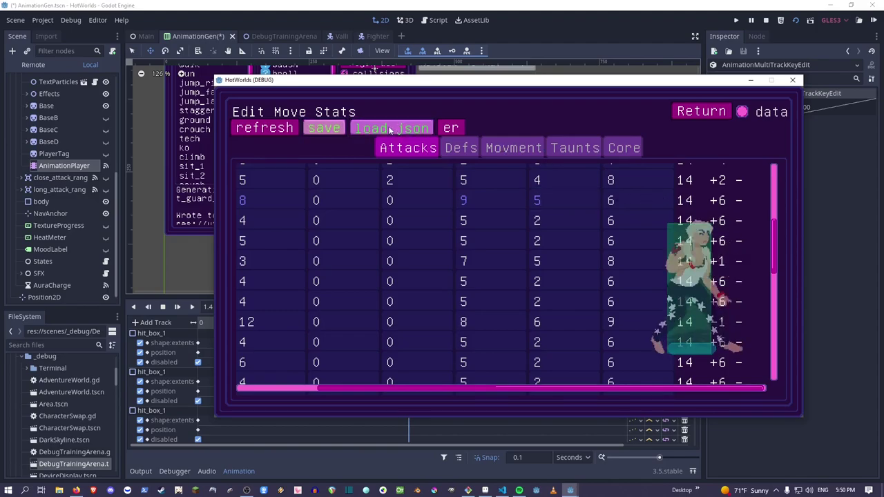
click(390, 130)
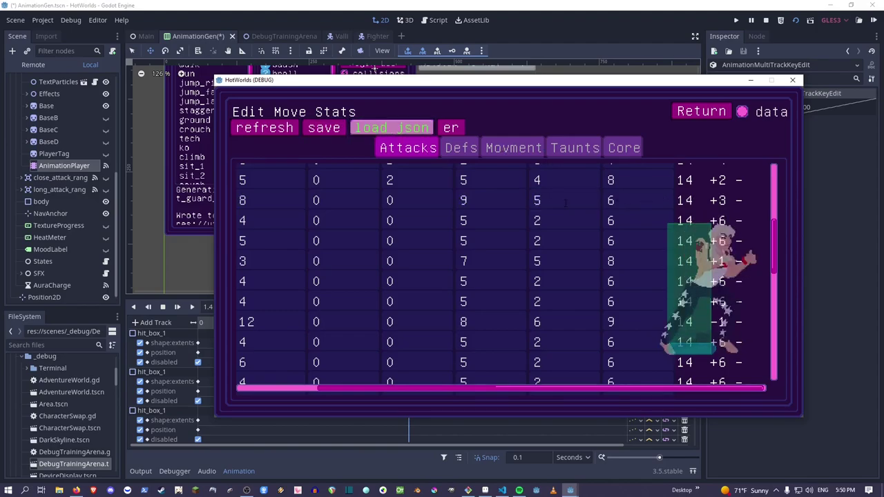
Set low_3's af value to 5 and its rf value to 9, and save the move stats.
click(625, 202)
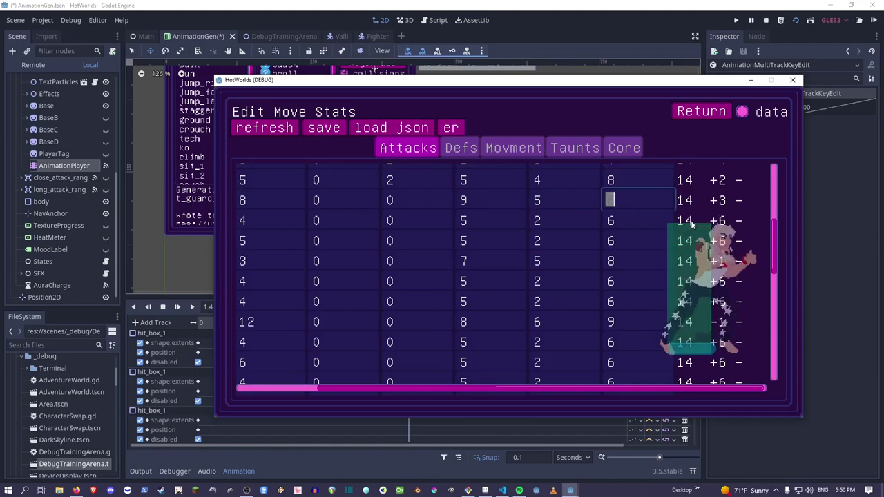
click(551, 200)
text(5)
key(Tab)
text(9)
click(324, 128)
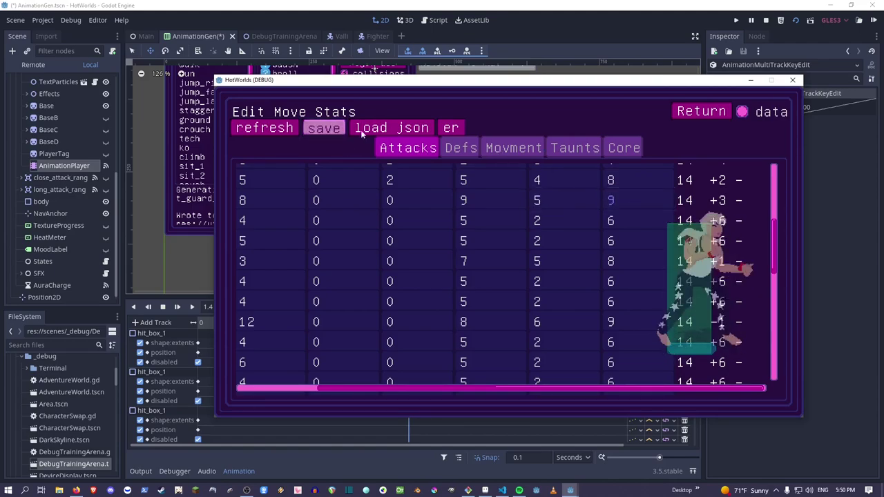
Reload the move stats from JSON, then set low_3's rf value to 11 and save.
click(380, 129)
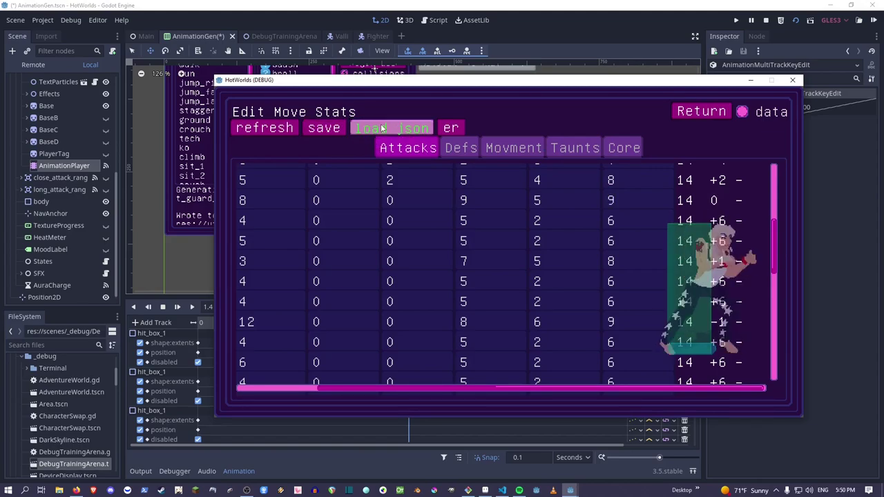
click(637, 205)
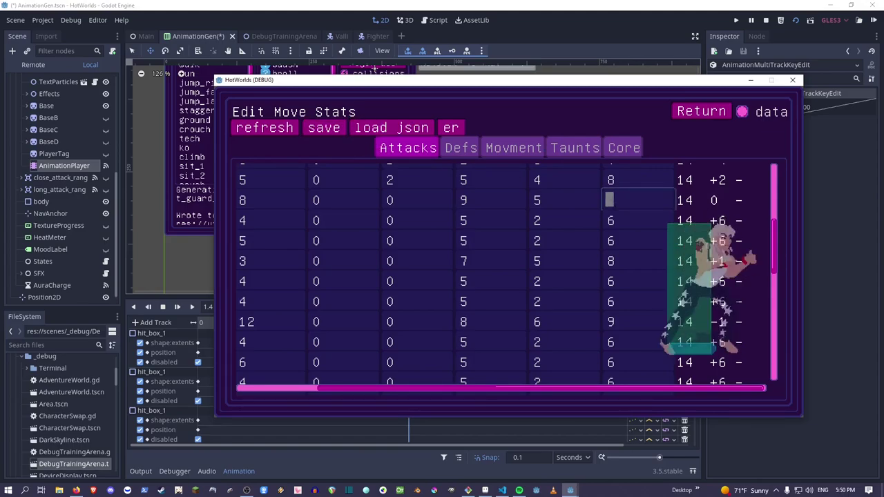
text(11)
click(324, 128)
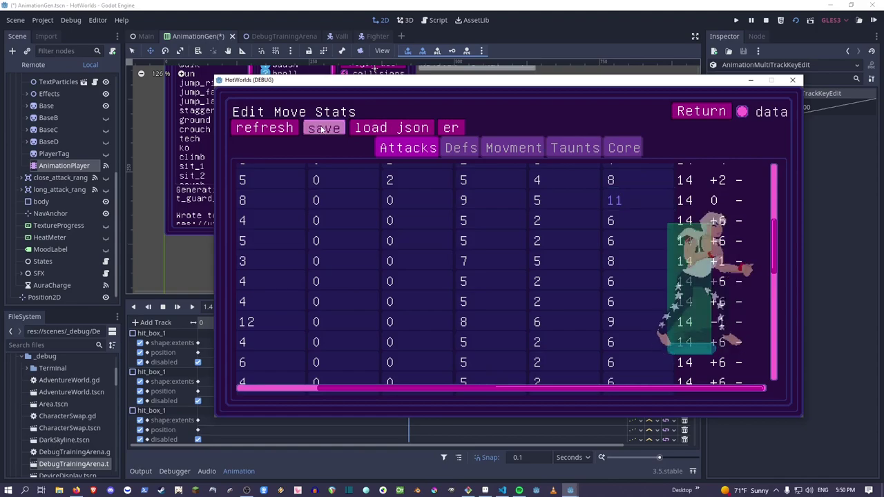
Delete the three earlier _unlock() calls from low_3's Moves function track in the animation editor, keeping only the last one.
mouse_move(387, 83)
mouse_down()
mouse_move(879, 104)
mouse_move(396, 91)
mouse_up()
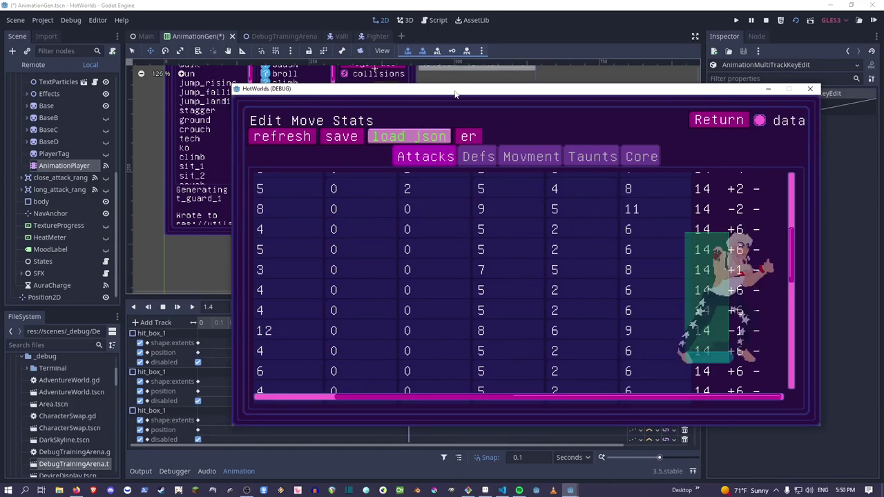
drag(453, 94, 839, 81)
click(532, 342)
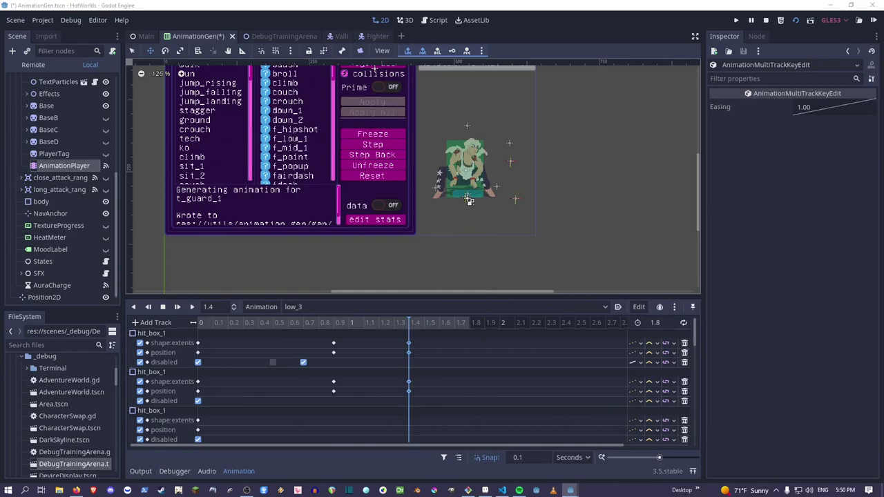
click(304, 293)
drag(304, 297, 298, 252)
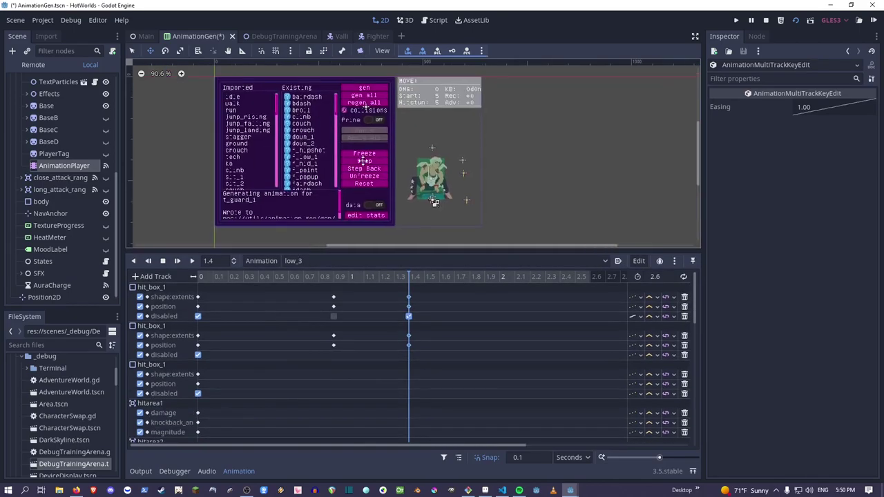
scroll(364, 161, right, 2)
scroll(387, 370, down, 10)
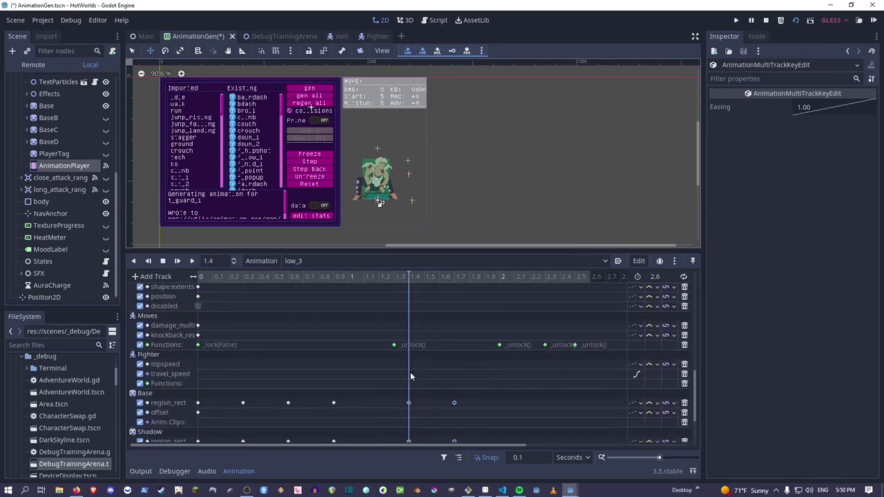
scroll(411, 376, up, 2)
drag(337, 358, 553, 393)
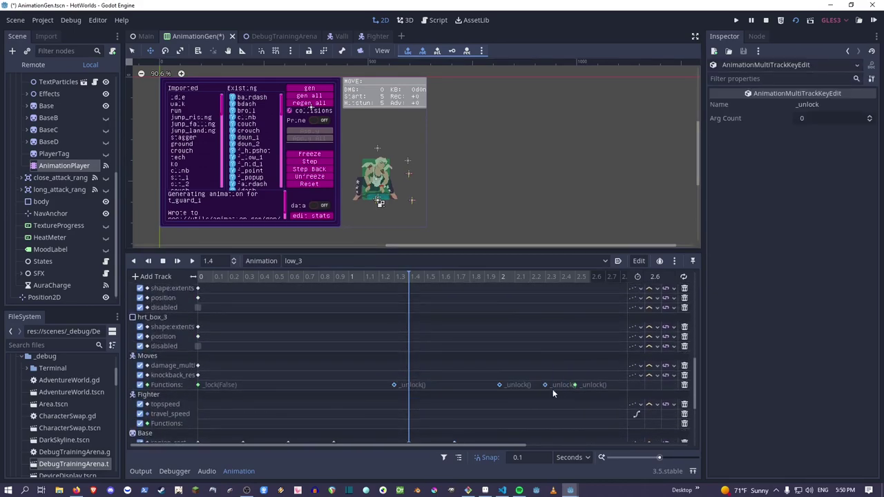
click(553, 393)
Check low_3's remaining tracks, play the animation onward from 1.4 s, and save the AnimationGen scene.
scroll(507, 361, up, 8)
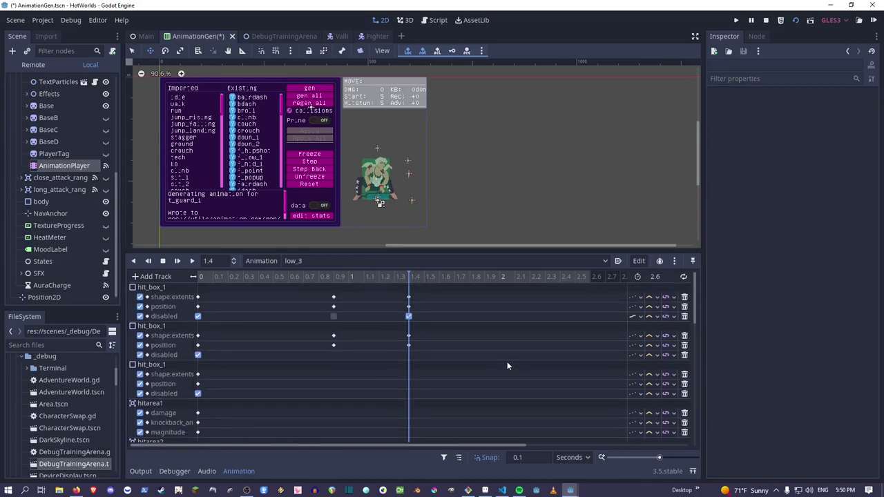
scroll(507, 362, down, 8)
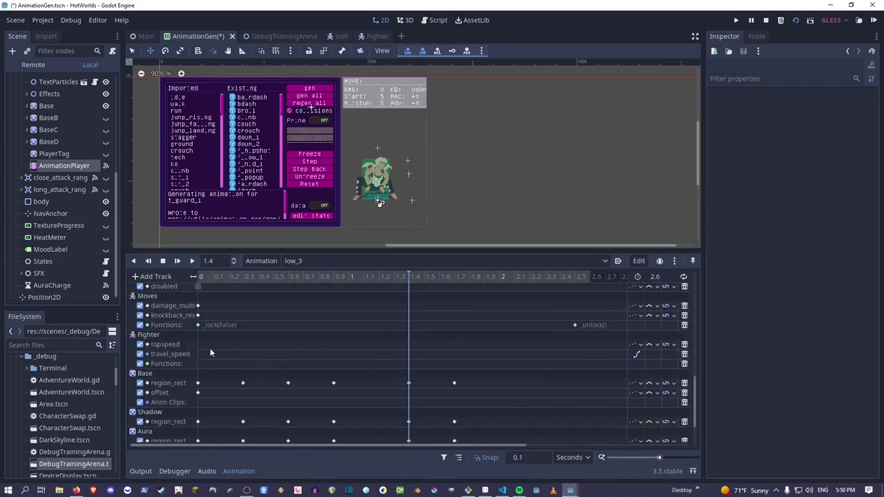
scroll(415, 324, up, 8)
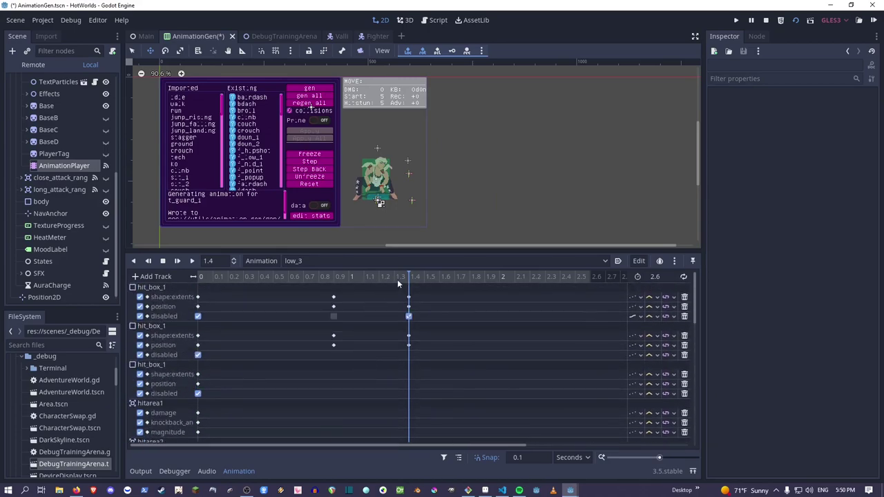
drag(403, 252, 223, 364)
click(178, 339)
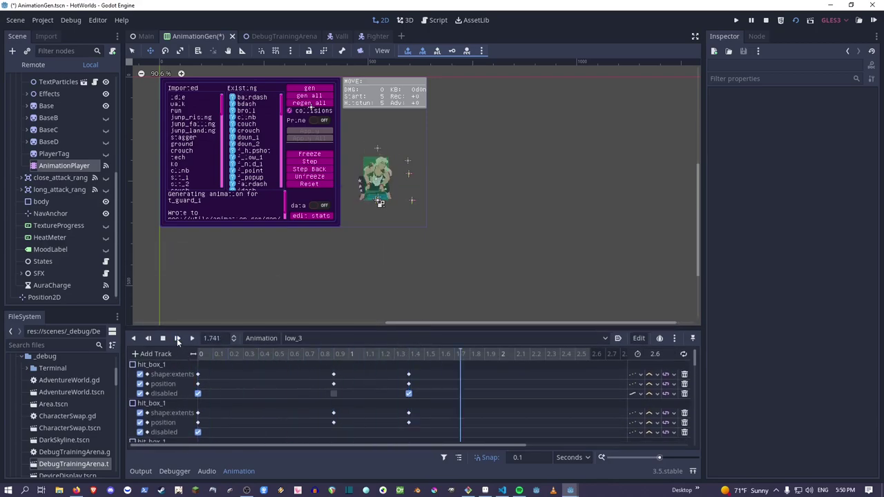
key(ctrl+s)
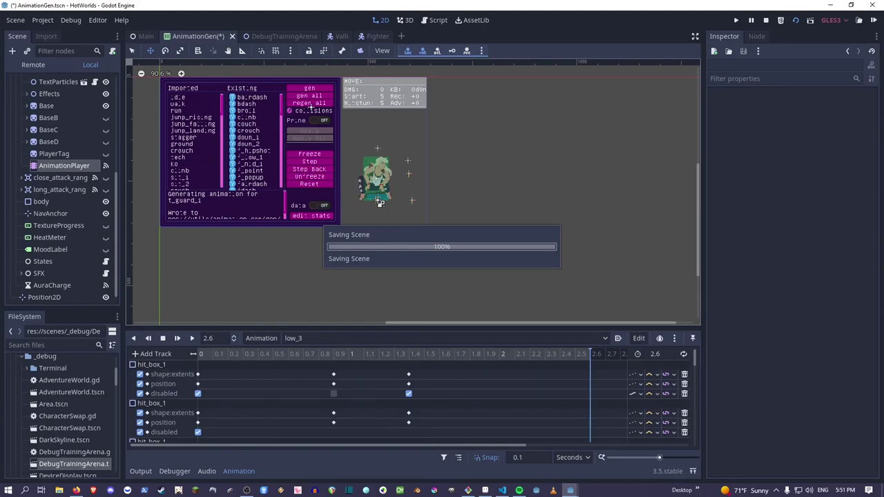
Check low_3's used-move readout in the running game and look through the list of animations.
drag(883, 69, 852, 79)
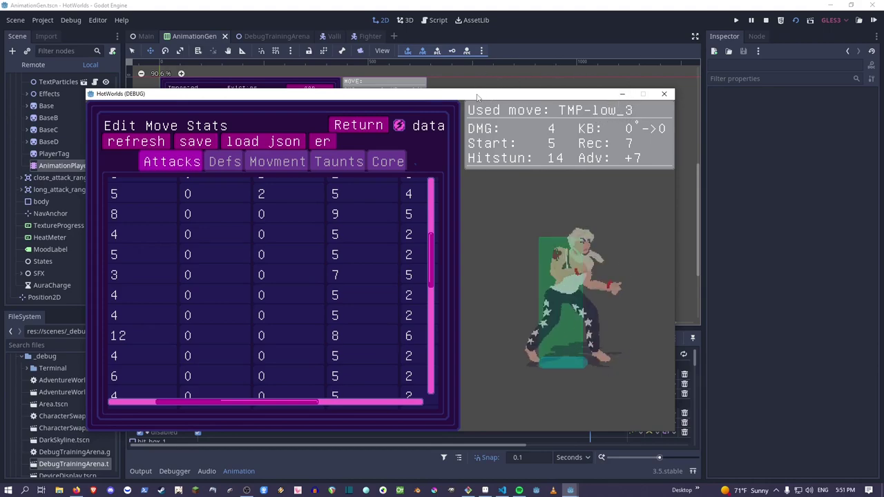
drag(469, 96, 556, 94)
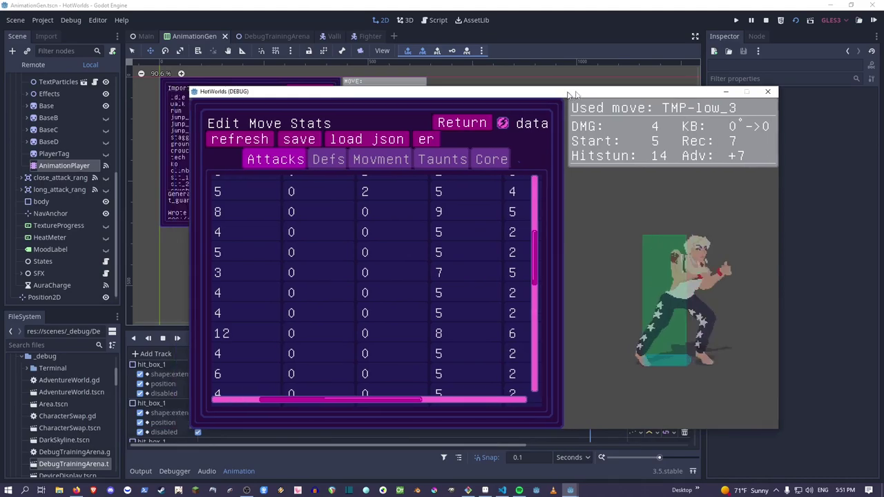
click(752, 91)
click(394, 340)
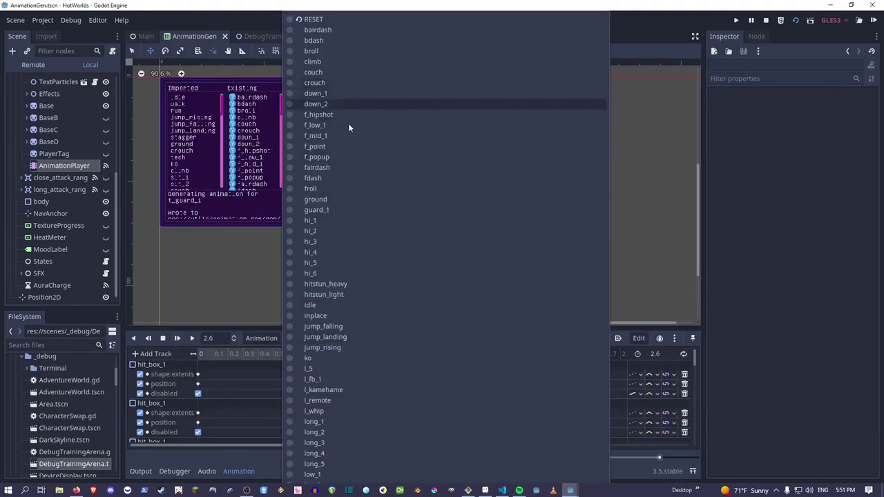
click(255, 331)
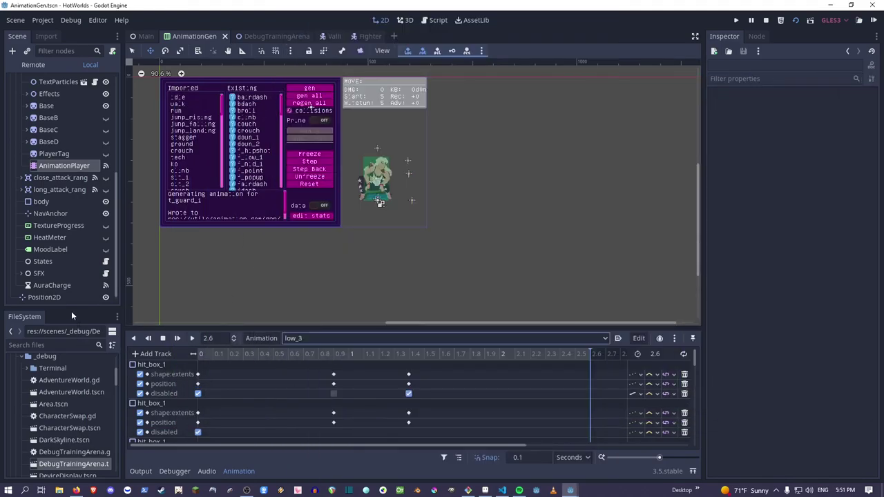
Switch to Visual Studio Code, open MoveDescriptionsEnglish.tres from the move_descriptions folder, and maximize the window.
drag(69, 308, 69, 175)
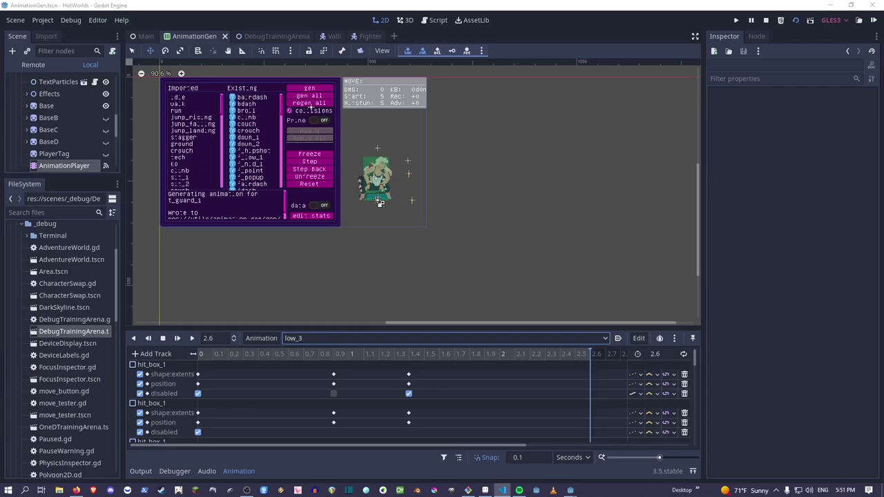
click(503, 490)
drag(703, 51, 442, 75)
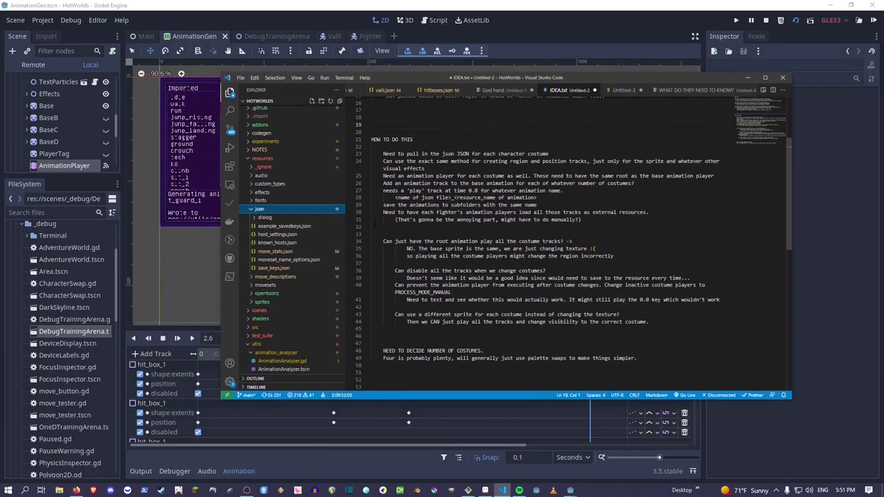
click(275, 269)
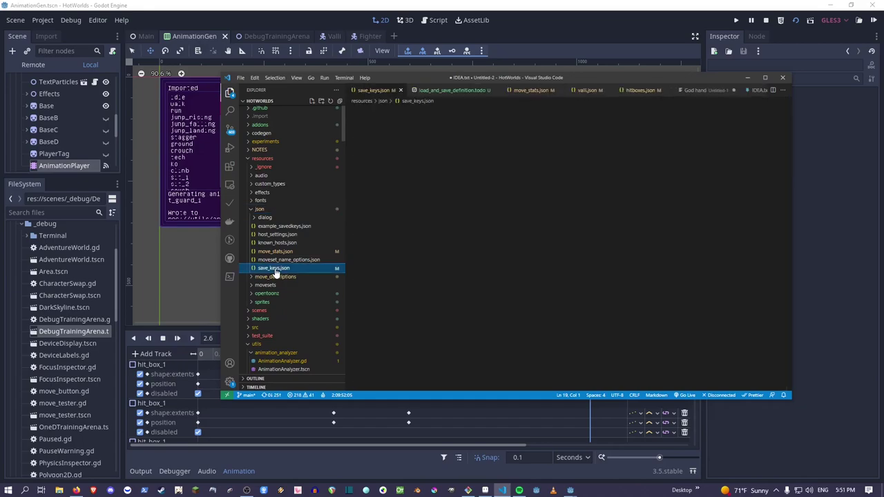
click(257, 208)
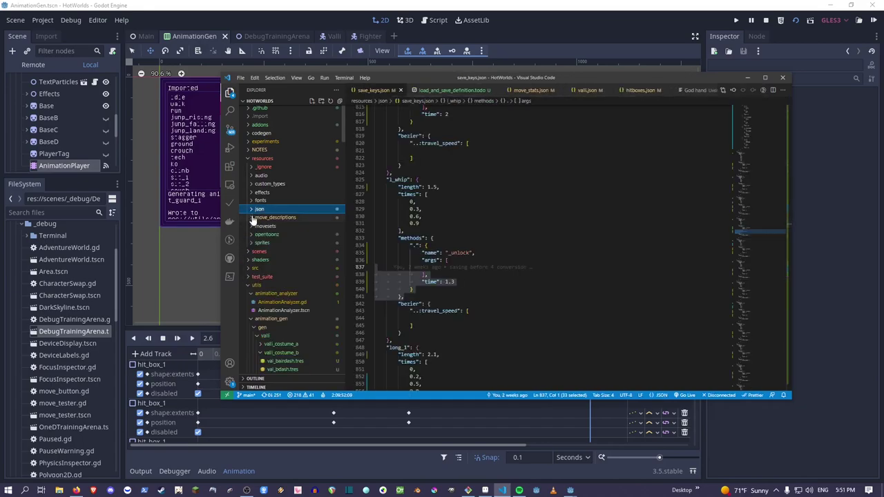
click(269, 218)
click(285, 226)
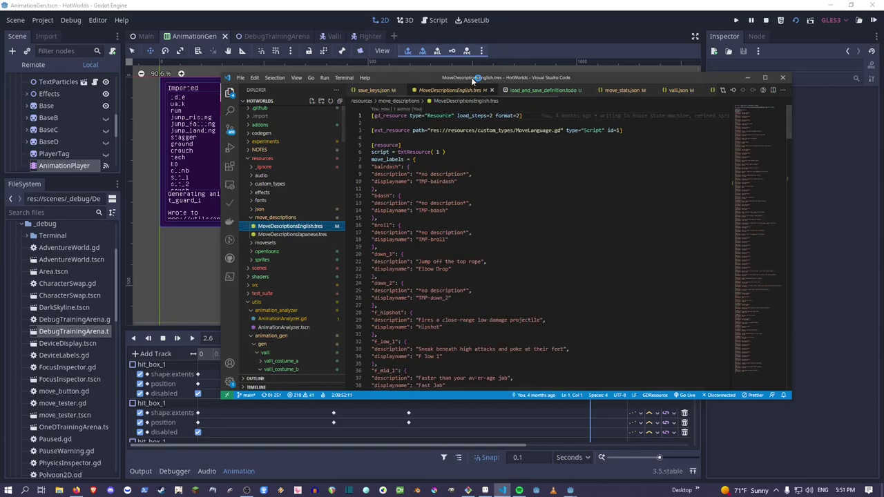
double_click(440, 77)
Search the move descriptions file for "TMP-low" to locate the low_3 entry.
click(315, 167)
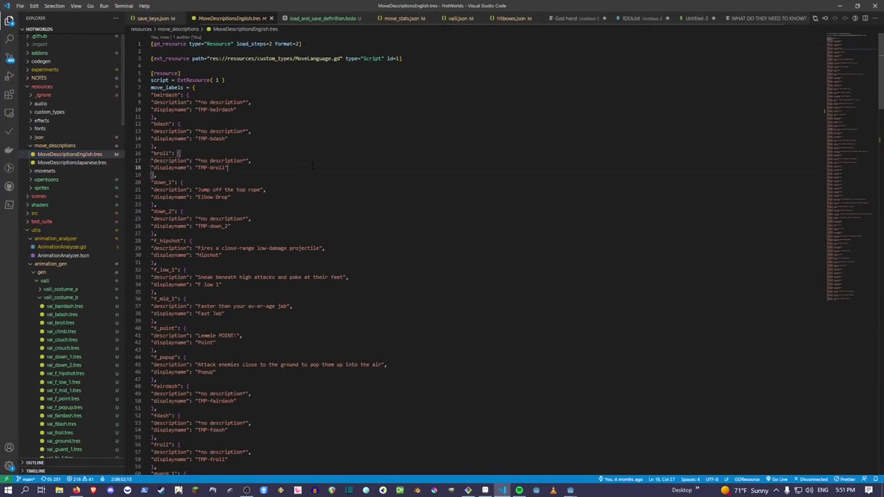
key(ctrl+f)
text(TMP)
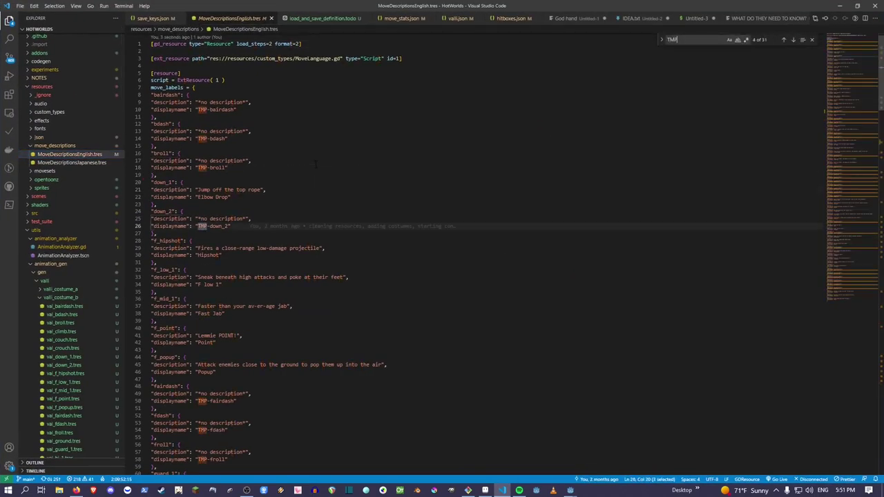
text(-low)
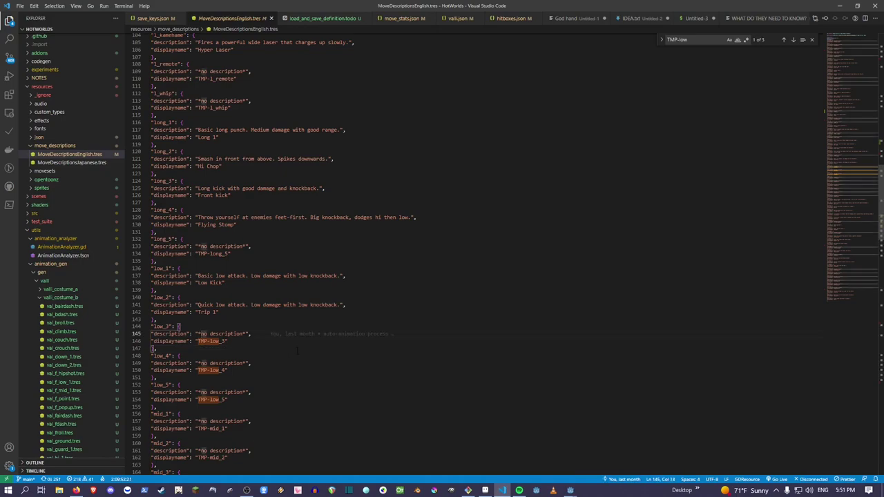
Replace low_3's placeholder description with "Splits to hit on either side".
drag(201, 333, 243, 333)
key(Right)
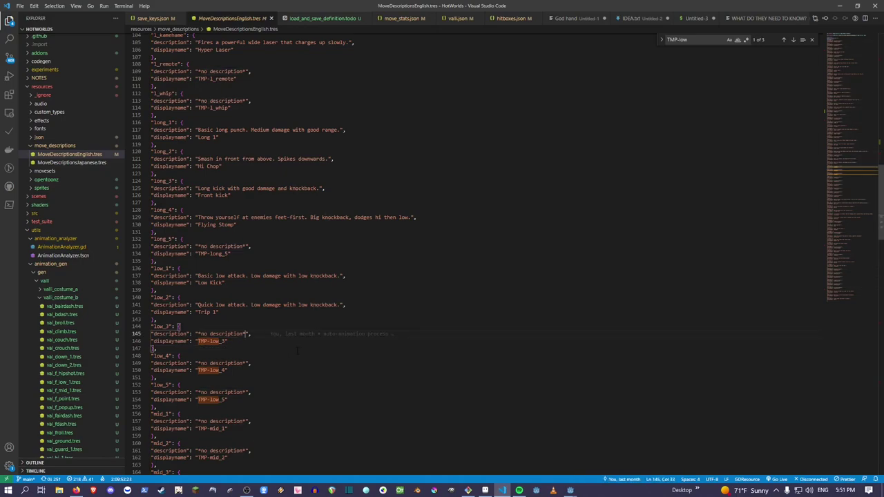
key(shift+Left)
key(shift+Left)
key(shift+Left)
key(shift+Left)
key(shift+Left)
key(shift+Left)
key(shift+Left)
key(shift+Left)
key(shift+Left)
key(shift+Left)
key(shift+Left)
key(shift+Left)
key(shift+Left)
key(shift+Left)
key(shift+Left)
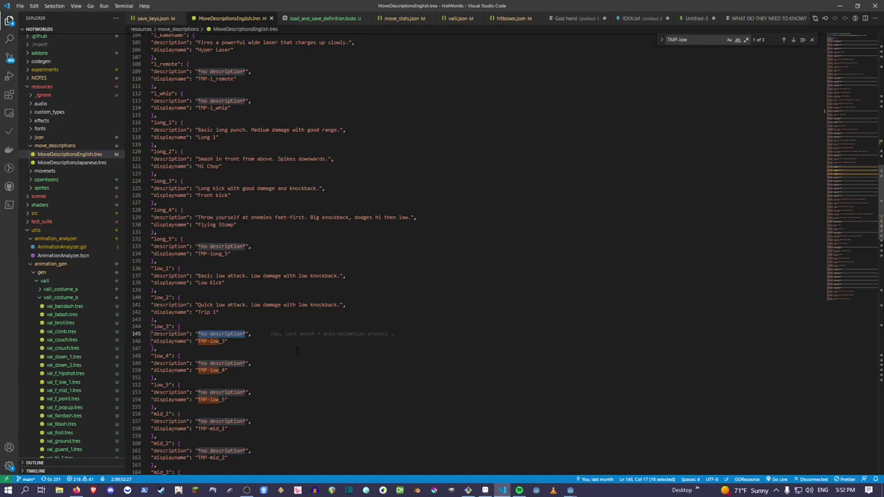
text(Splits t)
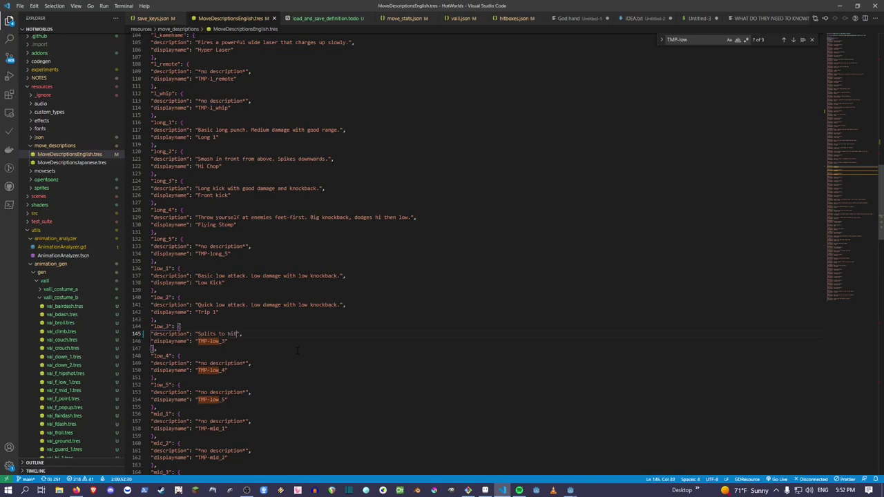
text(o hit on either side)
Set low_3's displayname to "Splits".
key(Down)
key(Left)
key(ctrl+shift+Left)
key(ctrl+shift+Left)
text(Sp)
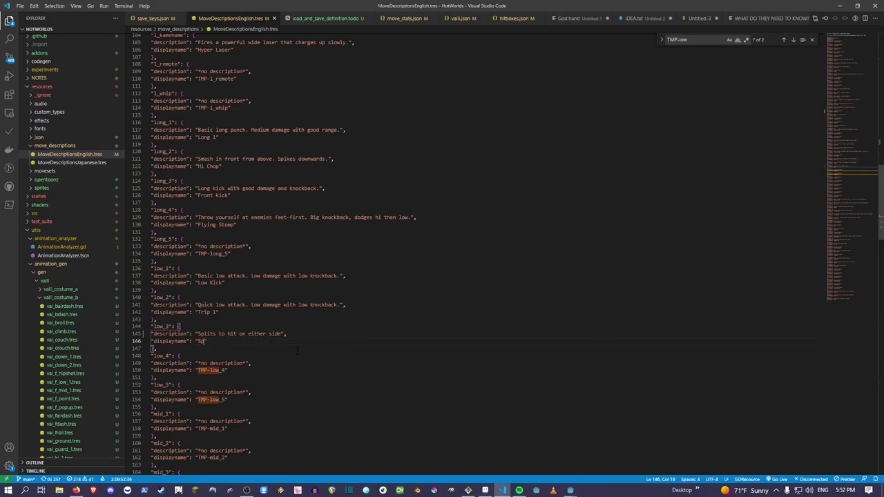
text(lits)
Reword low_3's description to "Drop low to dodge high and hit on either side".
key(Up)
key(ctrl+shift+Left)
text(Drop low)
key(ctrl+Right)
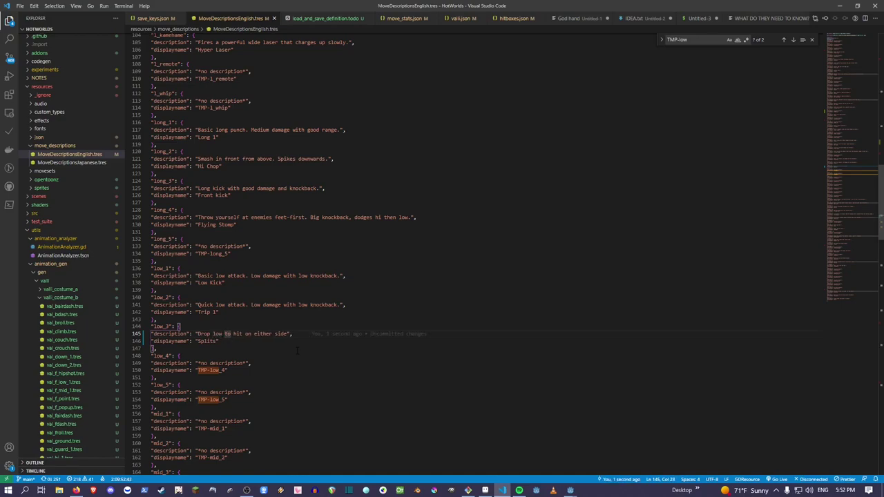
text(dodge hi)
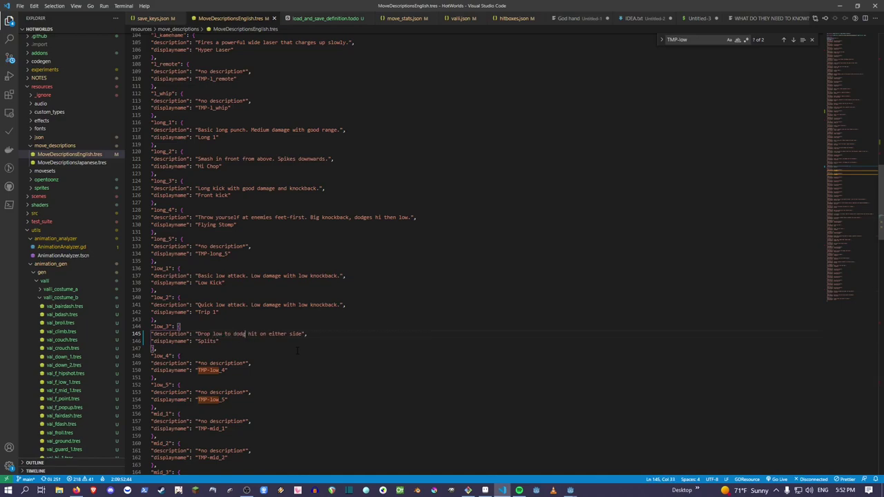
text(gh and hi)
click(257, 319)
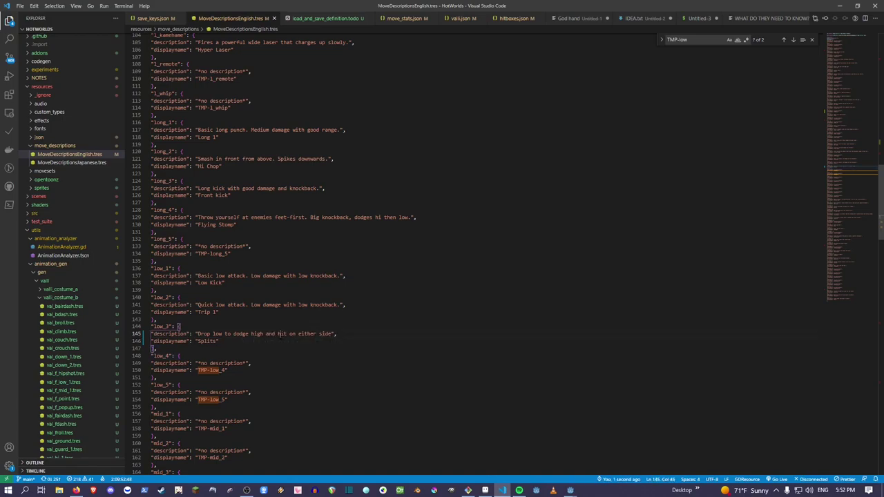
click(258, 326)
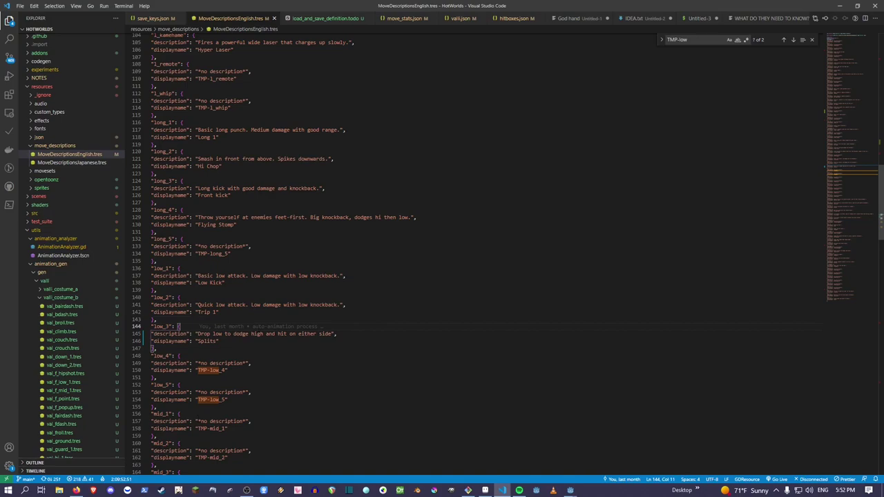
Bring the running HotWorlds game back into view, save the move stats, and reload them from JSON.
drag(883, 80, 411, 77)
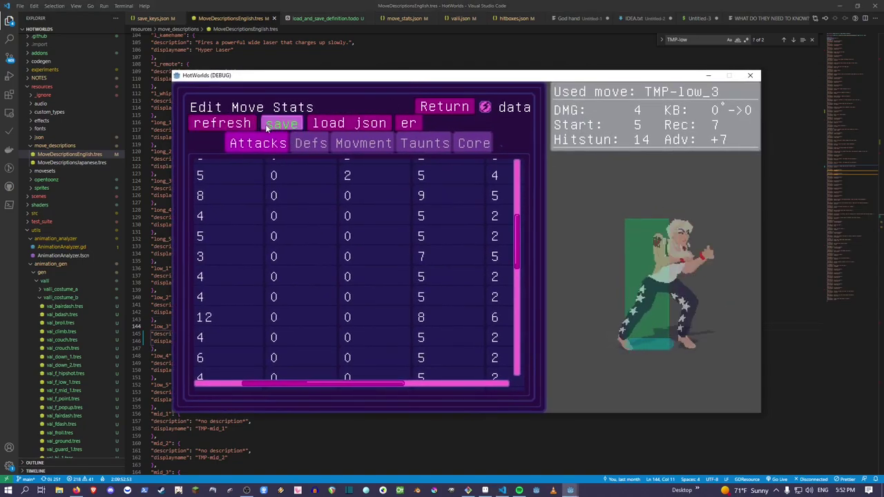
click(268, 125)
click(347, 123)
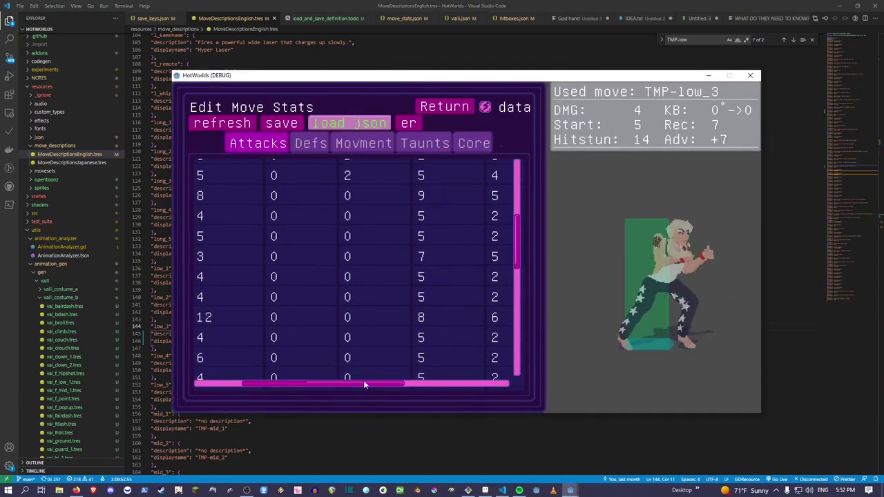
Preview the long_3 and low_3 attacks from the move stats table to check low_3's reloaded frame data.
drag(362, 383, 315, 381)
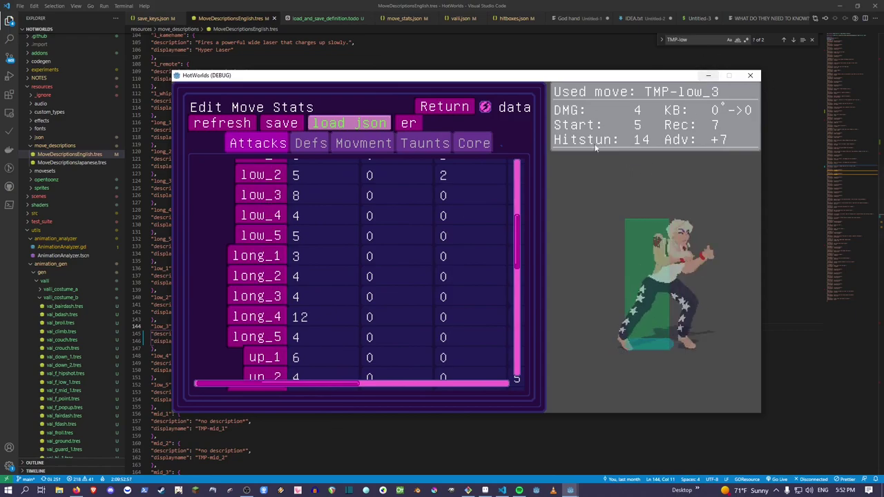
click(257, 296)
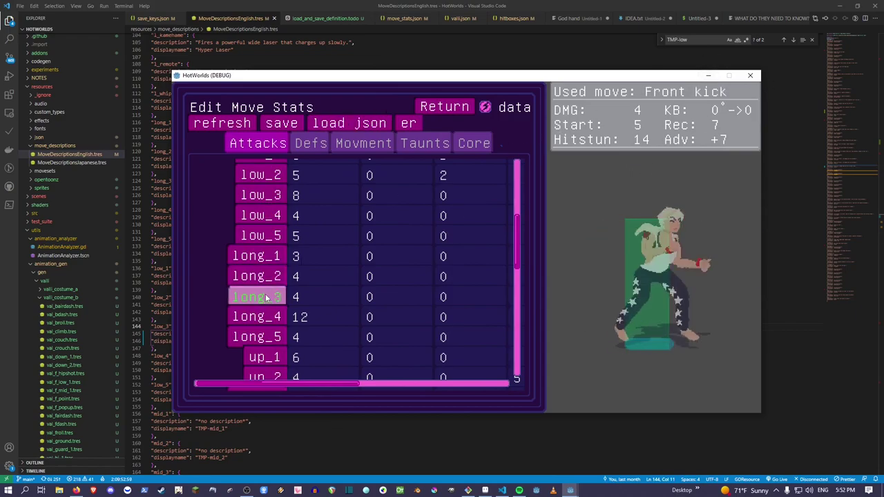
click(261, 196)
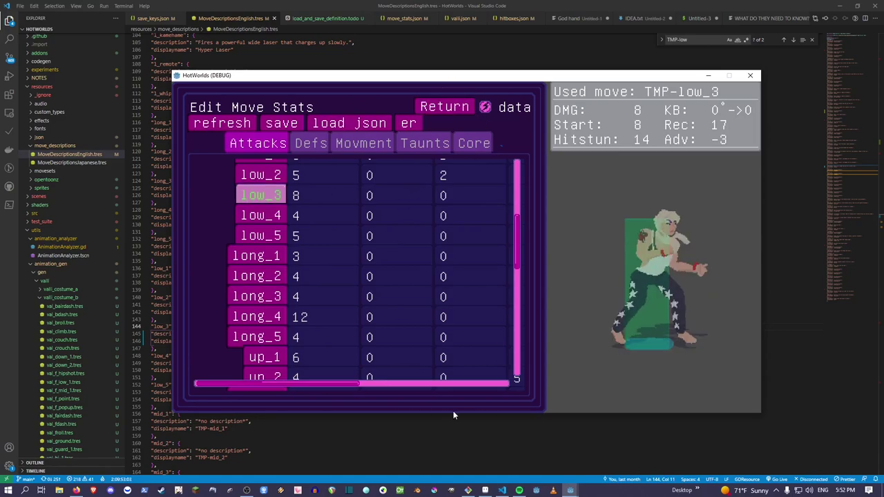
Switch to the Godot editor, run the AnimationGen scene, and play the existing low_3 animation.
mouse_move(553, 492)
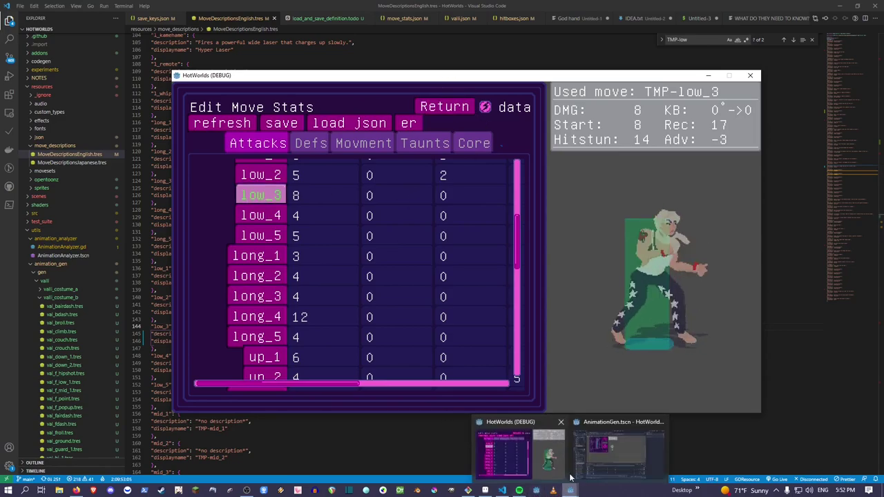
click(613, 445)
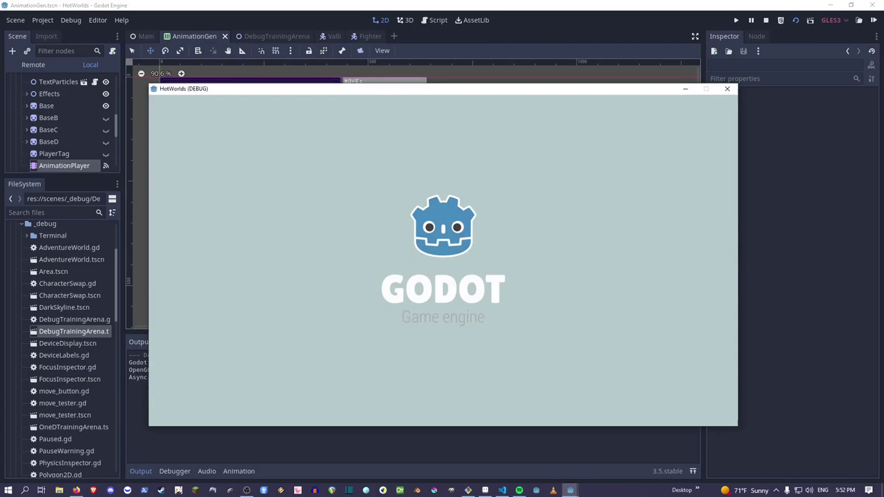
scroll(357, 228, down, 3)
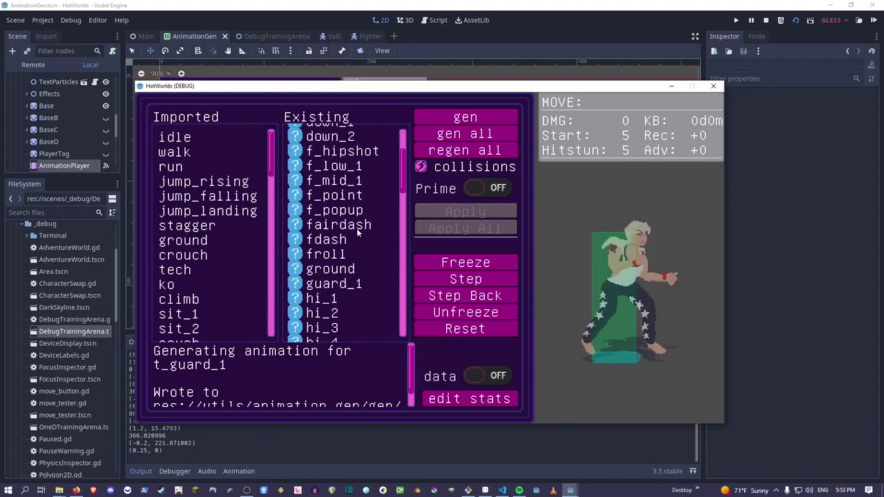
scroll(358, 231, down, 8)
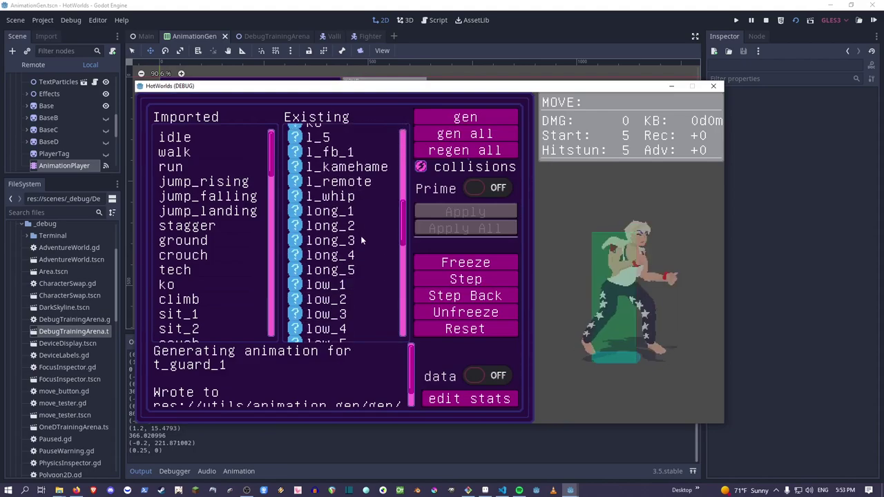
scroll(361, 236, down, 3)
click(346, 237)
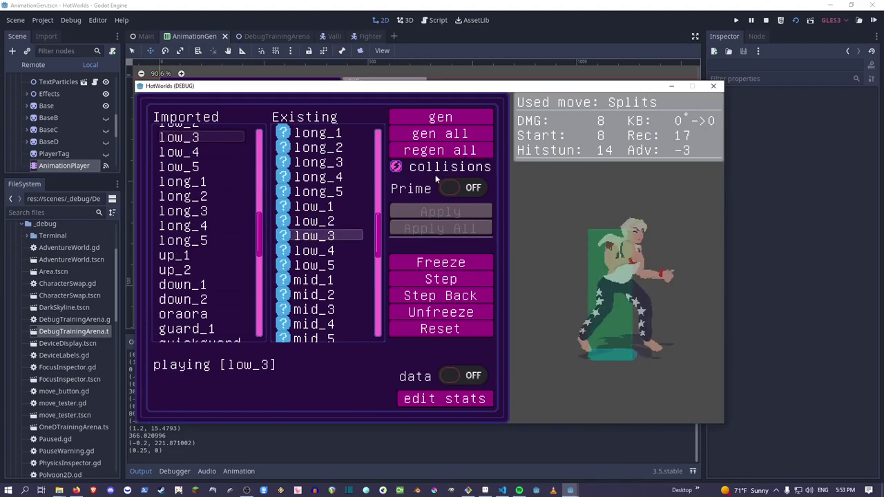
Turn Prime on and apply the low_3 animation, accepting the overwrite of the existing one.
drag(396, 87, 393, 89)
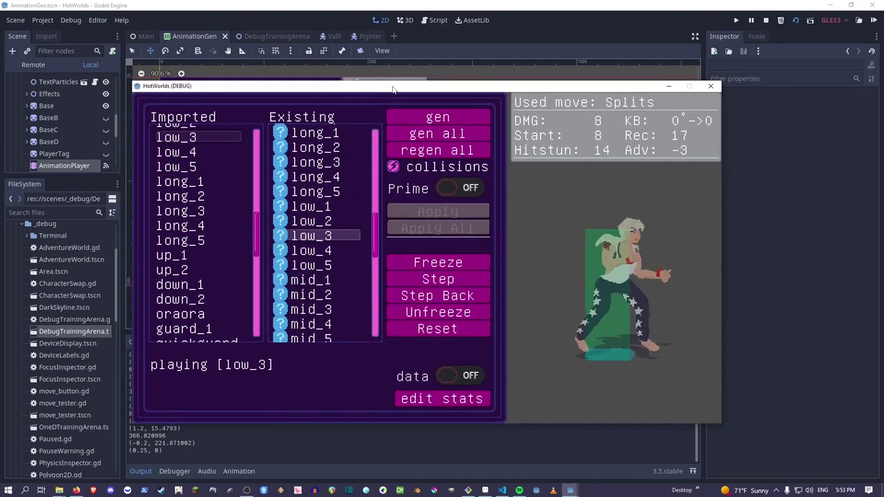
click(460, 187)
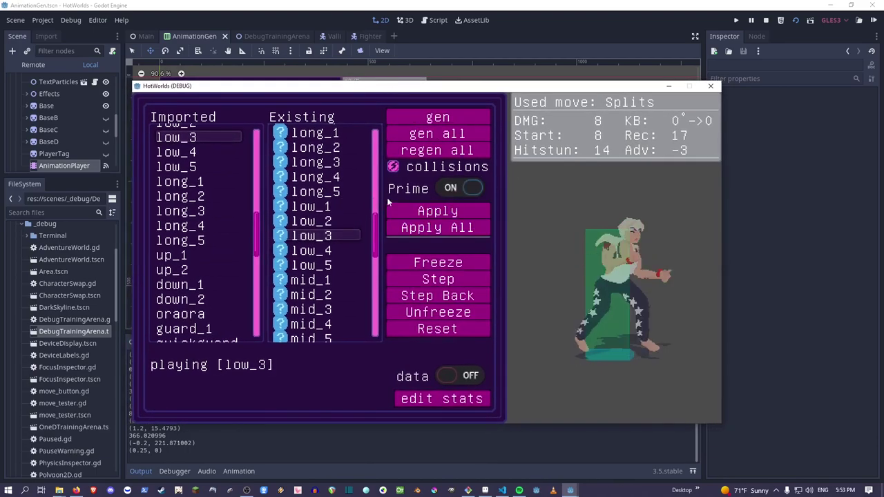
click(437, 212)
click(443, 213)
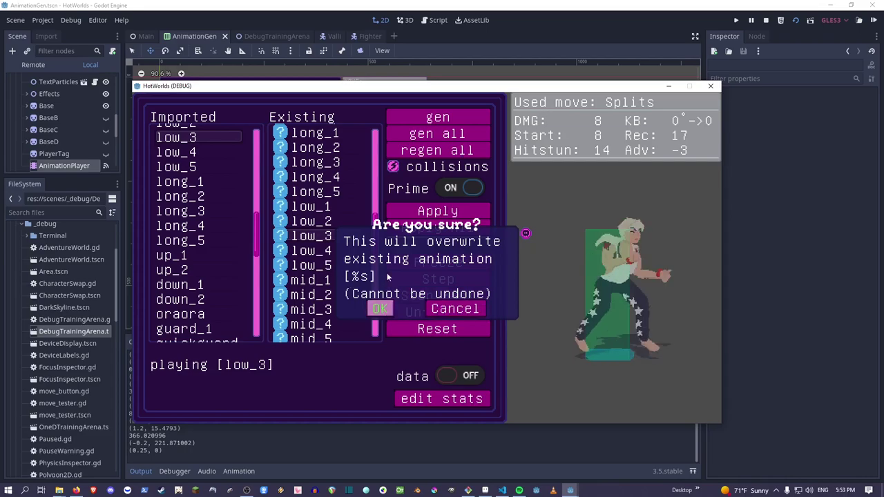
click(379, 309)
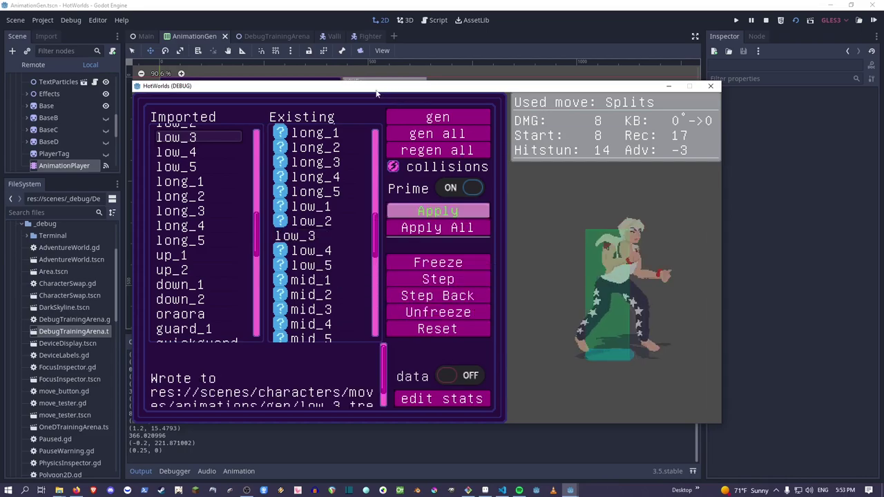
Clear the animation tool's window off the editor and run the DebugTrainingArena scene.
drag(377, 93, 421, 61)
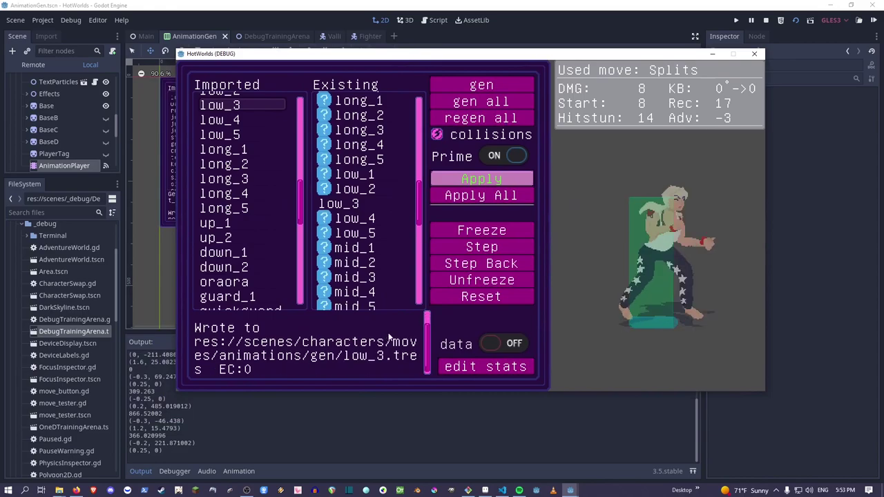
drag(358, 54, 883, 72)
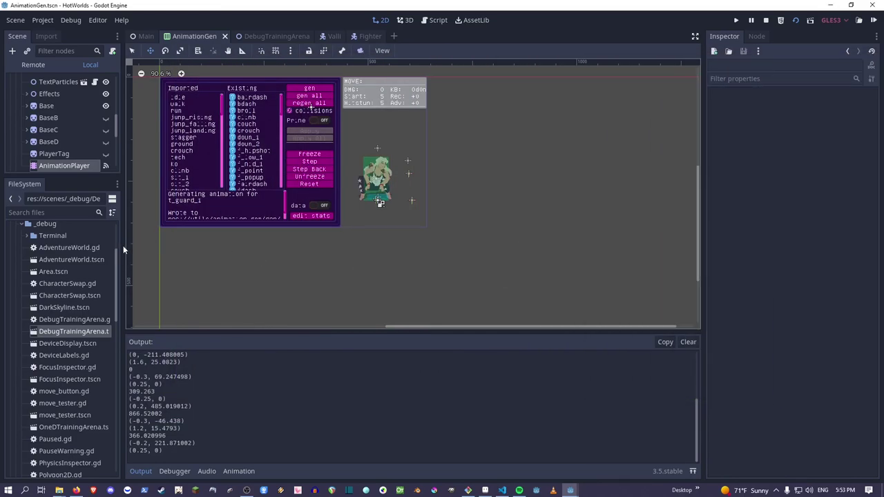
drag(123, 245, 134, 246)
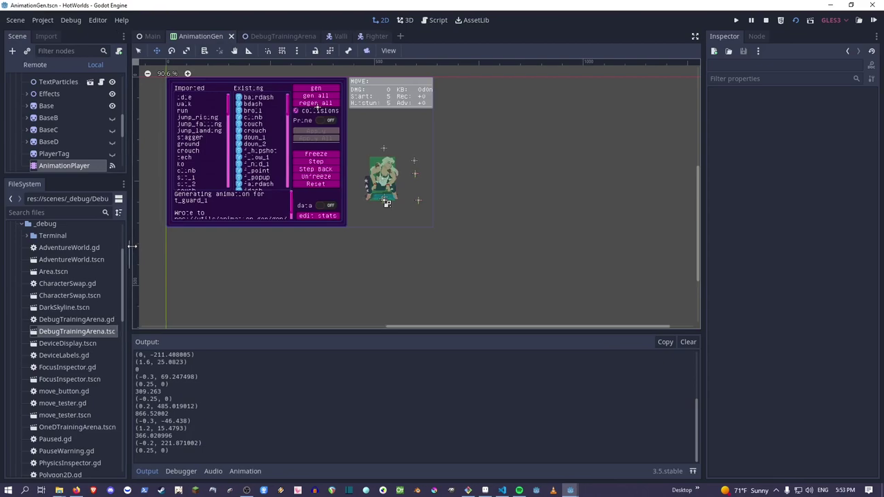
click(285, 36)
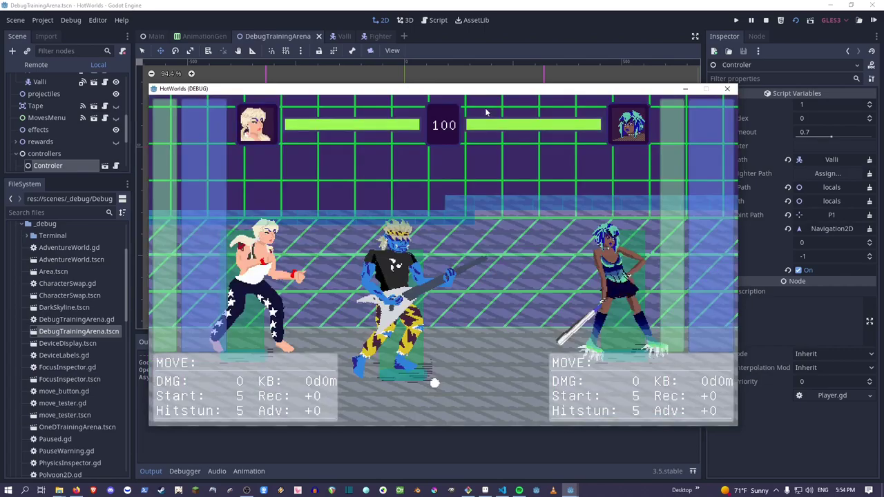
Walk the white-haired fighter up to the guitarist in the training arena and test the Splits attack on him.
key(Right)
key(Down)
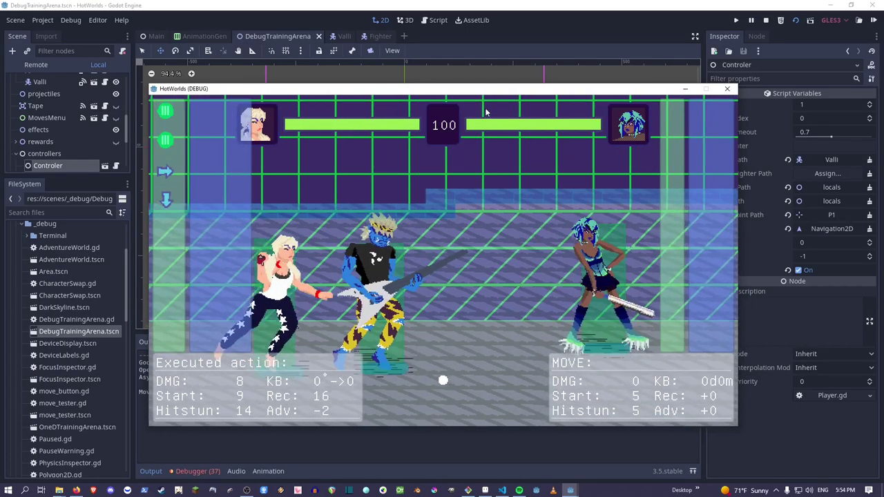
key(z)
key(Right)
key(Up)
key(z)
key(z)
key(z)
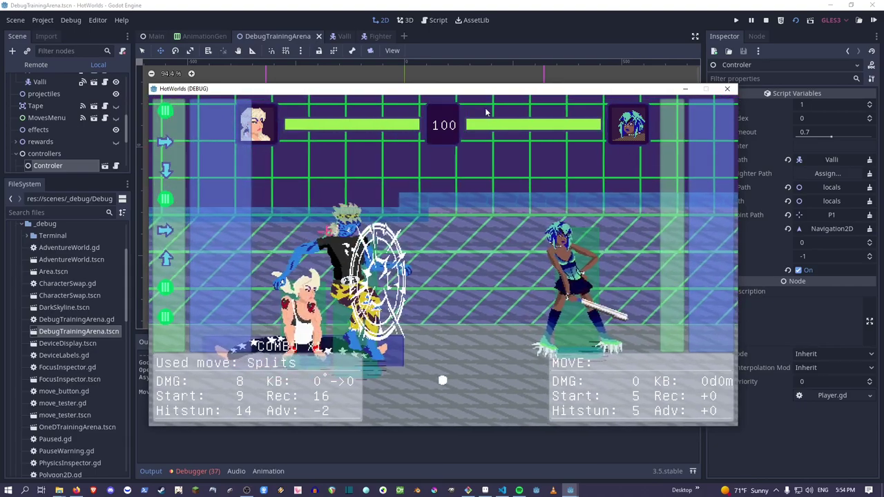
Move the white-haired fighter past the guitarist to stand between both opponents and try Splits there.
key(Down)
key(Right)
key(Right)
key(Right)
key(Left)
key(z)
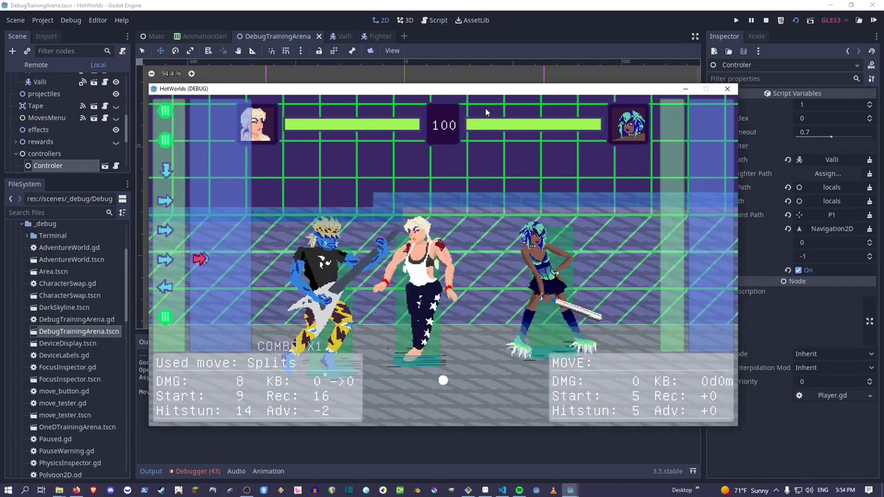
key(Right)
key(z)
key(z)
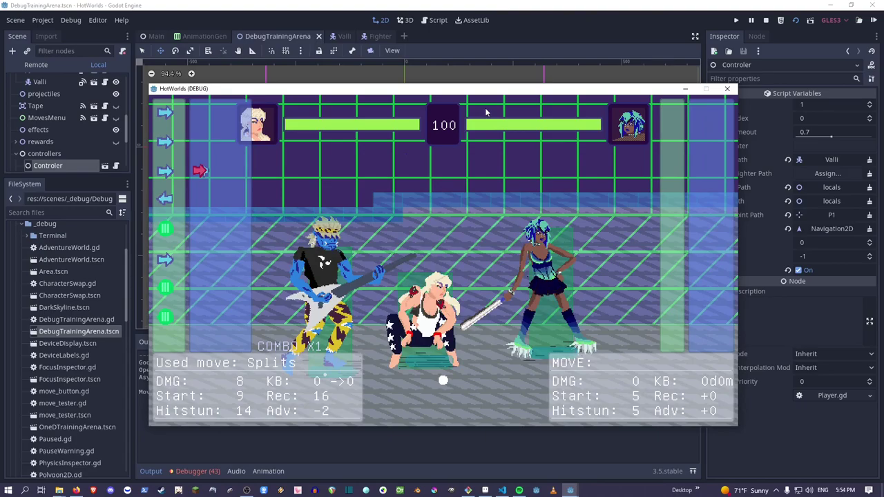
key(z)
Test the dashing mid_3 attack on the guitarist and reposition between both opponents for a two-sided Splits hit.
key(Left)
key(Left)
key(Right)
key(x)
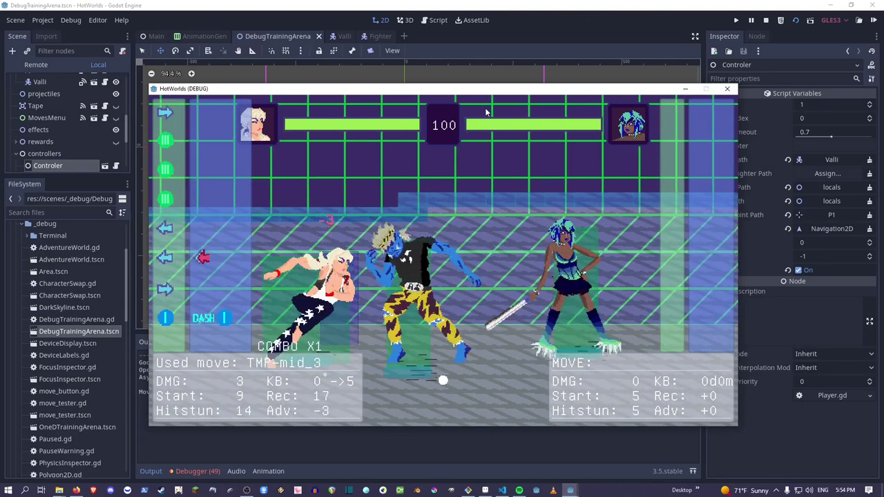
key(x)
key(x)
key(Right)
key(Up)
key(Down)
key(z)
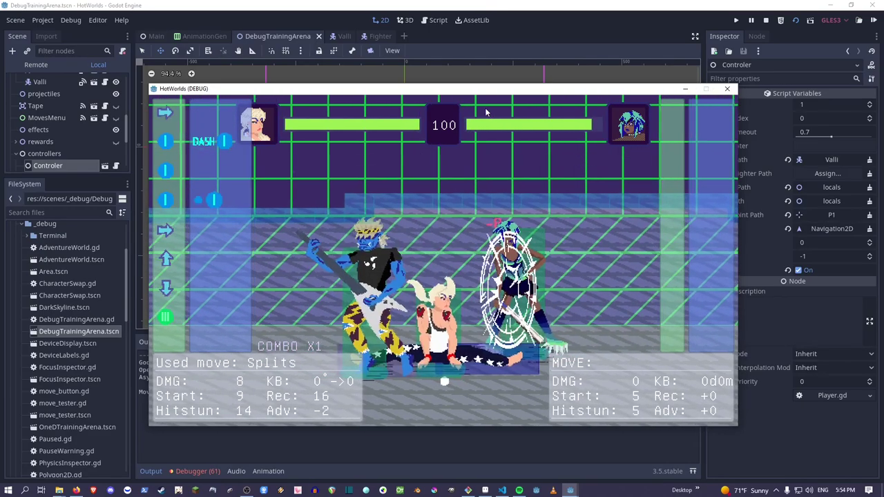
Repeat Splits between the two opponents while adjusting the fighter's position and facing.
key(z)
key(Right)
key(Up)
key(Left)
key(Right)
key(Down)
key(z)
key(z)
key(z)
key(z)
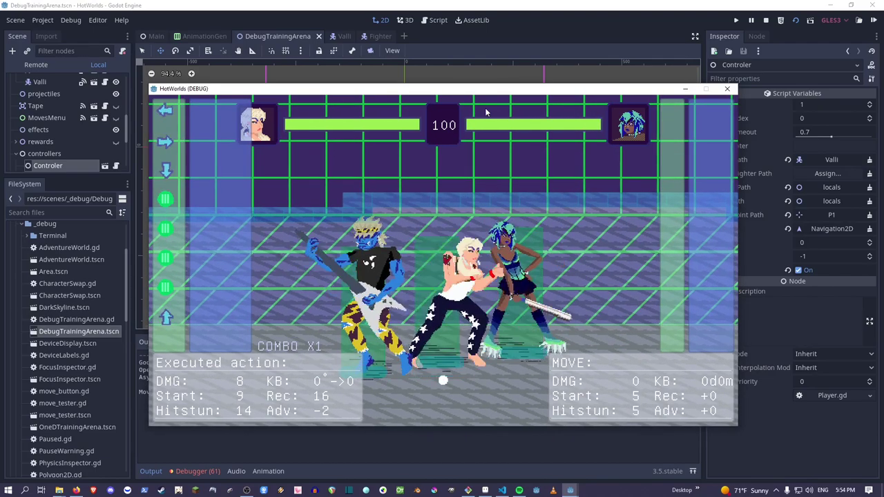
Test Splits next to the blue-haired opponent from slightly different positions.
key(x)
key(Right)
key(z)
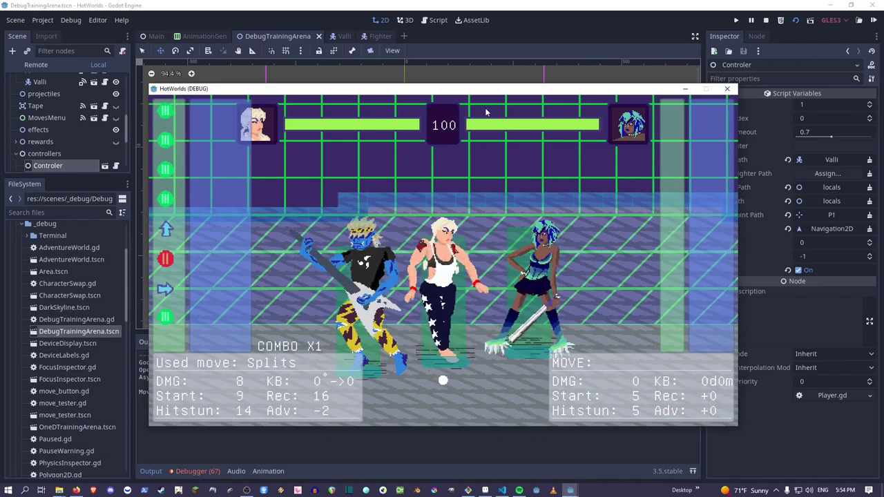
key(Right)
key(l)
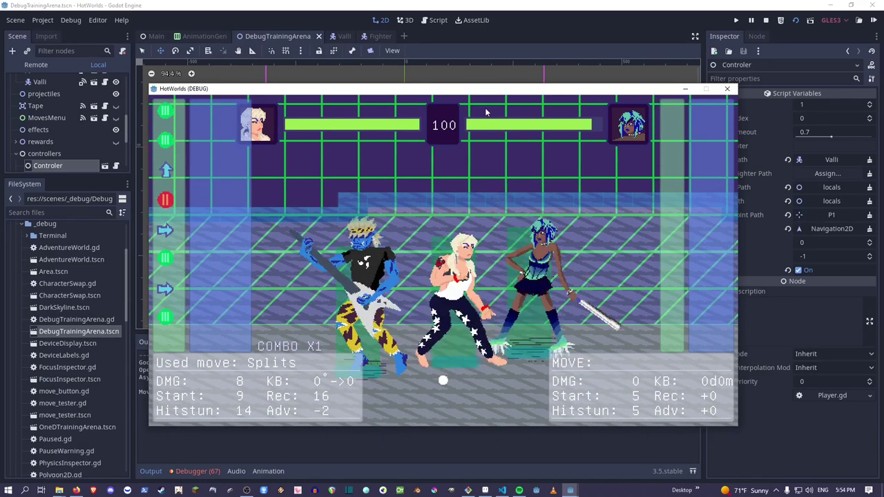
key(Down)
key(z)
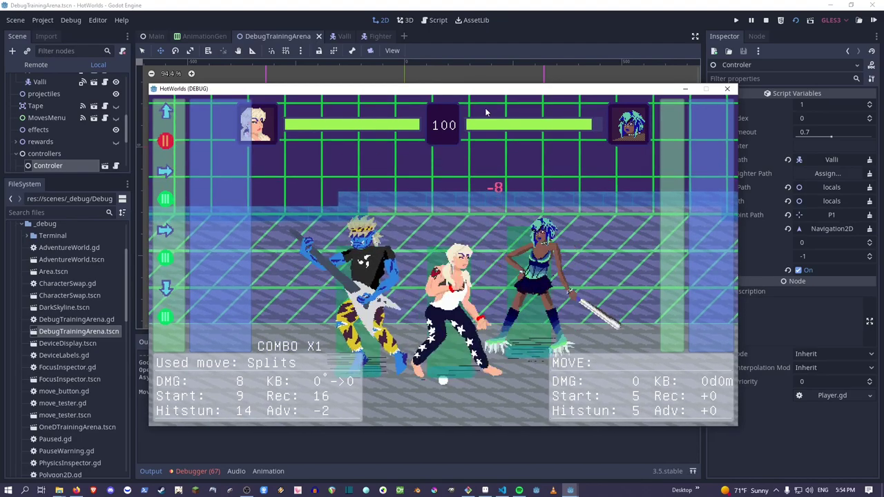
key(z)
key(Left)
key(z)
key(z)
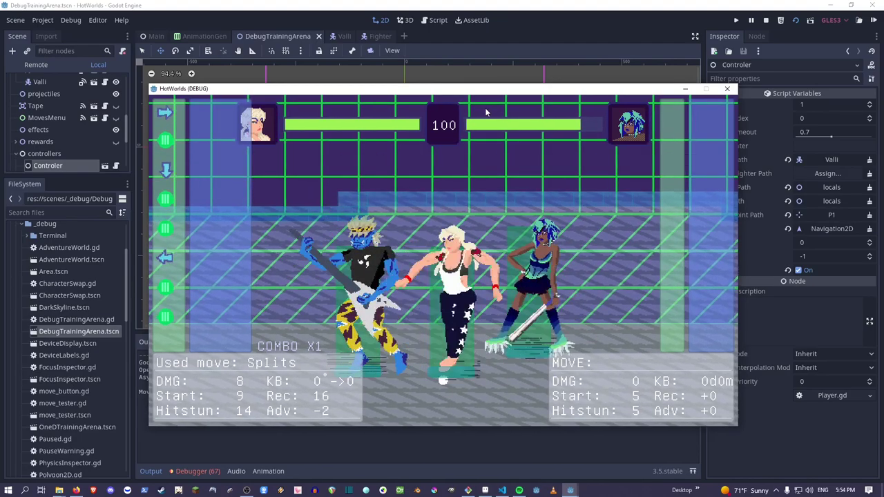
Turn the fighter around, leave the gap between the opponents, and test Splits on the guitarist from his outer side.
key(Right)
key(z)
key(Up)
key(Left)
key(Left)
key(Left)
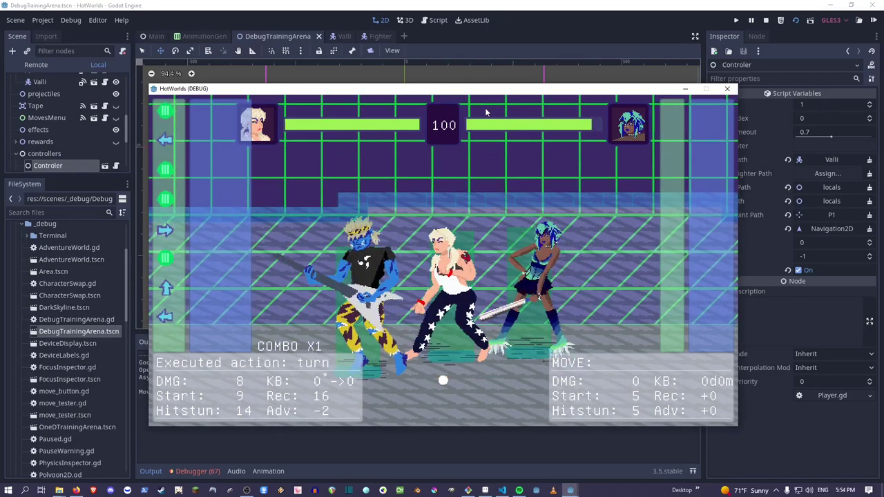
key(Left)
key(Right)
key(z)
key(Right)
key(z)
key(Right)
key(z)
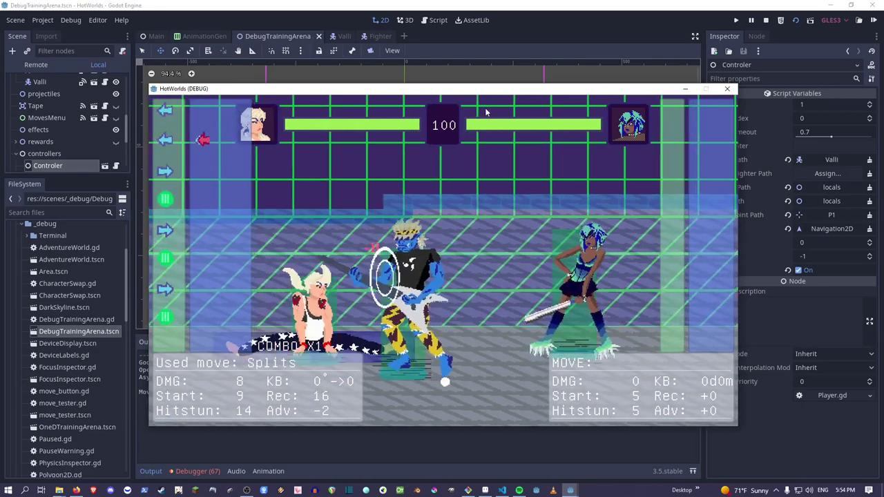
Back away from the guitarist and test other attacks on him, including mid_1.
key(x)
key(Right)
key(x)
key(Left)
key(Left)
key(Right)
key(a)
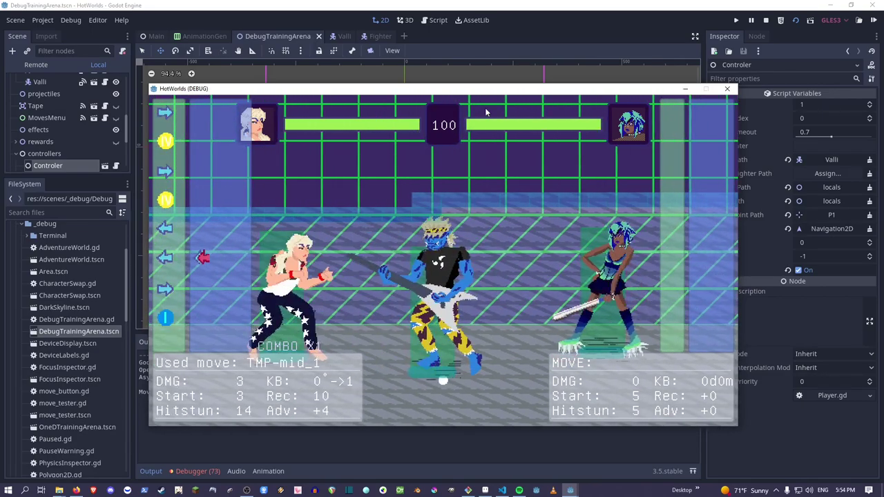
Chain other attacks on the guitarist, including low_5 and Low Kick, to compare them with Splits.
key(a)
key(a)
key(a)
key(Right)
key(s)
key(s)
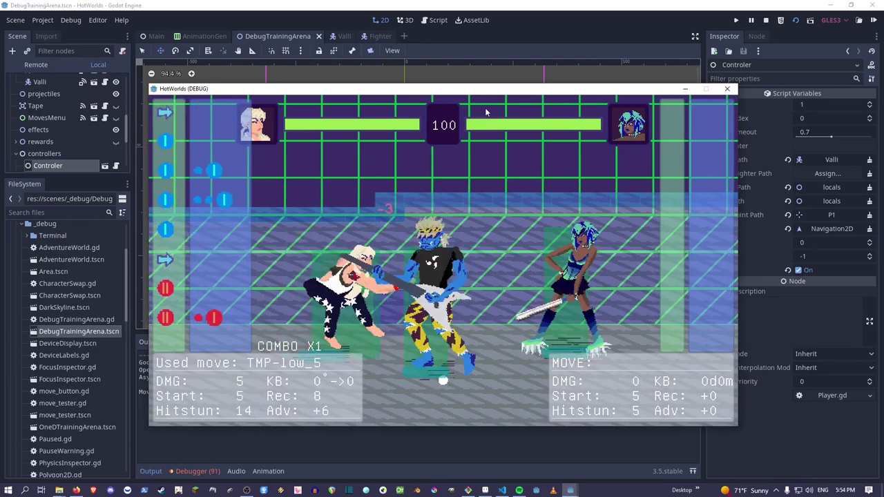
key(Right)
key(s)
key(a)
key(a)
key(s)
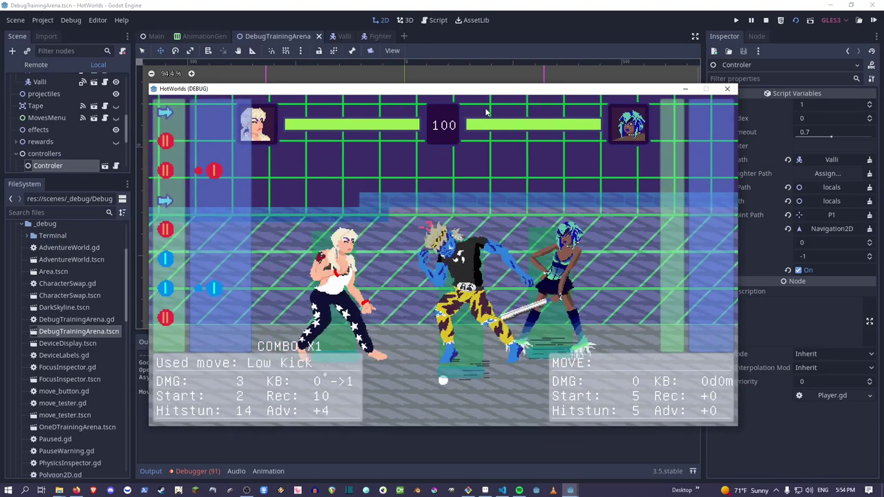
Combine the dashing mid_3 attack and Shoryu against the guitarist, and stop the running game.
key(Right)
key(s)
key(s)
key(Right)
key(Right)
key(a)
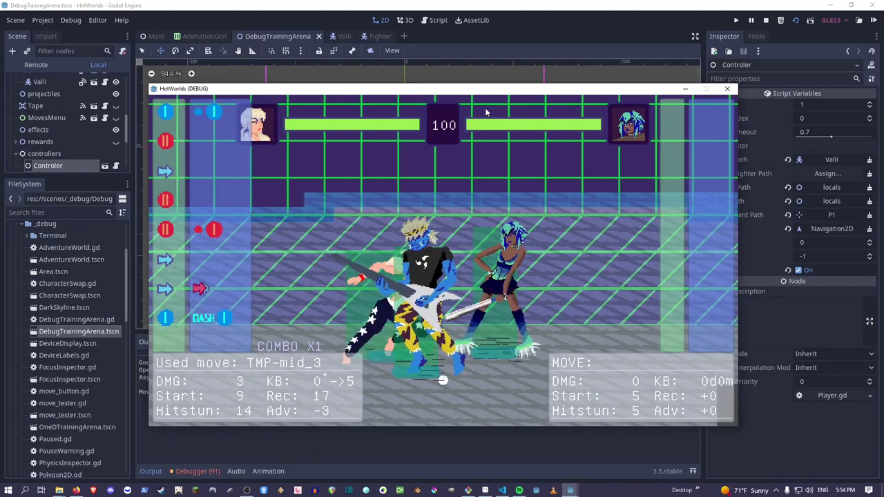
key(s)
key(s)
key(s)
key(a)
key(a)
key(a)
key(a)
key(a)
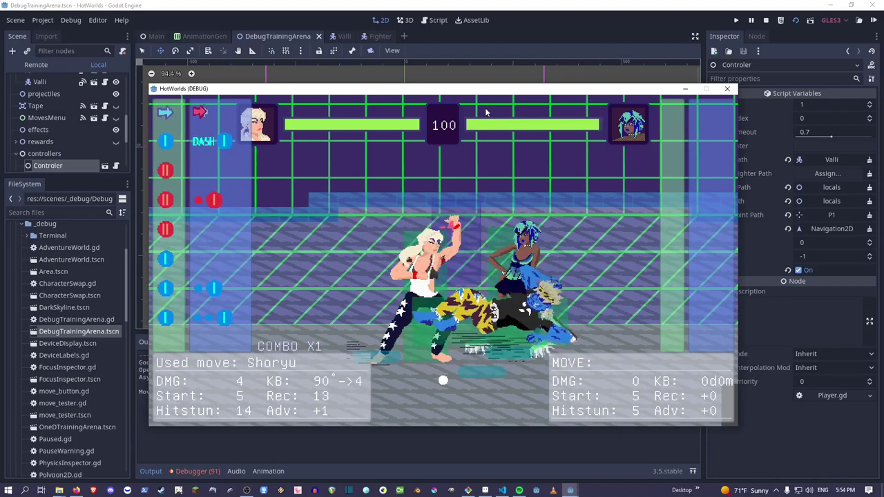
key(F8)
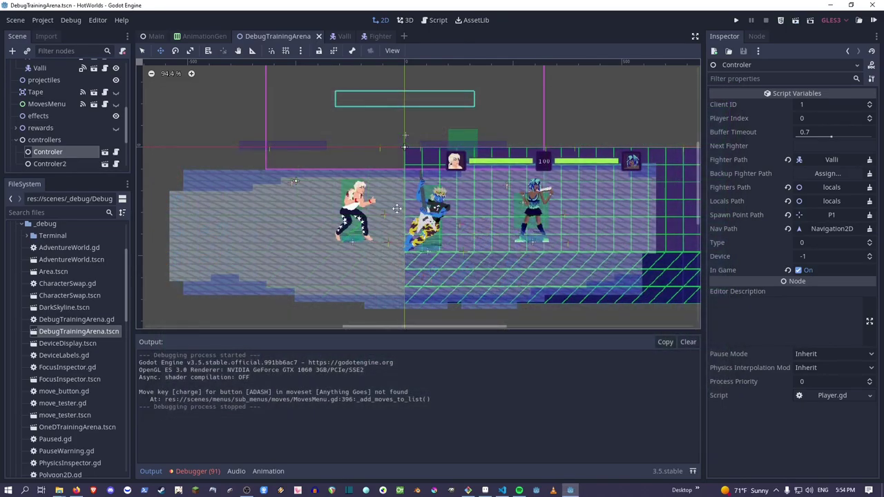
Run the AnimationGen scene and select low_5 for preview in its move stats editor.
click(201, 36)
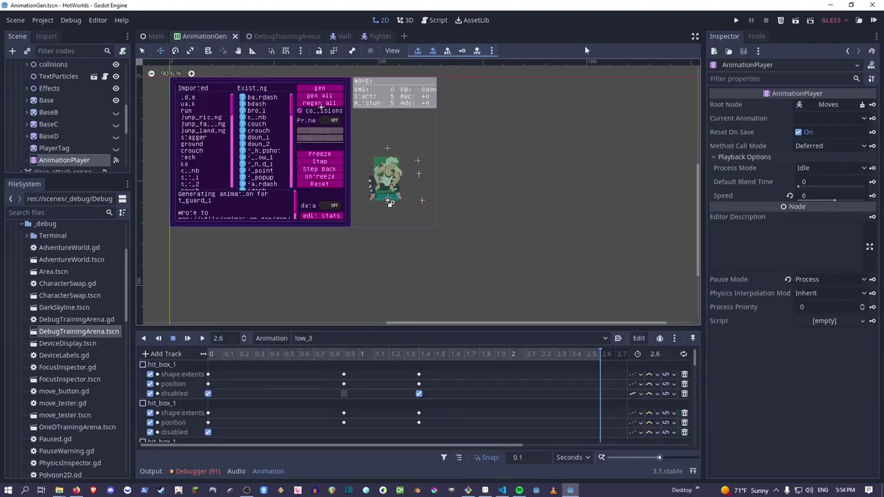
click(795, 21)
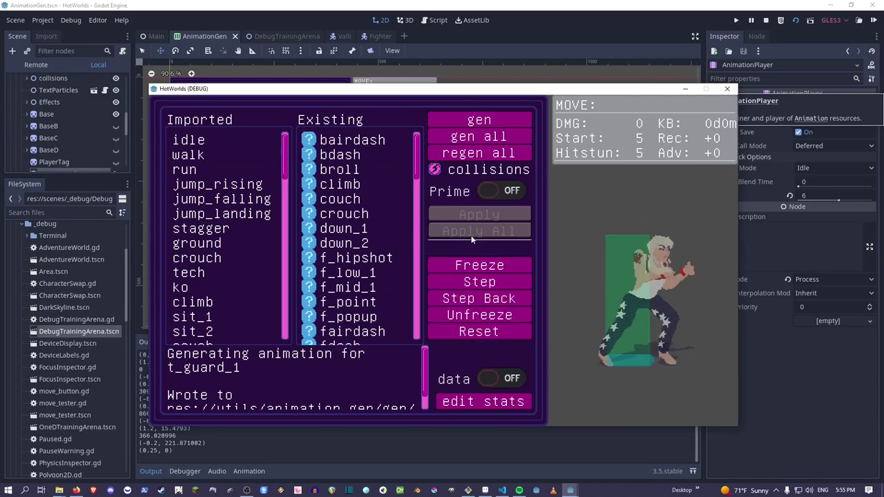
click(483, 402)
scroll(346, 283, down, 3)
scroll(235, 276, down, 3)
click(225, 245)
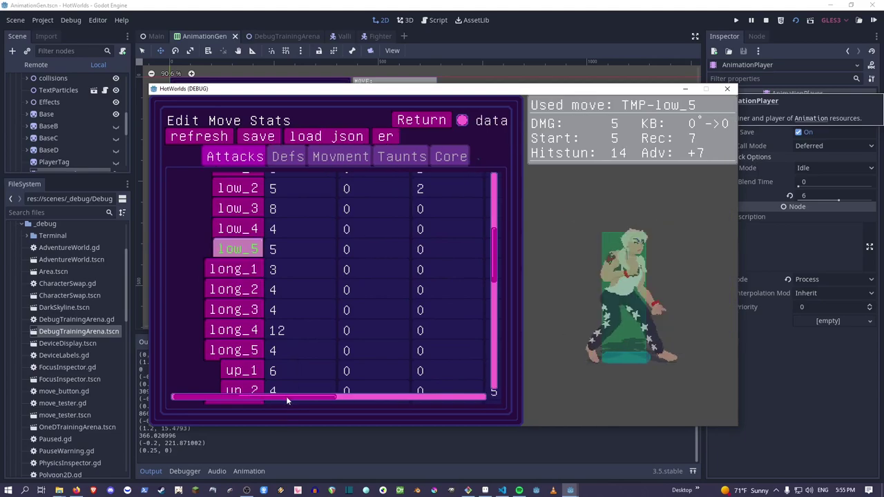
Set low_5's damage in the first stat column to 7.
drag(286, 397, 289, 397)
click(263, 249)
drag(262, 249, 357, 247)
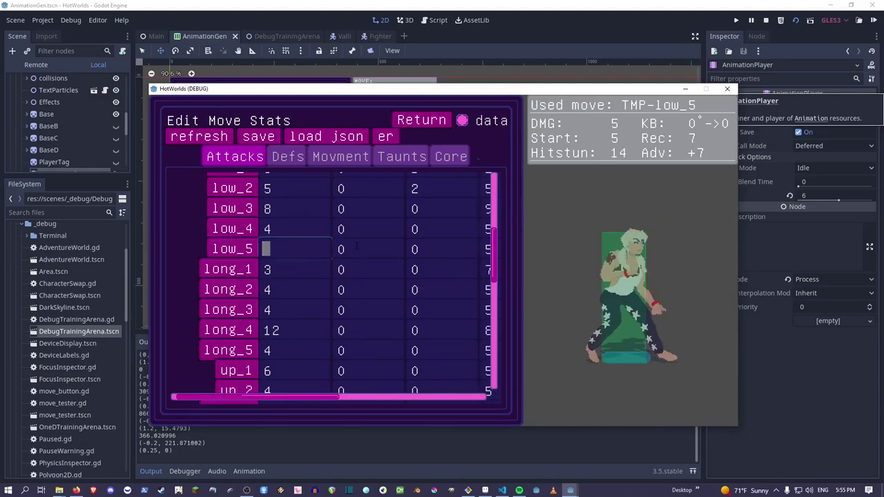
text(7)
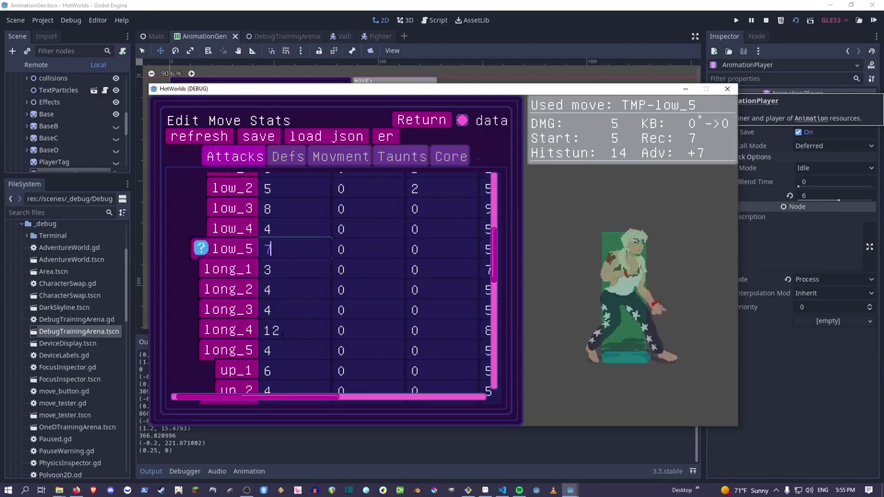
scroll(307, 318, up, 2)
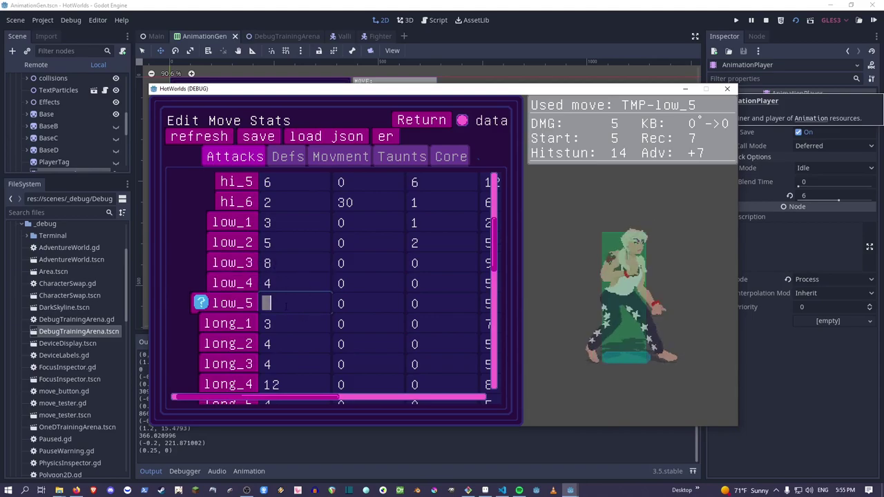
Set low_5's startup in the fourth stat column to 8.
drag(320, 397, 349, 396)
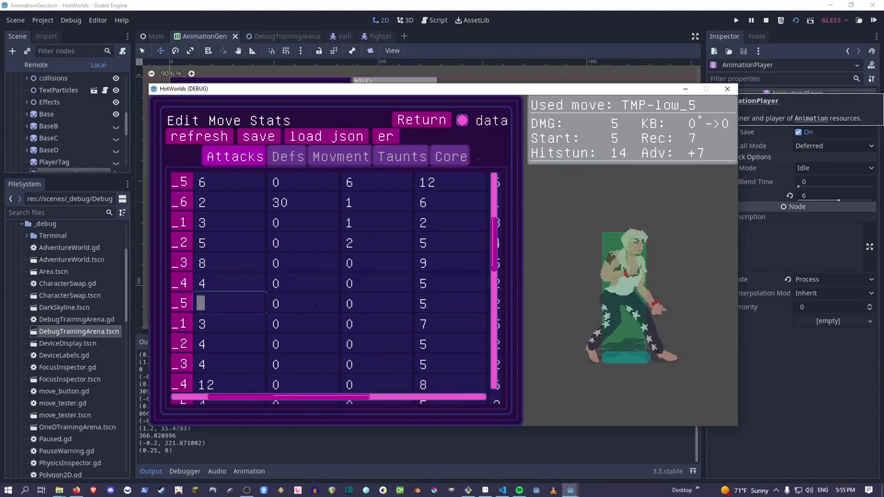
click(419, 304)
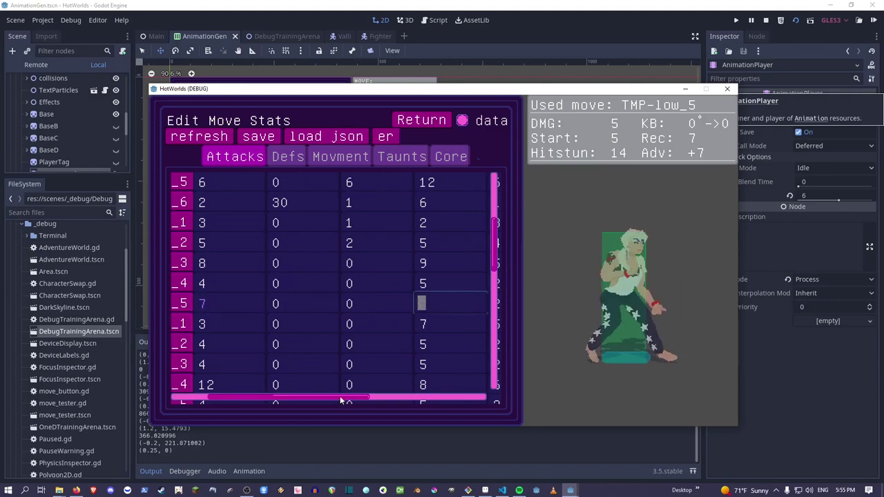
drag(340, 400, 347, 399)
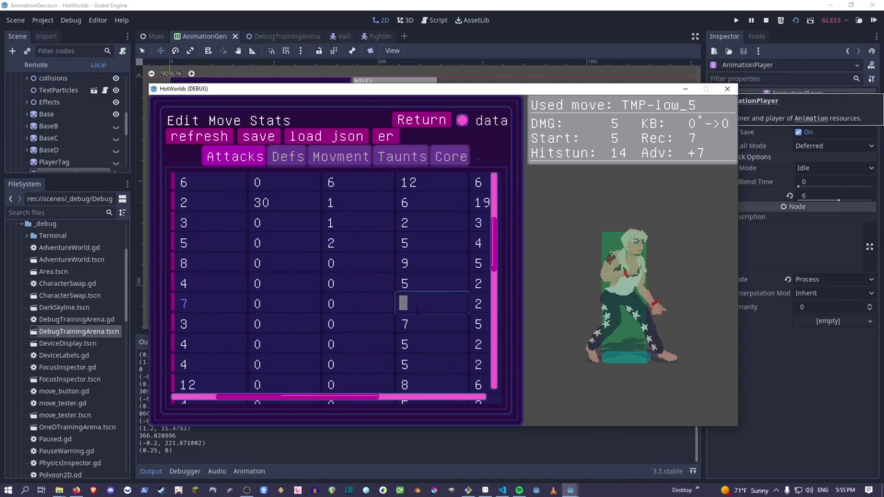
drag(268, 400, 223, 400)
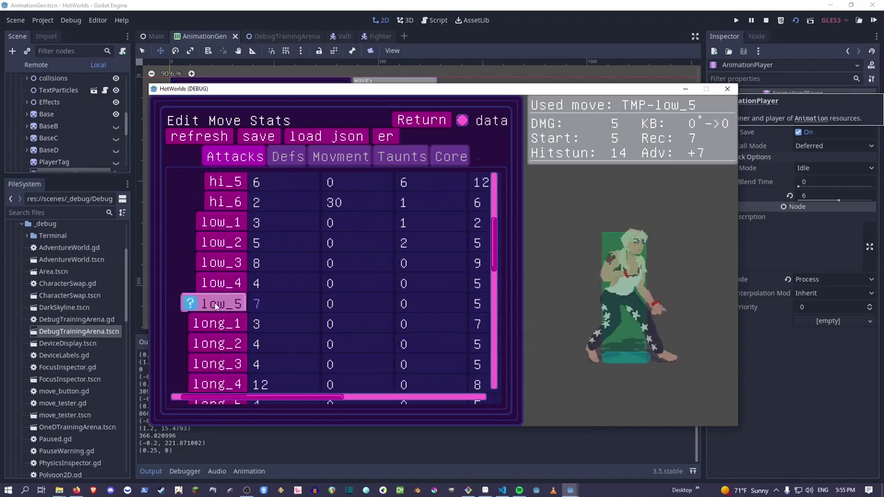
drag(326, 397, 361, 398)
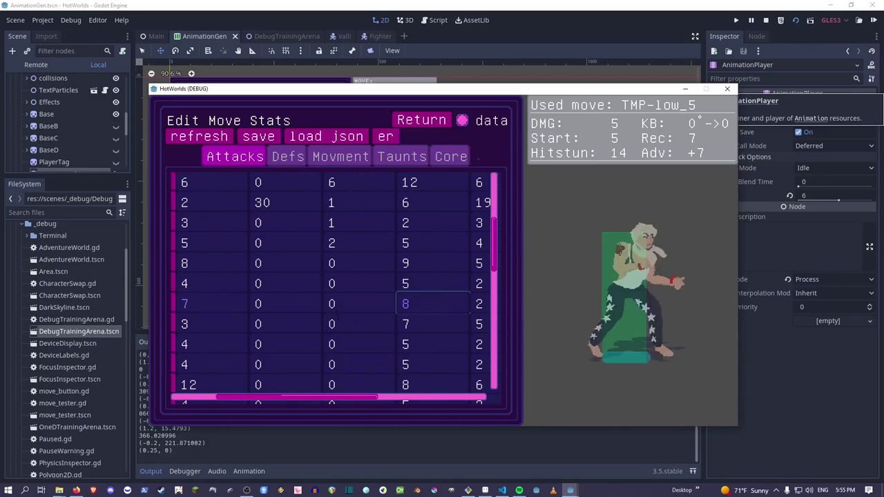
Set low_5's third stat column value to 90 and check it against the move's row label.
click(332, 304)
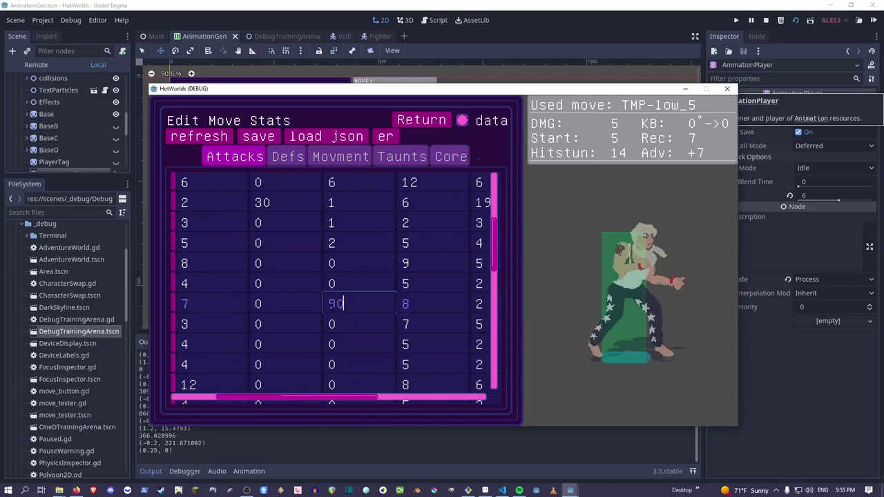
drag(244, 399, 198, 400)
click(233, 307)
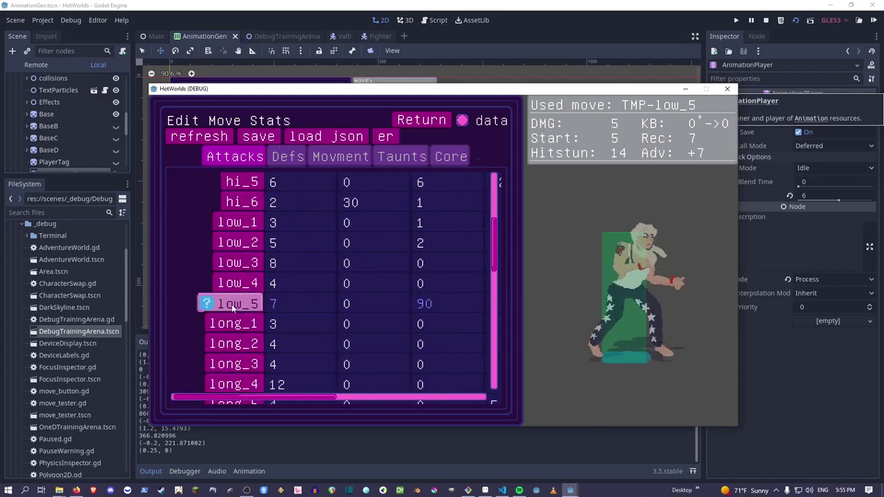
Move the running game window aside, load the low_5 animation in the AnimationPlayer, and scrub it to 0.5 s.
drag(312, 398, 408, 399)
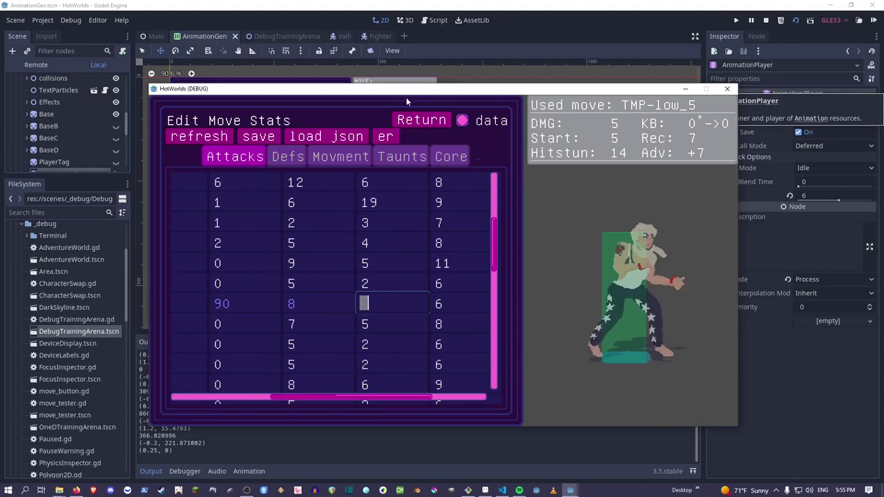
drag(403, 89, 883, 93)
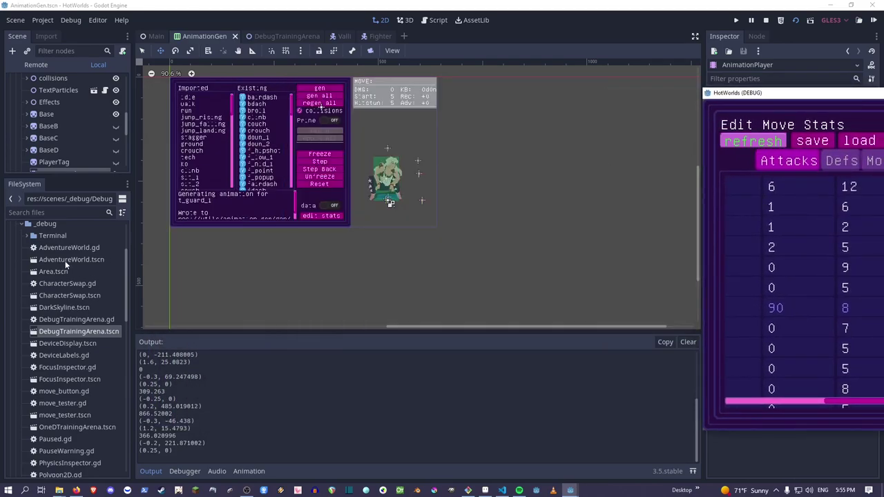
scroll(65, 260, up, 4)
scroll(72, 154, down, 3)
click(64, 103)
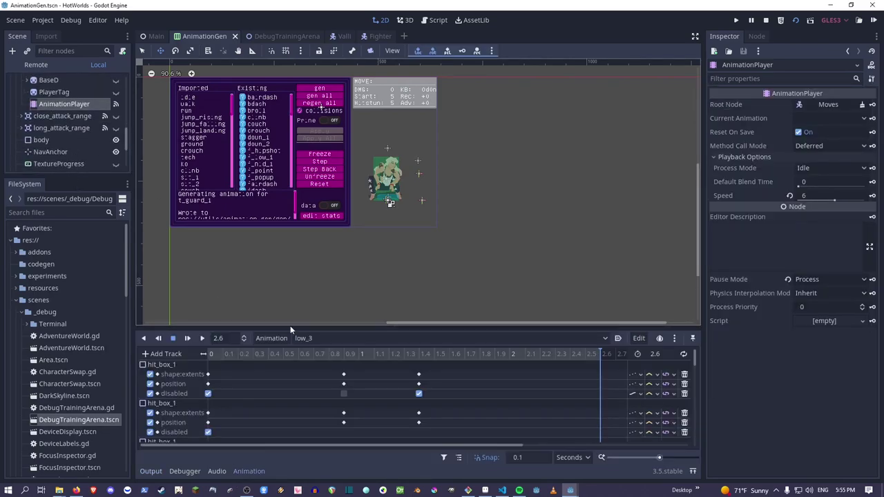
click(329, 339)
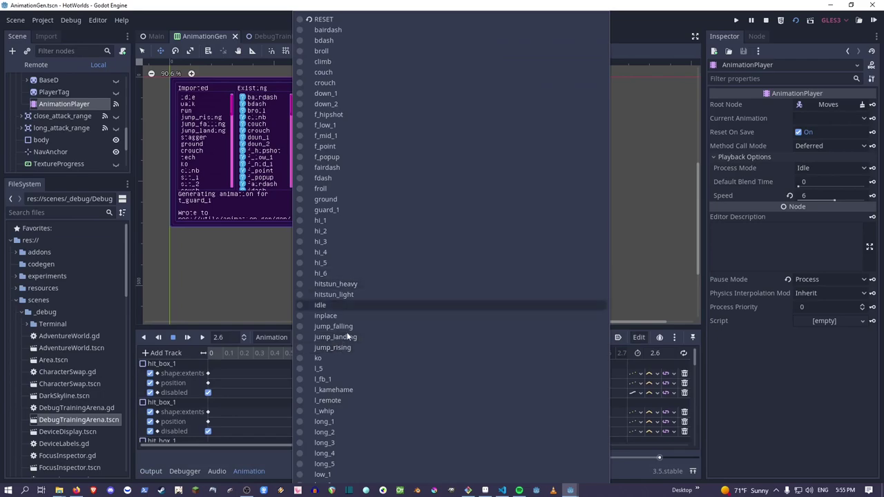
scroll(350, 453, down, 5)
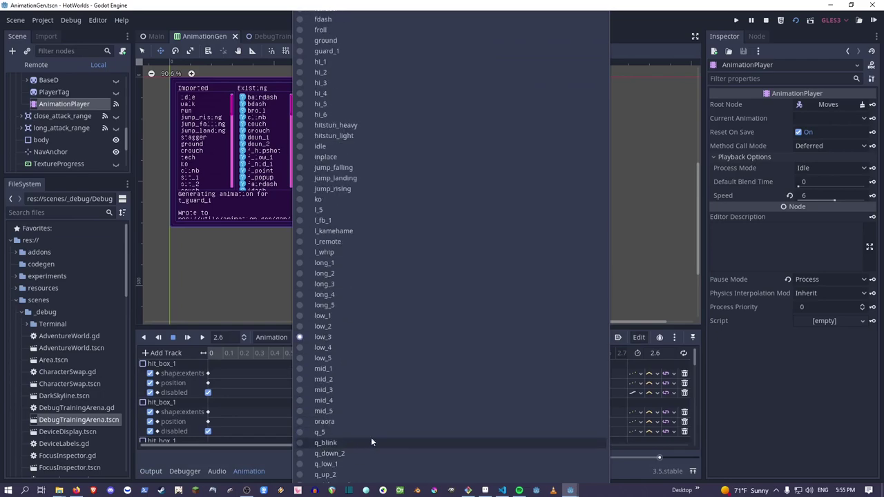
click(339, 357)
drag(268, 353, 287, 359)
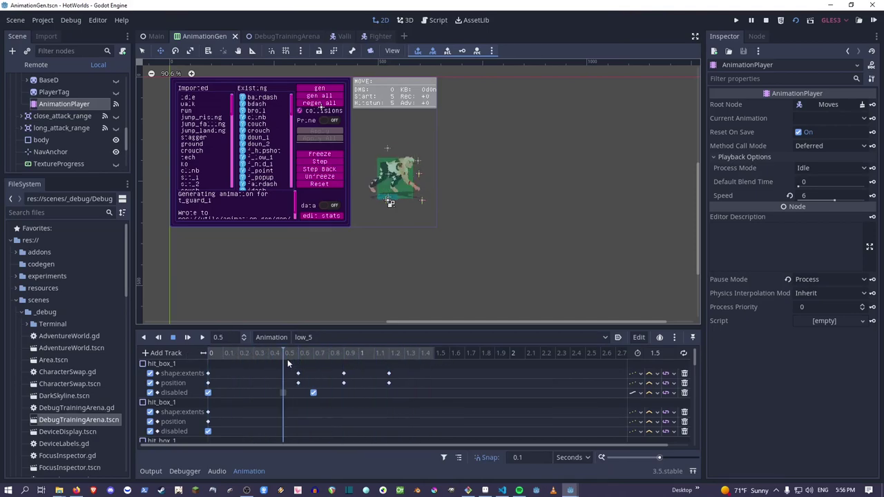
Save the edited move stats, load the JSON, and return to the low_5 animation in the editor.
drag(883, 78, 768, 109)
click(621, 159)
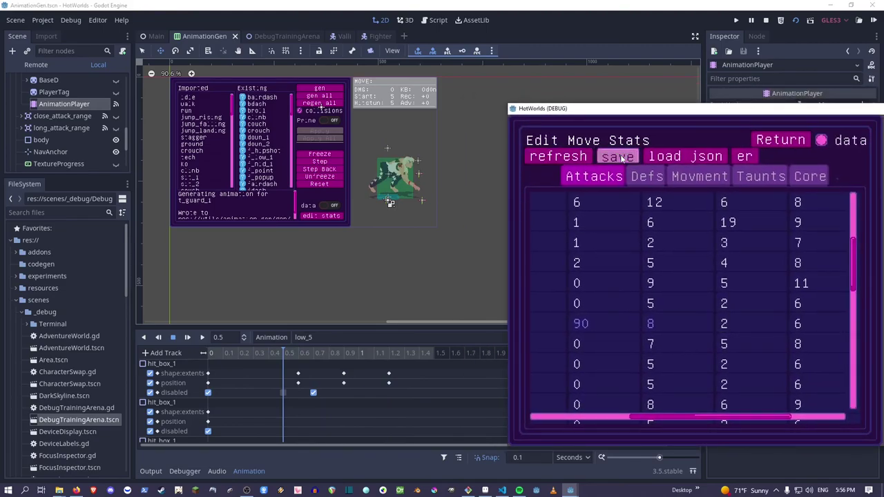
click(677, 160)
click(371, 327)
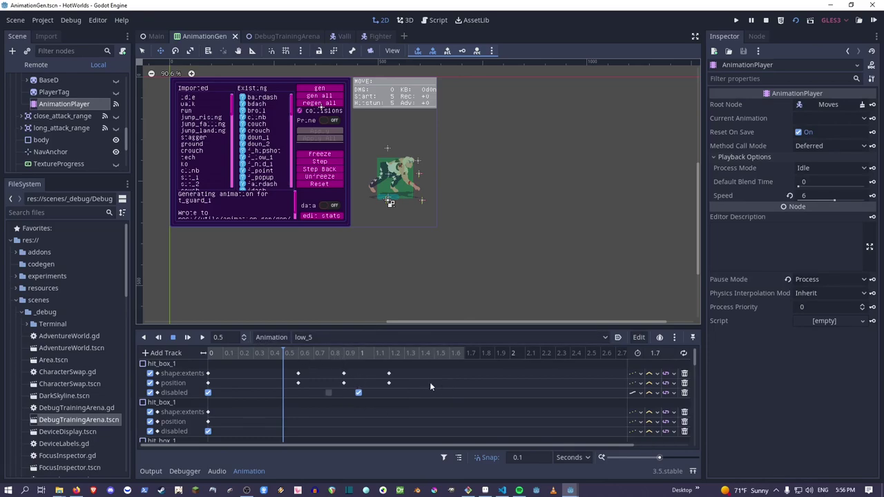
Shift the hit_box_1 and hrt_box_1 extents and position keys from 0.6 s onward so they start at 0.8 s.
click(327, 354)
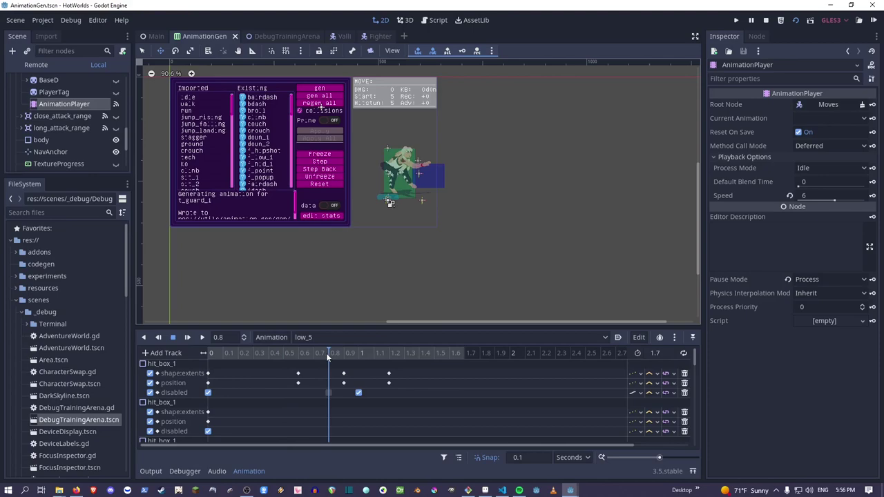
drag(414, 327, 349, 90)
scroll(349, 89, down, 4)
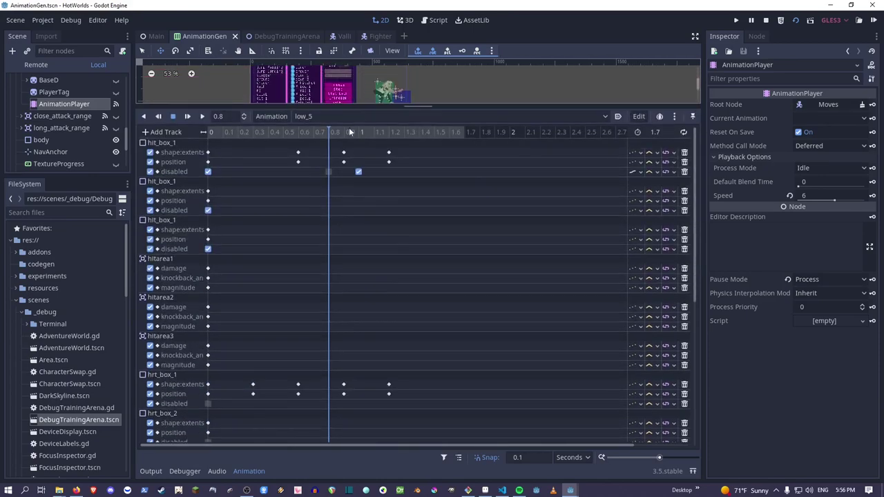
mouse_move(297, 133)
mouse_down()
mouse_move(287, 131)
mouse_move(295, 137)
mouse_up()
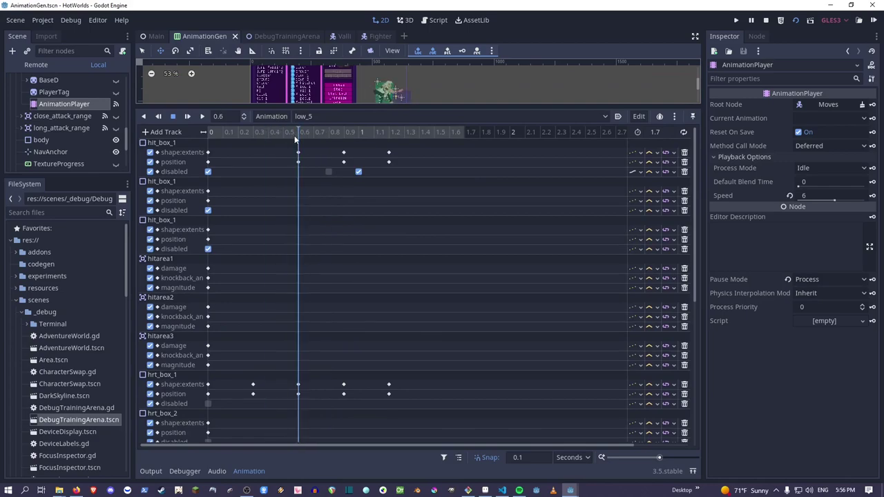
drag(427, 406, 293, 336)
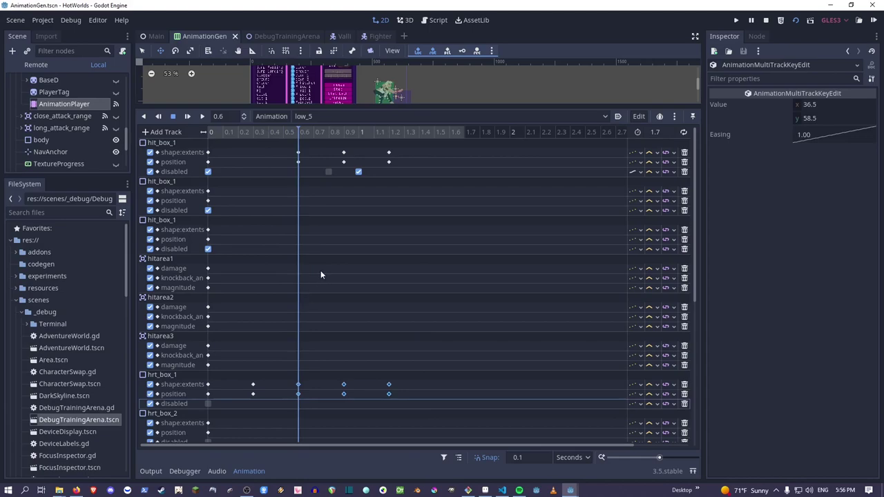
shift+drag(409, 163, 332, 153)
scroll(380, 337, down, 5)
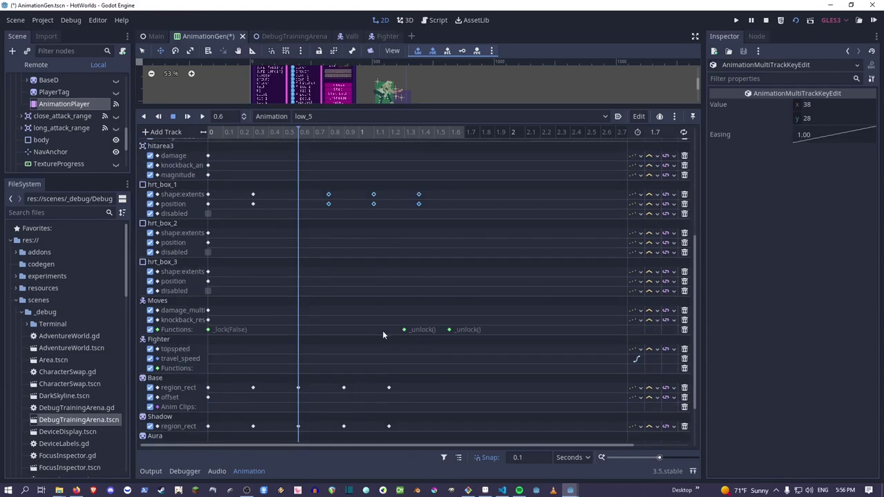
Shift the Base, Shadow and Aura region_rect keys from 0.6 s onward so they start at 0.8 s, and check the tracks.
scroll(379, 336, down, 3)
drag(412, 407, 315, 324)
scroll(354, 345, up, 5)
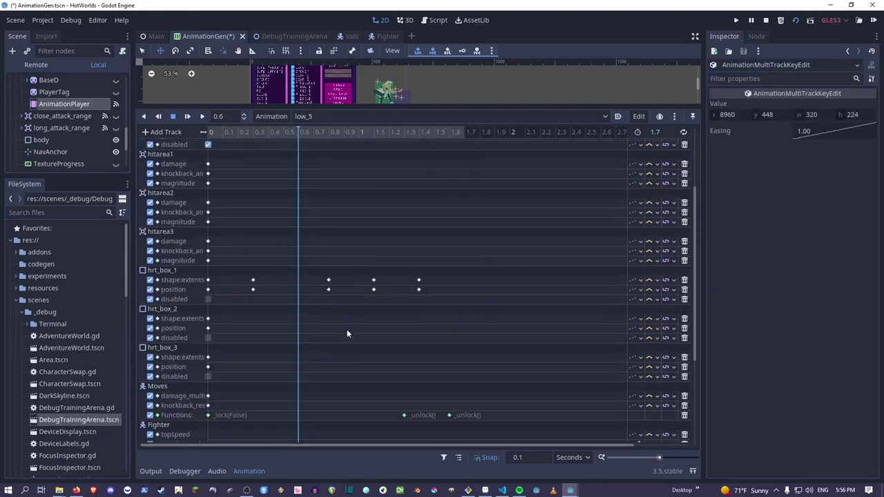
scroll(353, 344, down, 3)
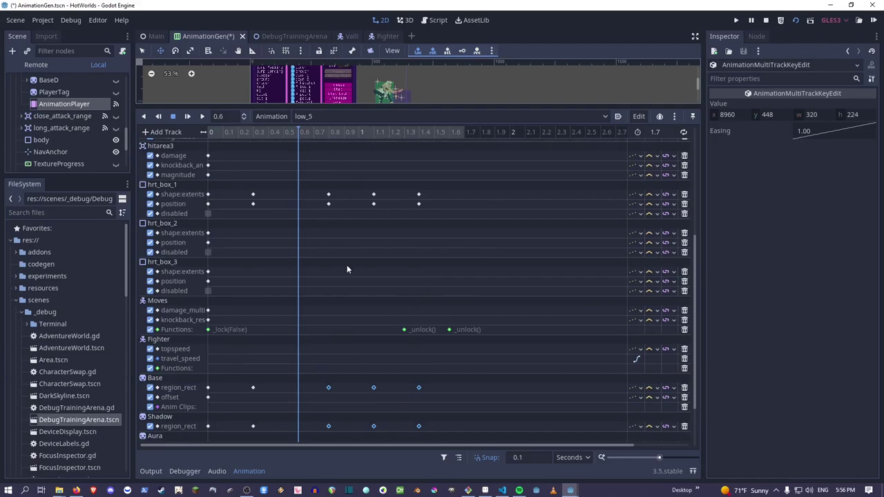
scroll(342, 401, down, 2)
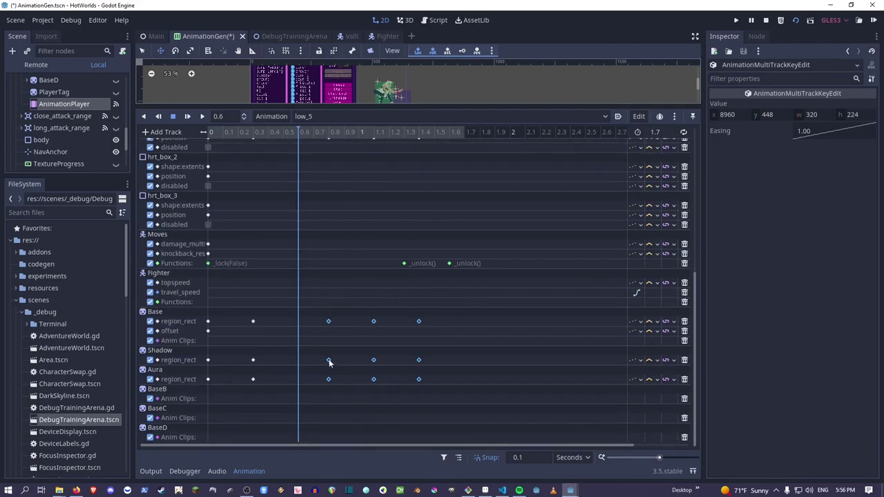
scroll(354, 233, up, 6)
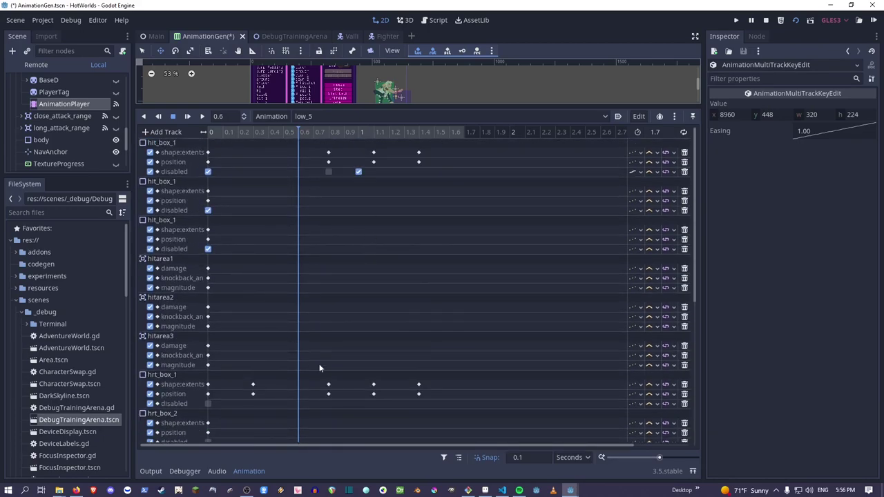
scroll(380, 379, down, 3)
scroll(354, 380, down, 3)
scroll(354, 380, up, 6)
Enlarge the viewport, play low_5 from its start, and examine the retimed poses up to the keys at 1.4 s.
click(252, 133)
scroll(316, 277, down, 5)
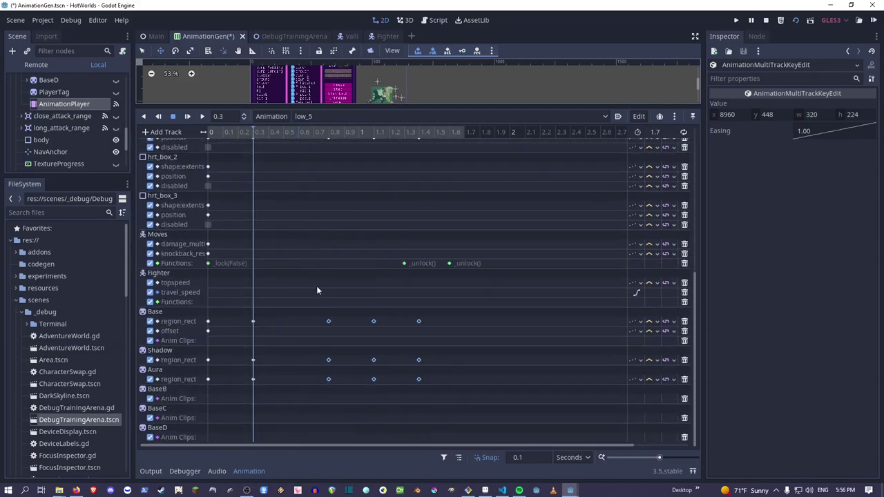
drag(387, 107, 387, 145)
click(230, 172)
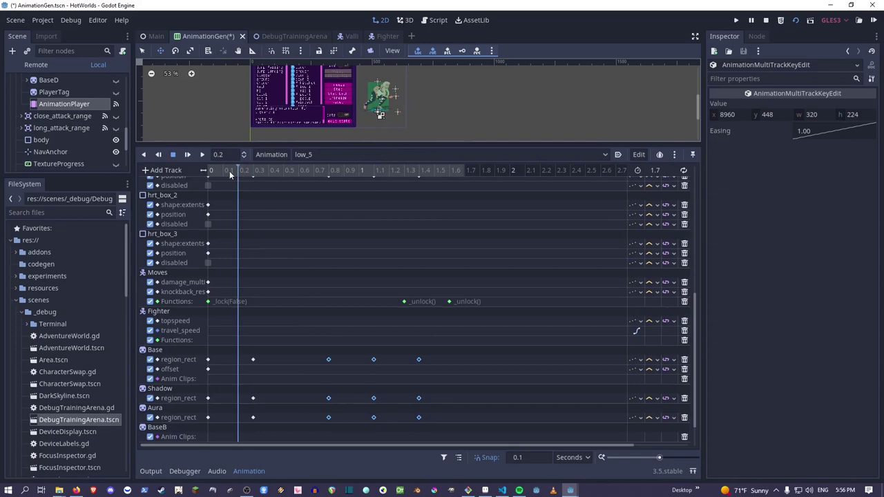
drag(230, 174, 209, 205)
click(187, 154)
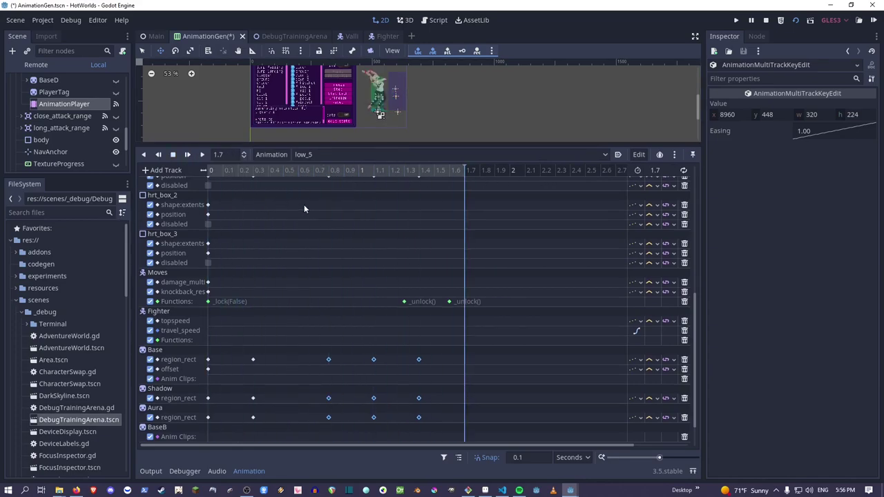
scroll(373, 258, up, 10)
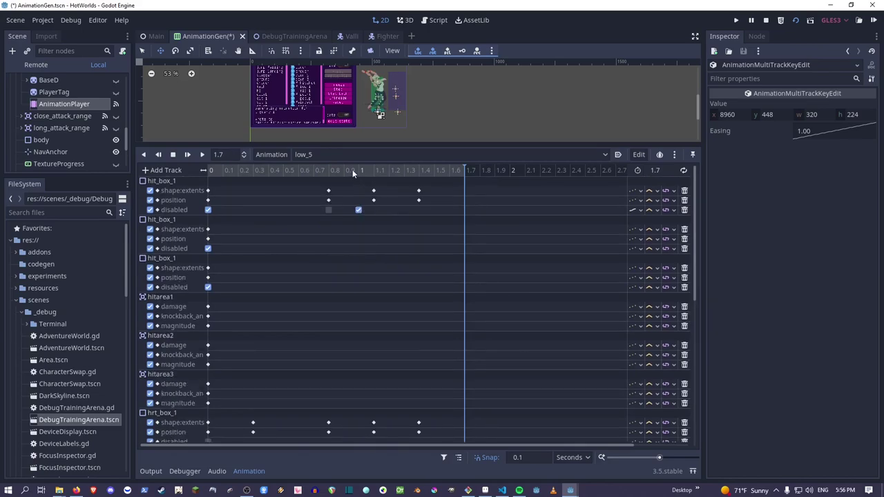
drag(352, 169, 421, 188)
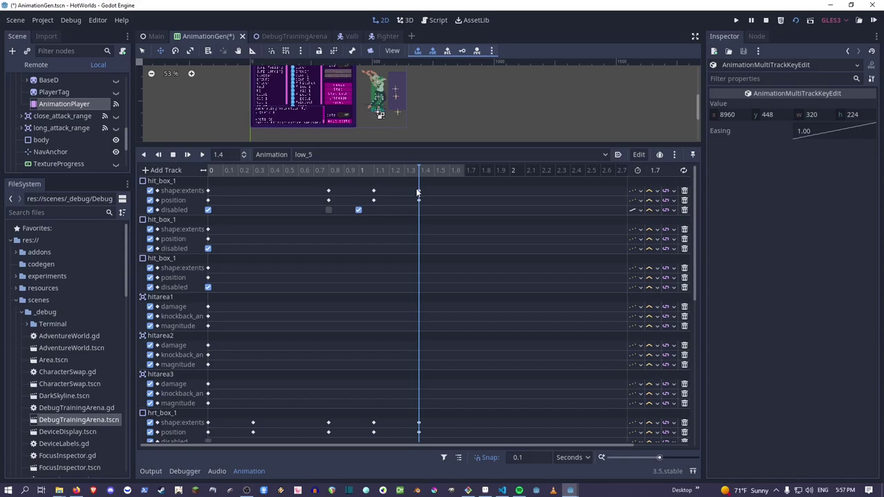
Compare the low_5 poses and hitbox between 1.2 s and 1.5 s on the timeline.
key(ctrl+Right)
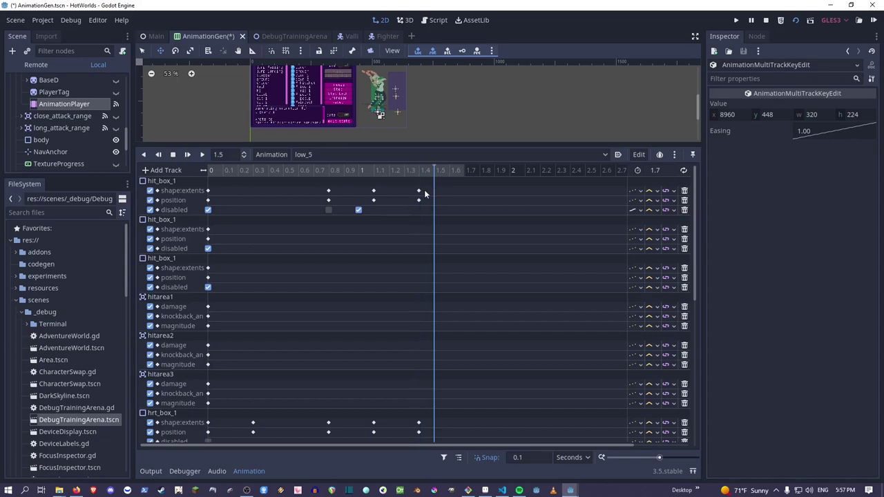
key(ctrl+Left)
key(ctrl+Right)
key(Left)
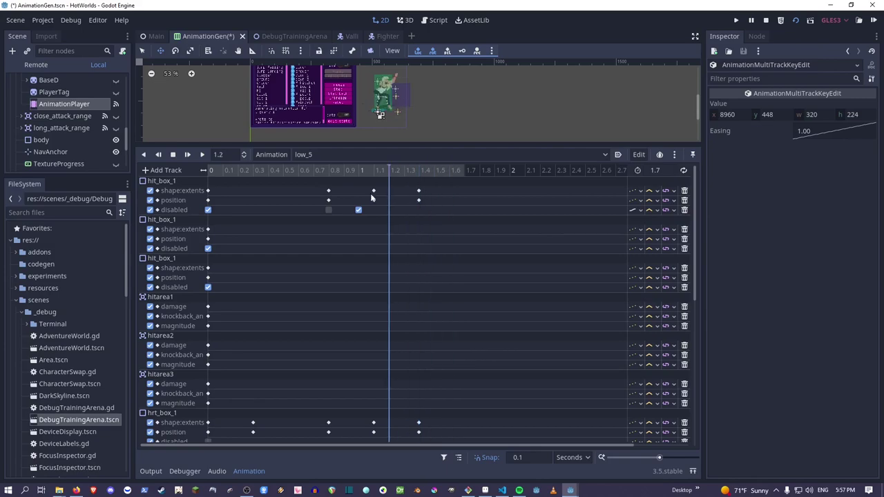
key(Right)
key(Left)
key(Right)
mouse_move(426, 207)
mouse_down()
mouse_move(374, 199)
mouse_move(414, 201)
mouse_up()
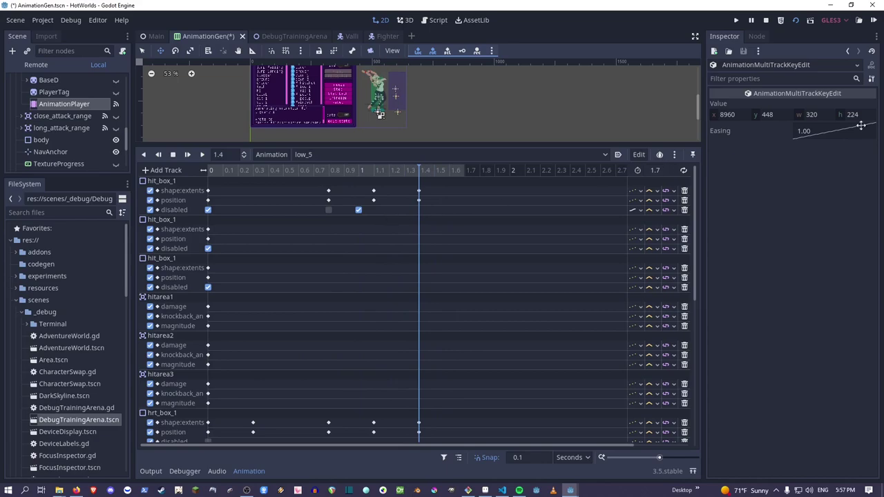
In the game's move stats, set low_5's active frames to 7 and recovery frames to 10.
drag(883, 105, 629, 104)
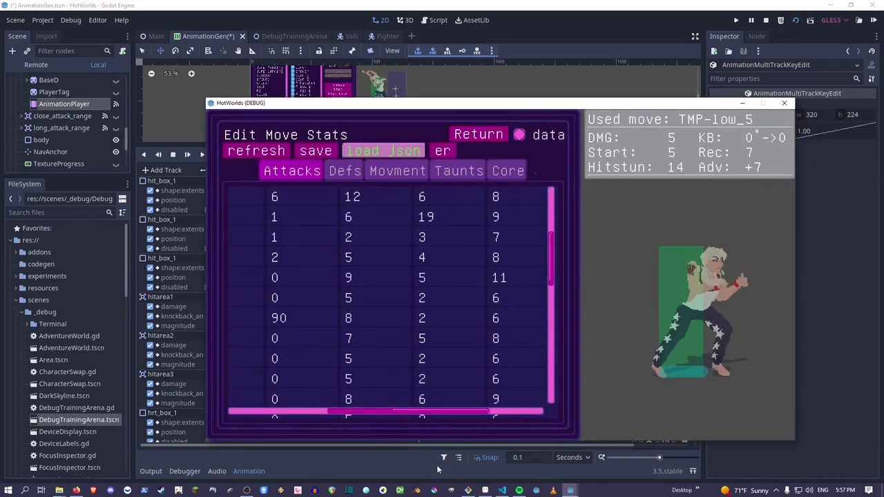
mouse_move(430, 409)
mouse_down()
mouse_move(333, 411)
mouse_move(433, 415)
mouse_up()
click(256, 320)
click(419, 322)
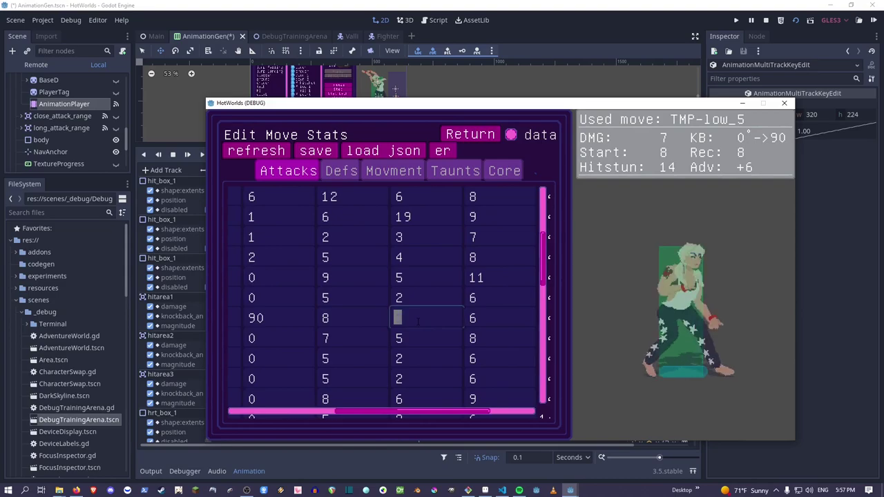
text(7)
drag(422, 412, 467, 414)
click(410, 316)
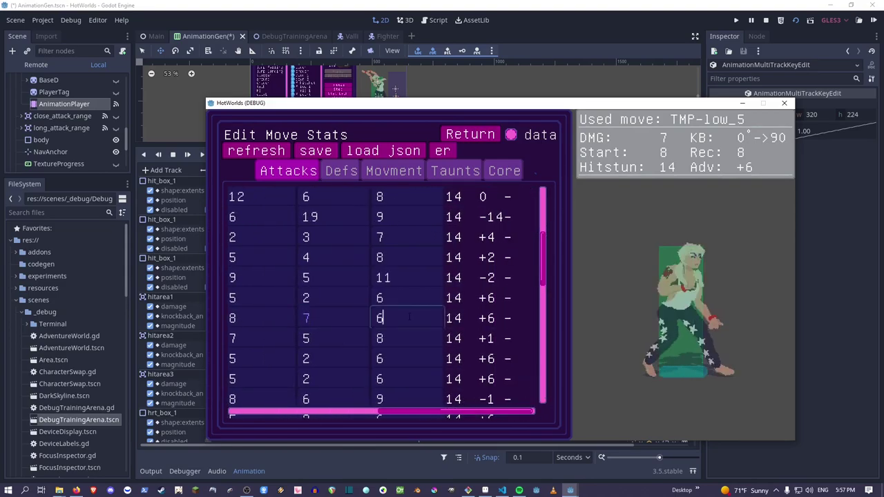
text(10)
Save the move stats, load the JSON, and play low_5 to test the new values.
click(326, 154)
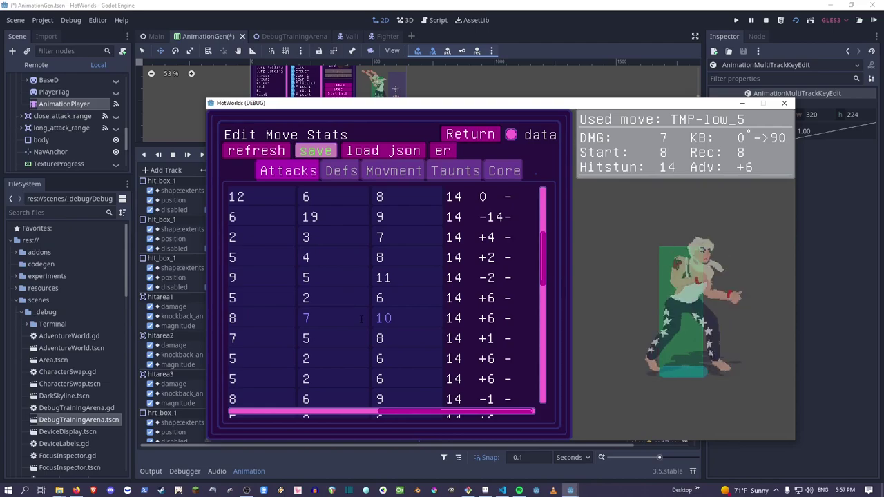
click(366, 152)
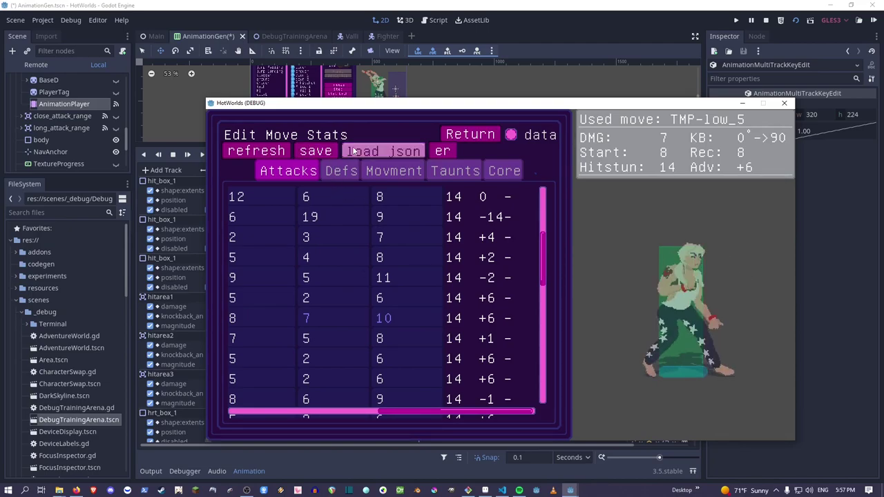
drag(413, 416, 260, 417)
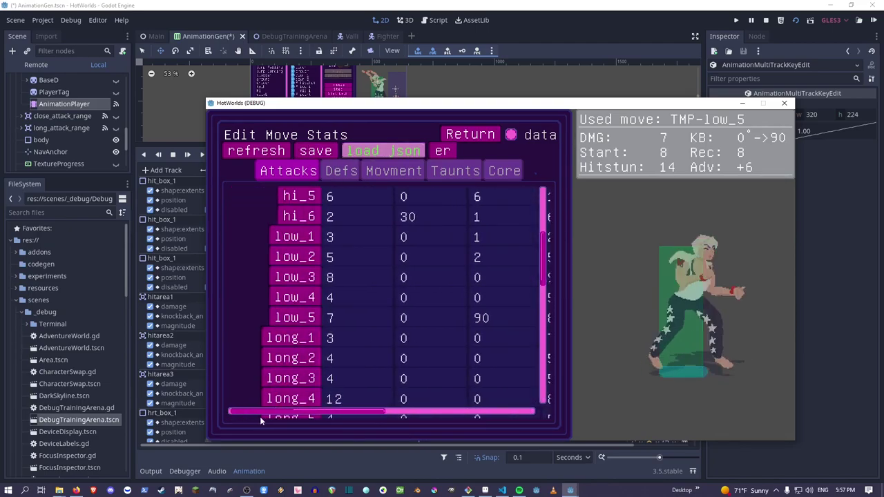
click(296, 313)
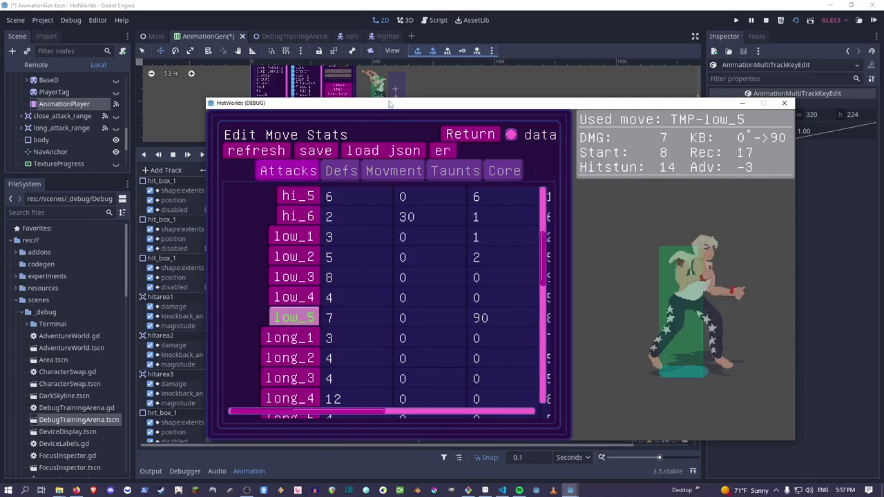
drag(391, 103, 883, 113)
Check low_5's updated tracks in the animation editor, scrub back to 0.6 s, and save the scene.
drag(435, 169, 395, 172)
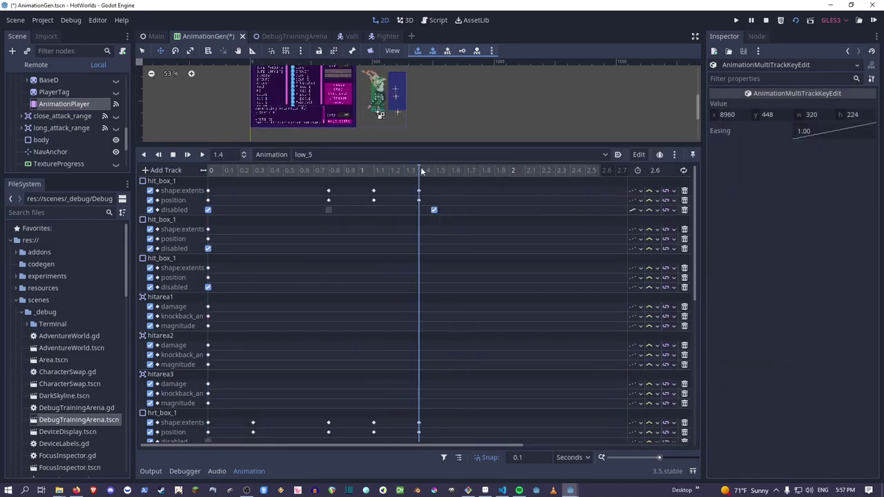
drag(421, 172, 300, 215)
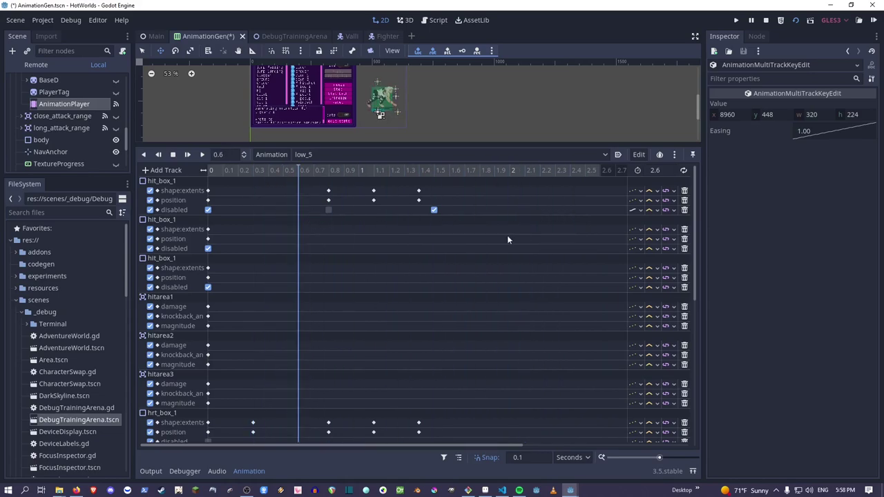
scroll(499, 243, down, 9)
scroll(491, 254, up, 5)
key(ctrl+s)
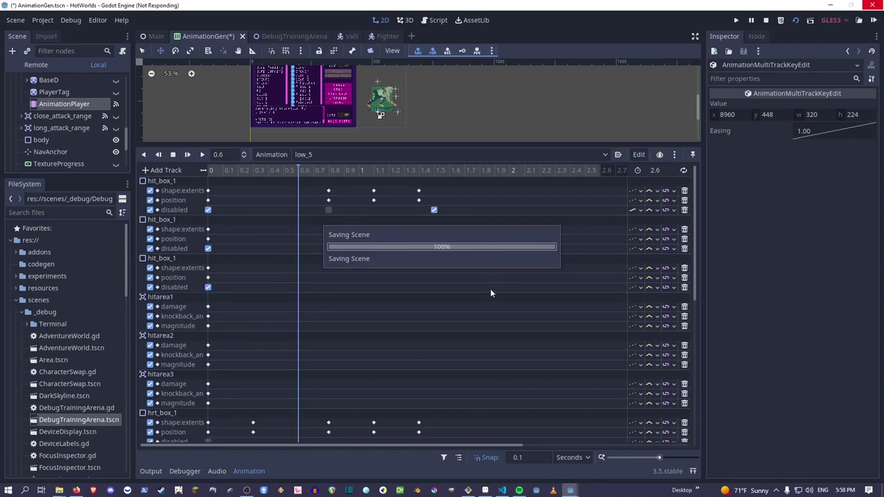
Delete the two extra _unlock() keys near 1.3 s and 1.6 s from the Moves function track, and save the scene.
scroll(491, 294, down, 5)
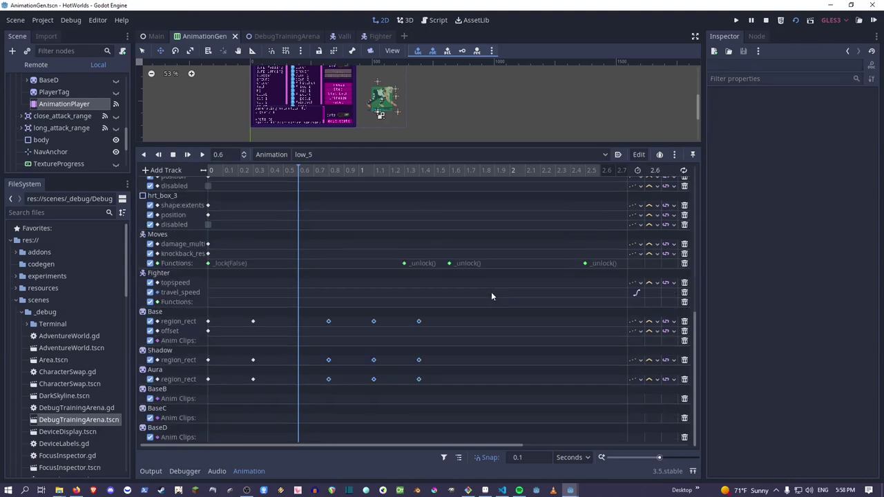
drag(376, 225, 512, 288)
key(Delete)
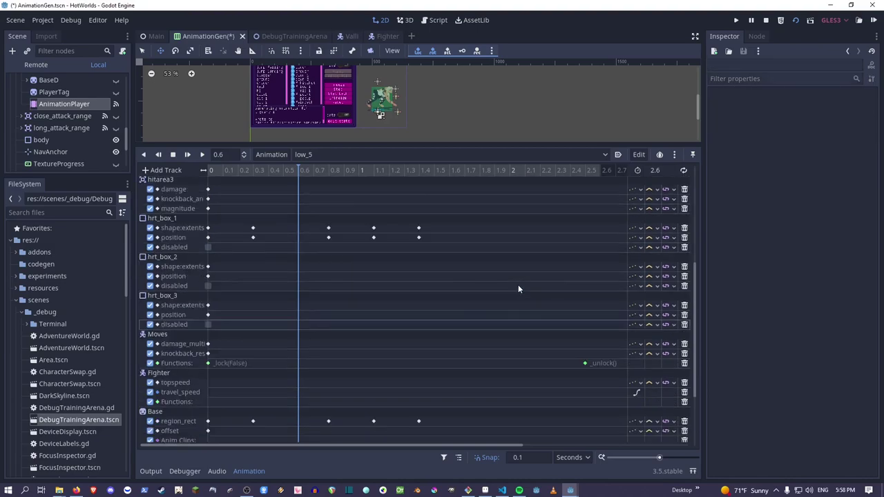
key(ctrl+s)
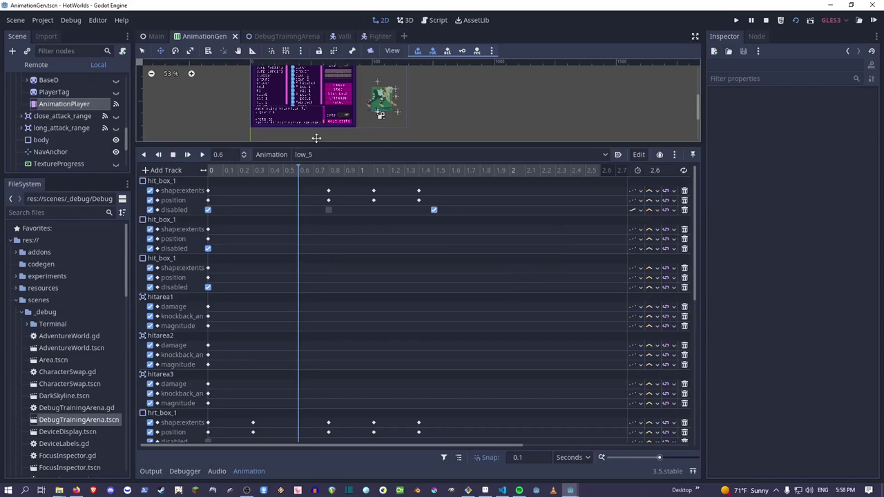
Return to the game's animation generator, turn on Prime, and apply the existing low_5 animation.
drag(316, 144, 359, 164)
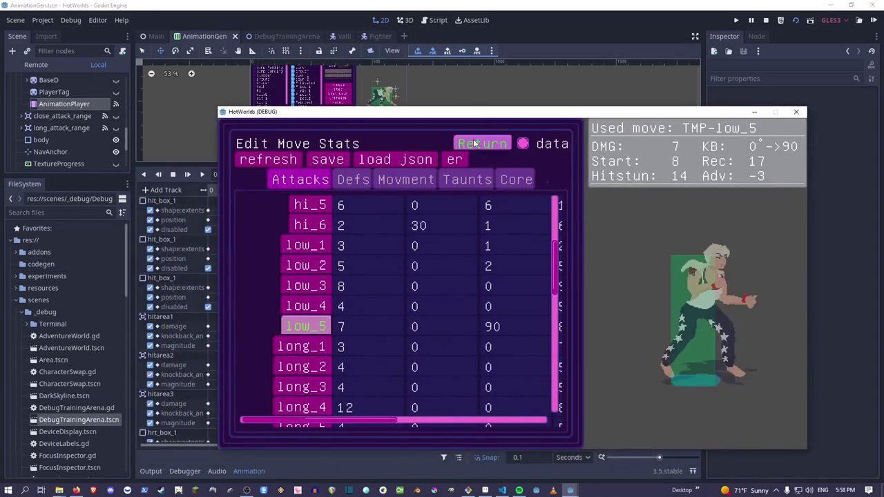
click(477, 142)
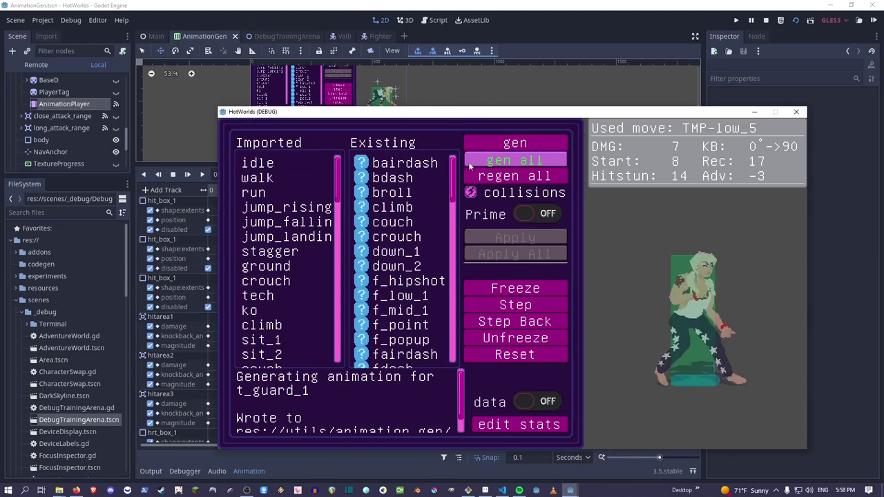
click(532, 214)
scroll(385, 258, down, 10)
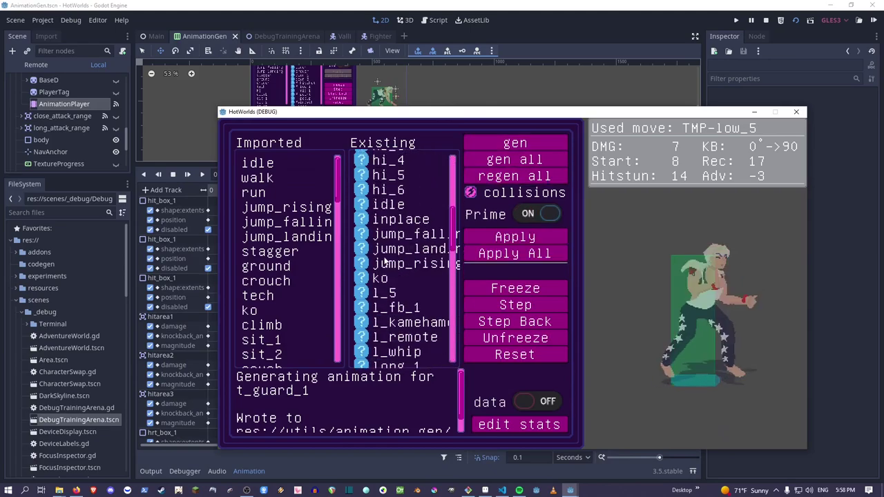
scroll(385, 259, down, 4)
click(391, 265)
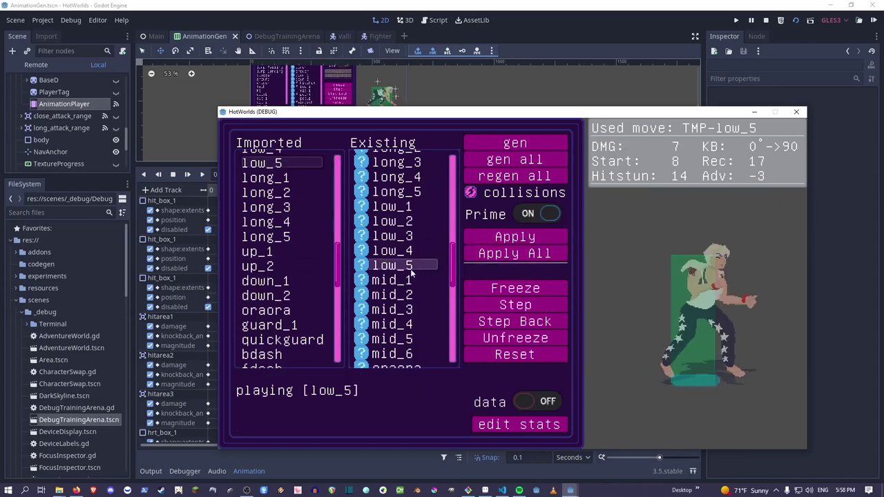
click(513, 238)
click(461, 334)
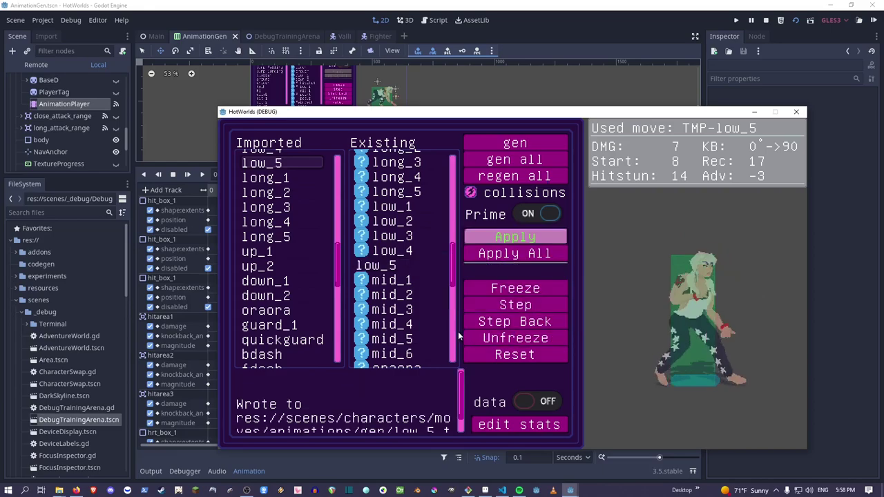
Switch to Visual Studio Code, close load_and_save_definition.todo, and open animation_auto_gen.TODO.
click(478, 428)
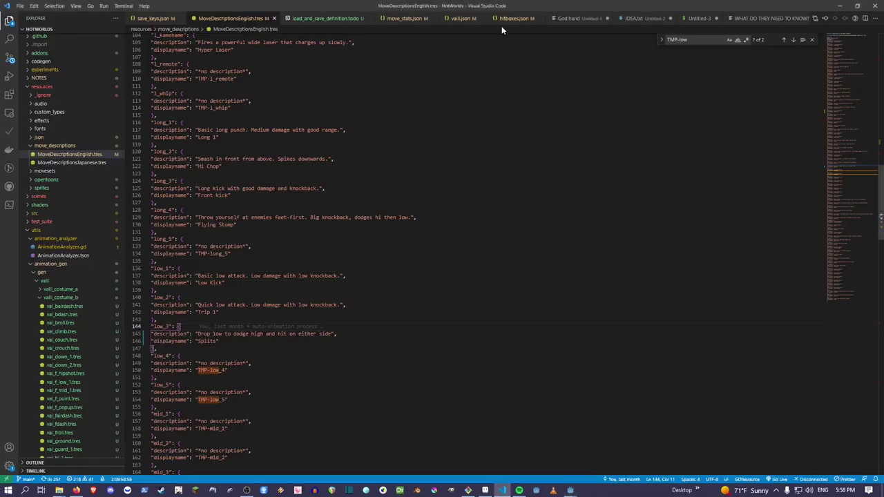
drag(502, 26, 568, 73)
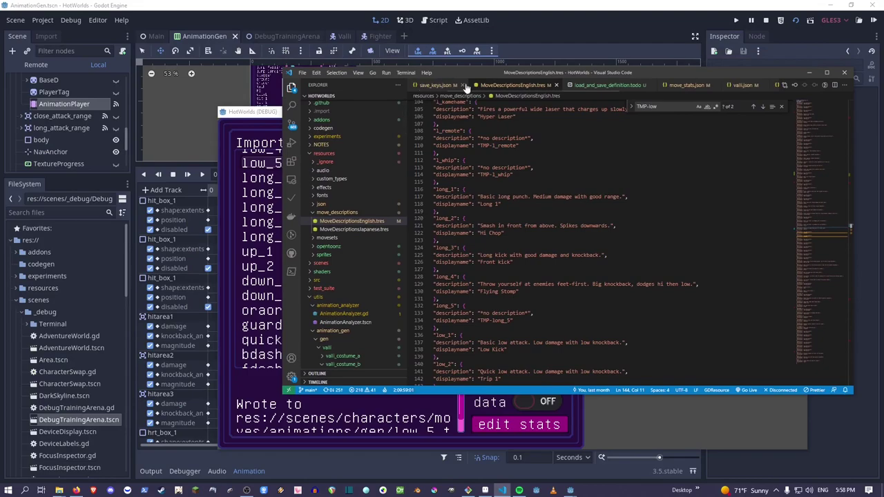
double_click(690, 70)
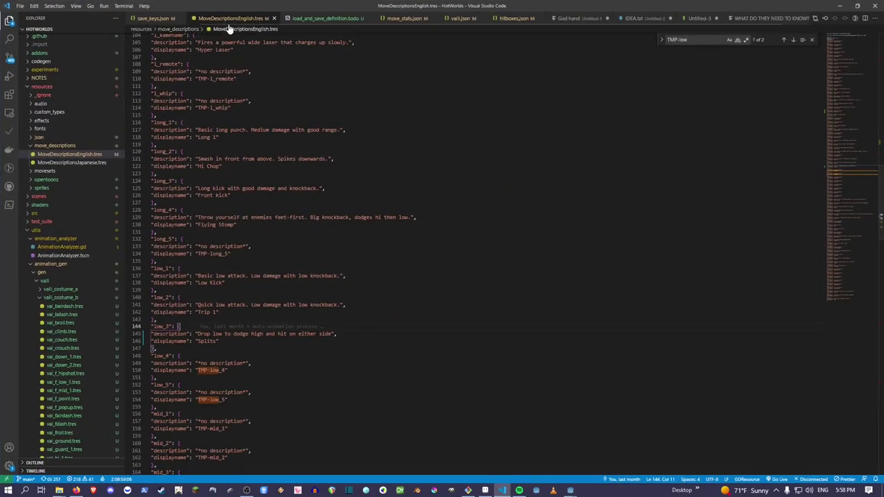
click(370, 19)
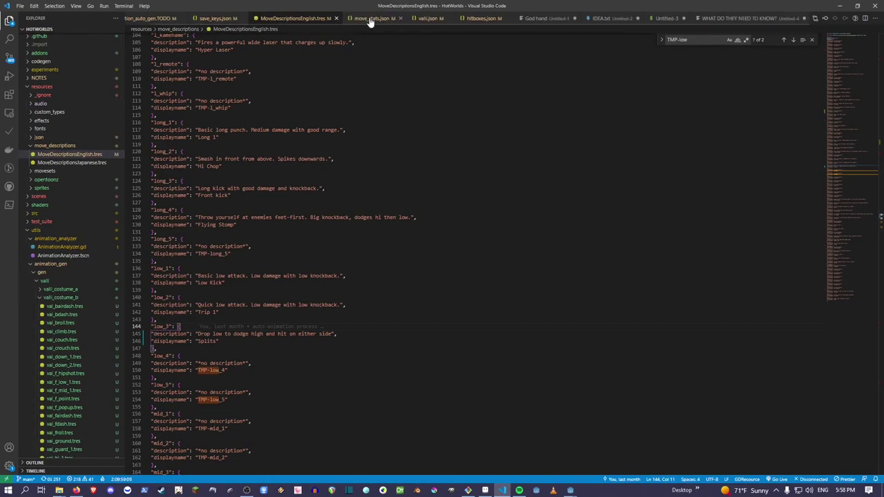
click(140, 21)
scroll(318, 188, up, 3)
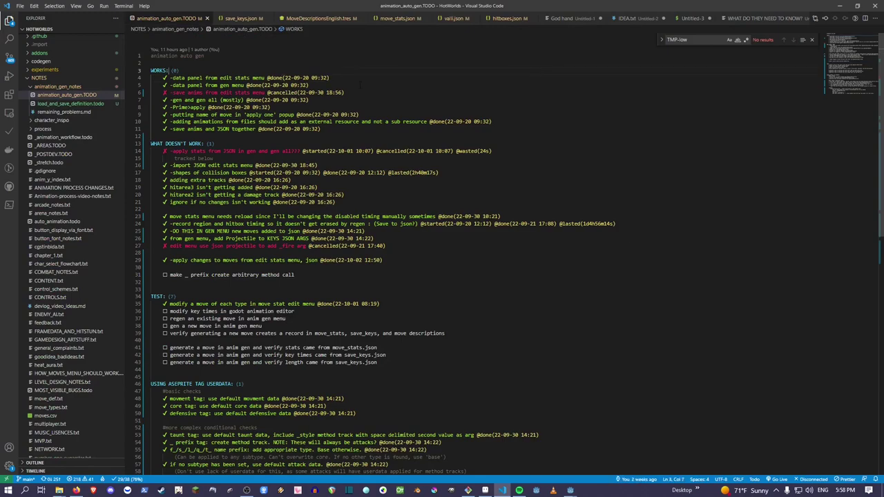
Add the to-do item "multiple unlock keys in method track" below "make _ prefix create arbitrary method call".
drag(151, 71, 404, 216)
click(404, 217)
click(304, 136)
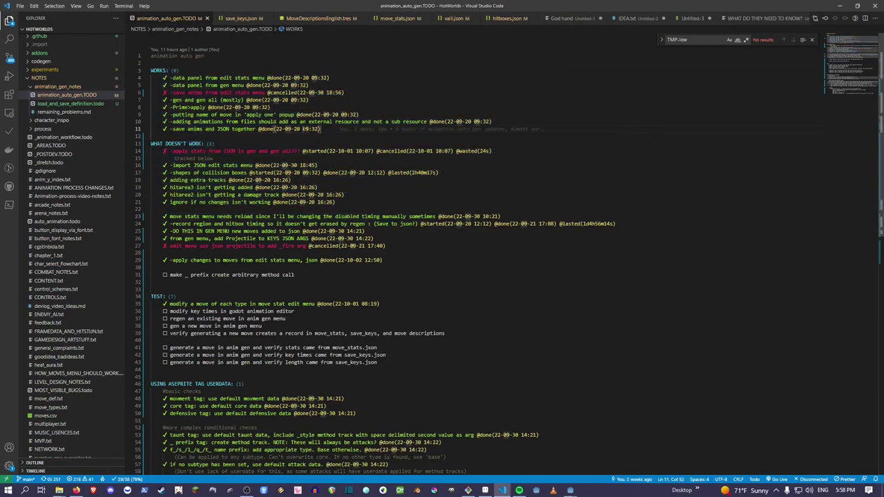
key(Down)
key(Down)
key(Down)
key(Down)
key(Down)
key(Down)
key(Down)
key(Down)
key(Down)
key(Down)
key(Down)
key(Down)
key(Down)
key(Down)
key(Down)
key(Down)
key(Down)
key(Down)
key(Down)
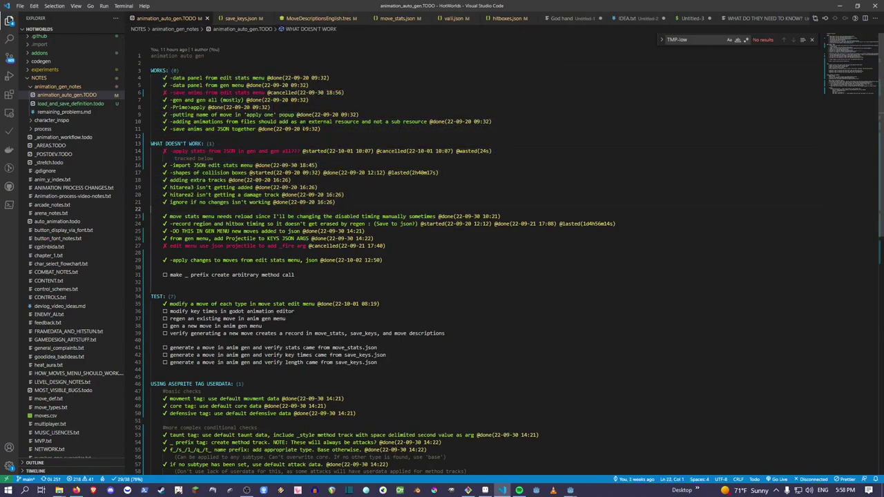
key(End)
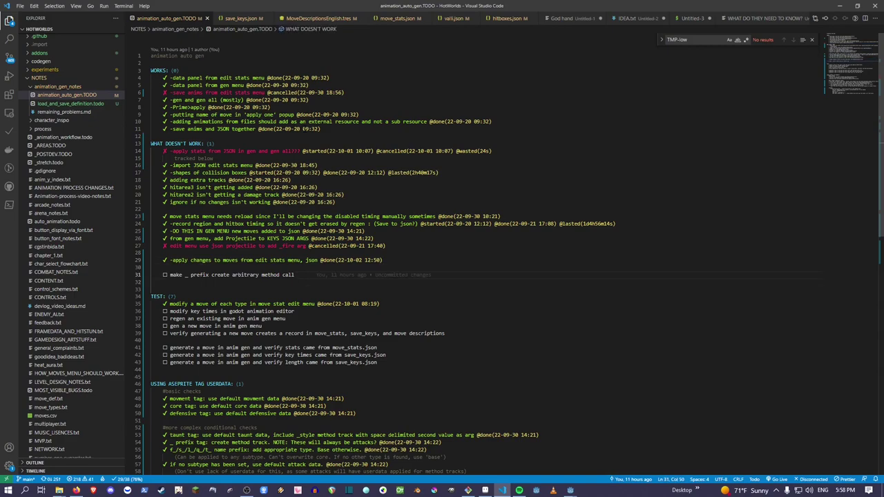
key(Return)
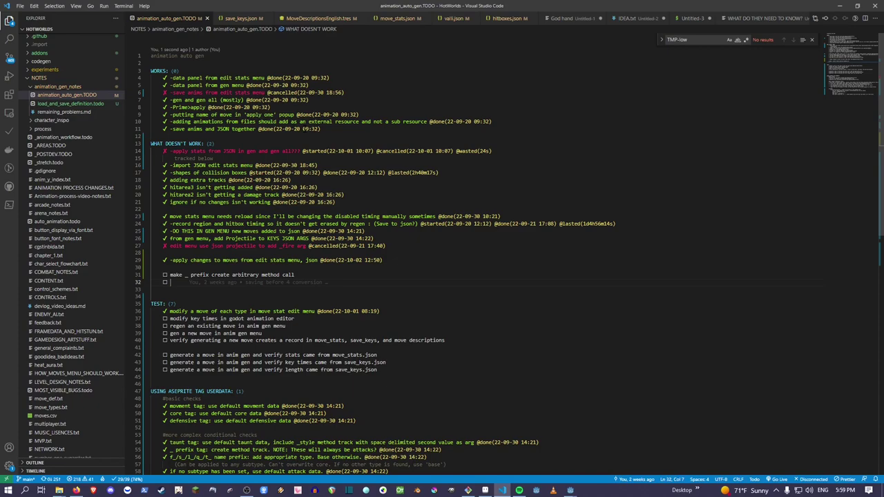
text(multiple )
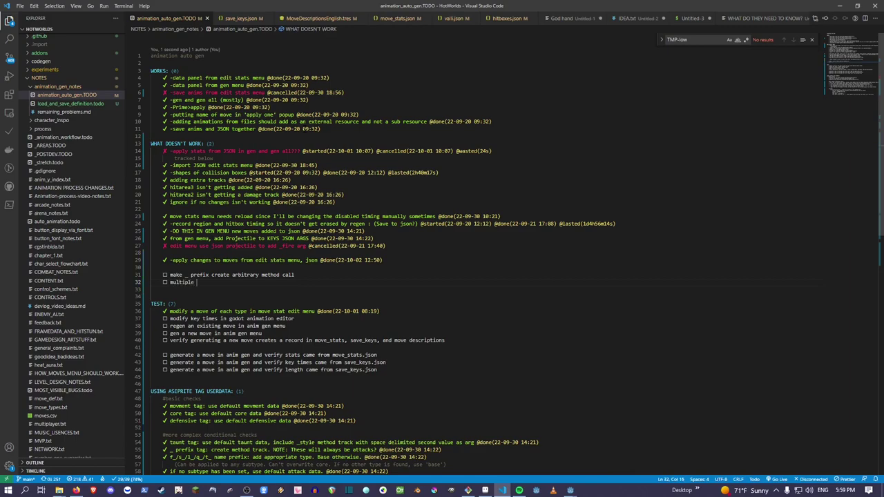
text(uniock keys in method trac)
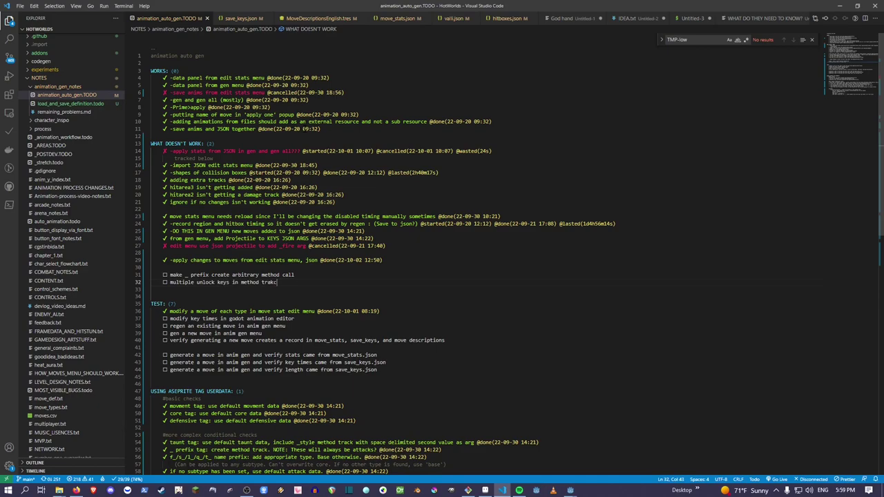
text(k)
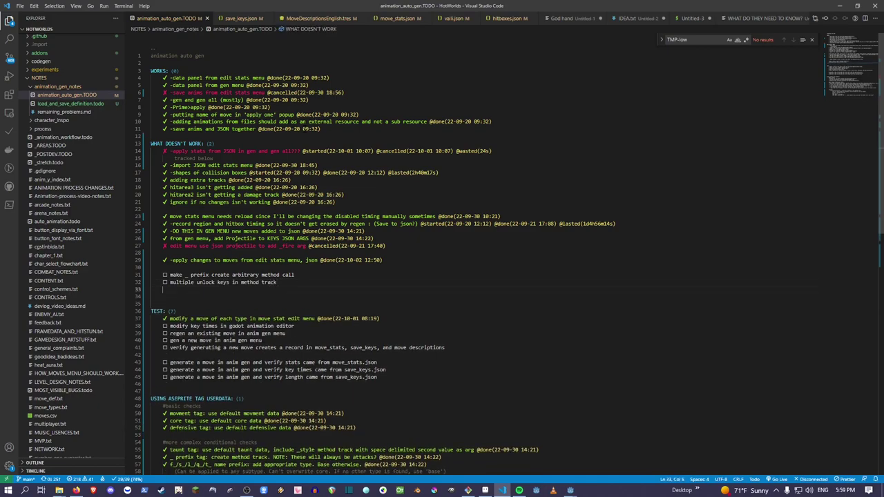
Add the to-do item "apply warning for single move doesn't show name of move" below the multiple unlock keys item.
key(Return)
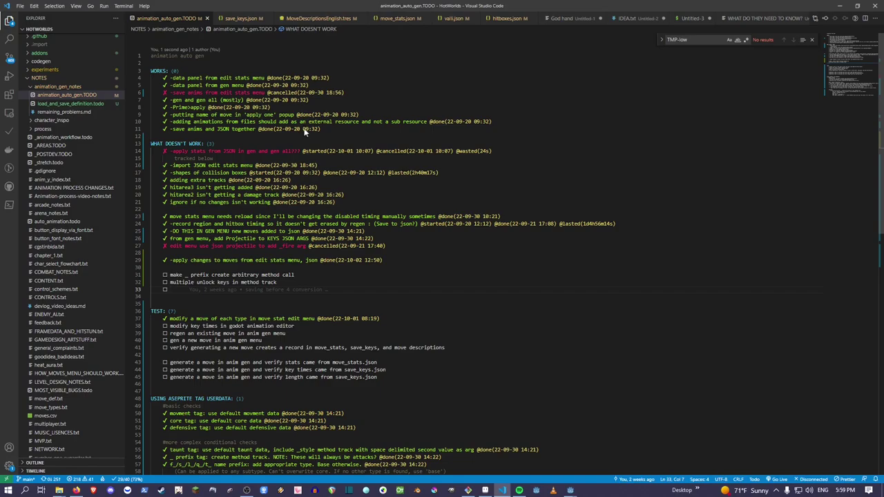
key(alt+Tab)
key(alt+Tab)
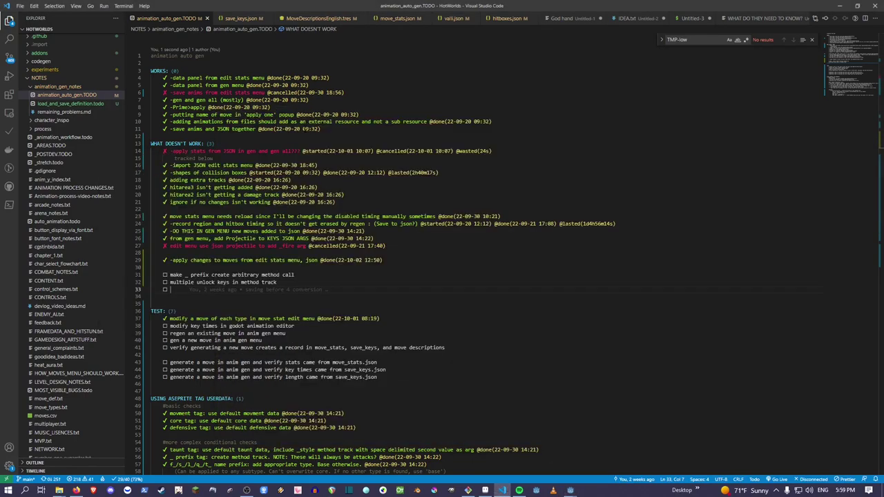
text(apply warning)
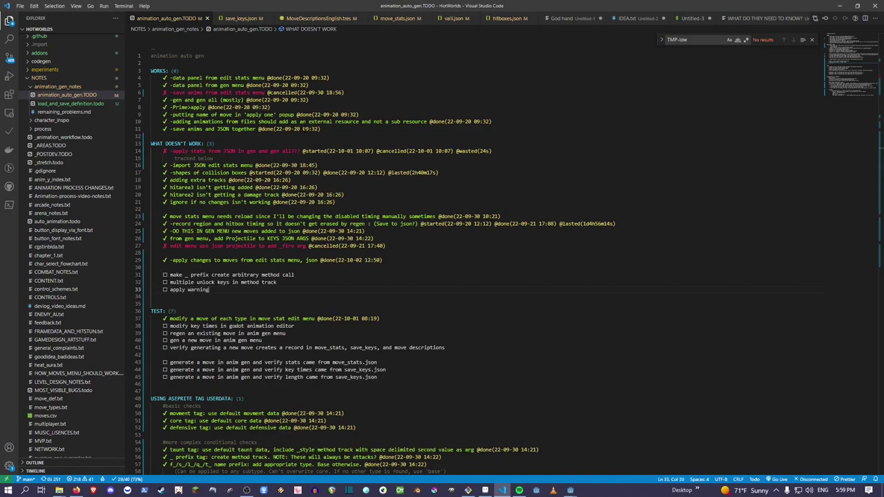
text( for single move doesn't show name of move)
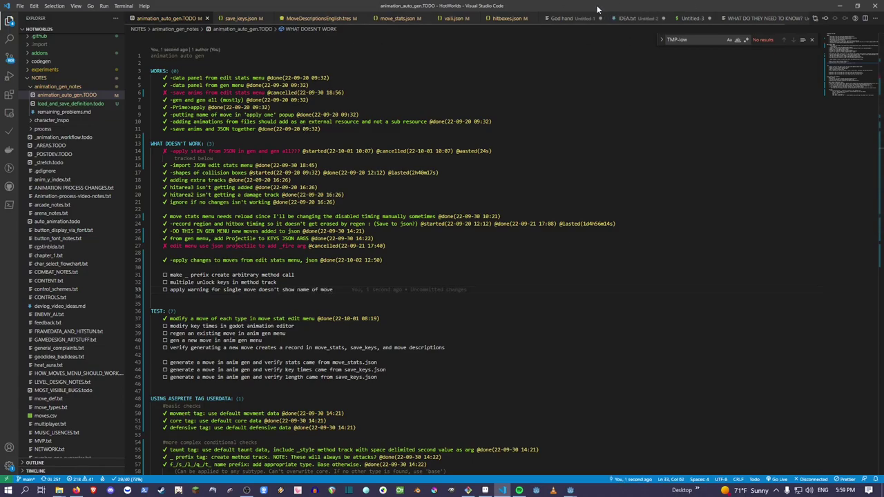
Switch to the running game's animation generator, open the Apply confirmation for low_5 to check its wording, and dismiss it.
key(alt+Tab)
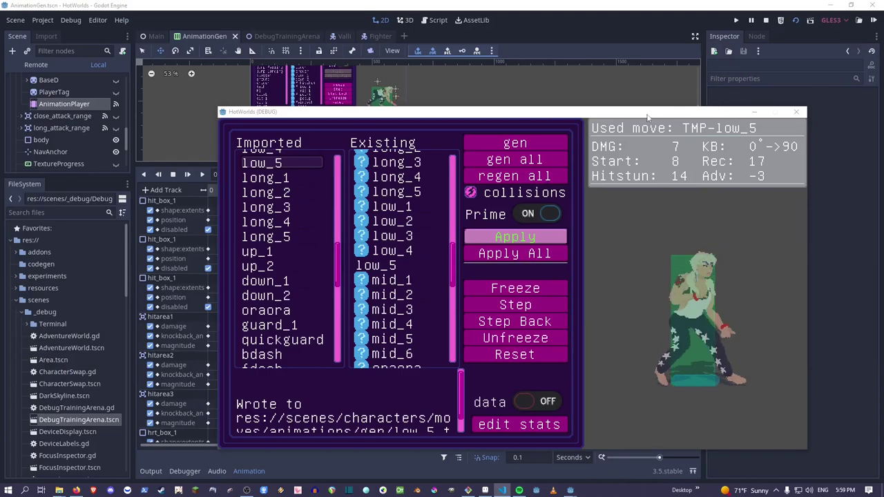
drag(648, 118, 579, 100)
click(453, 221)
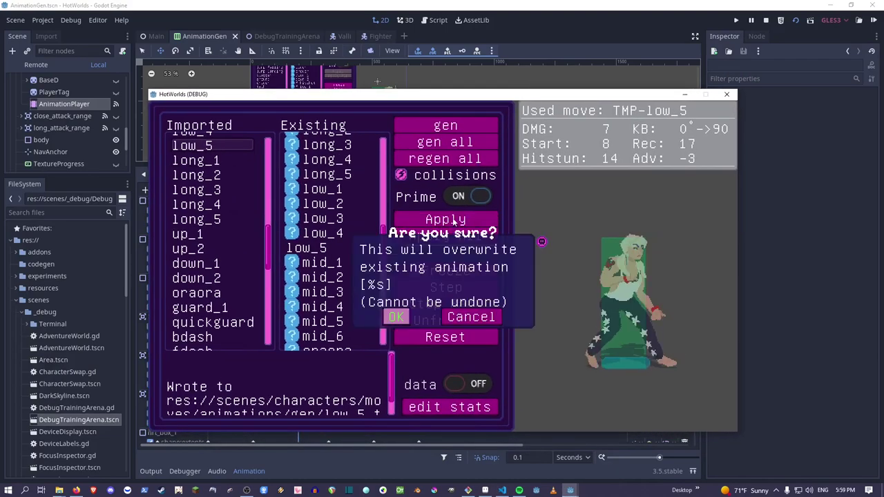
click(540, 245)
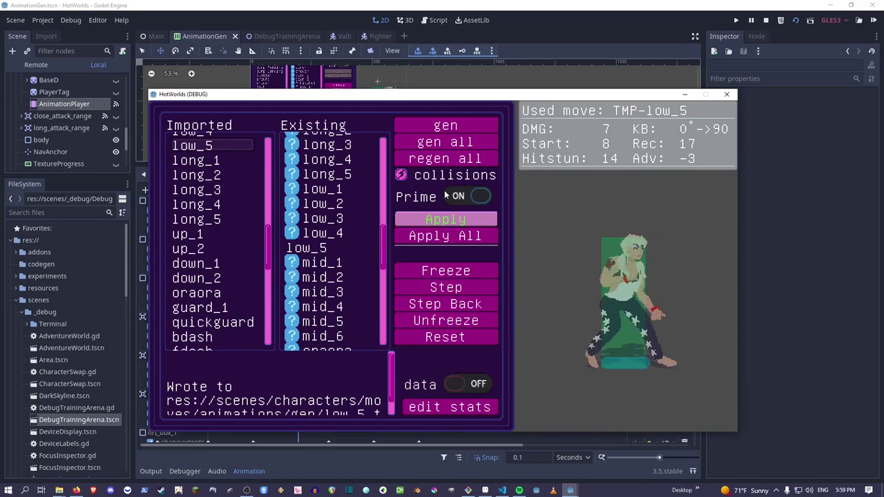
Open and run the DebugTrainingArena scene, and try the fighter's attacks, including TMP-low_5, against the opponents.
drag(435, 94, 883, 103)
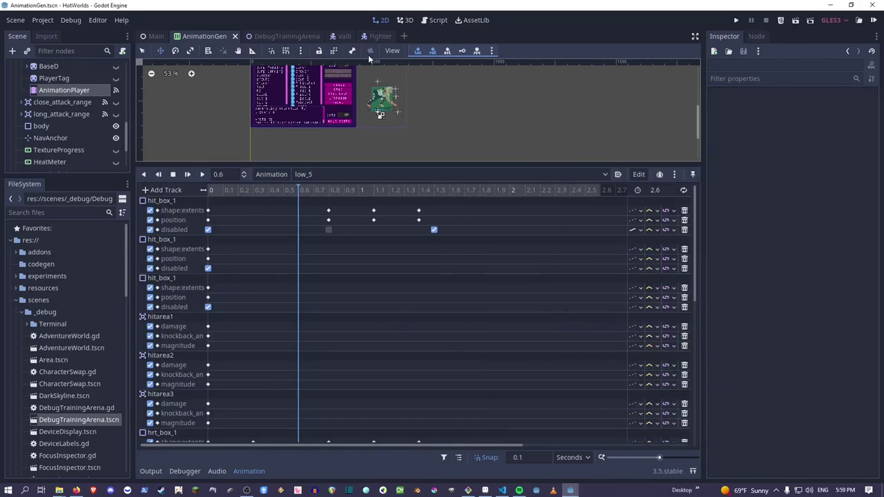
click(281, 36)
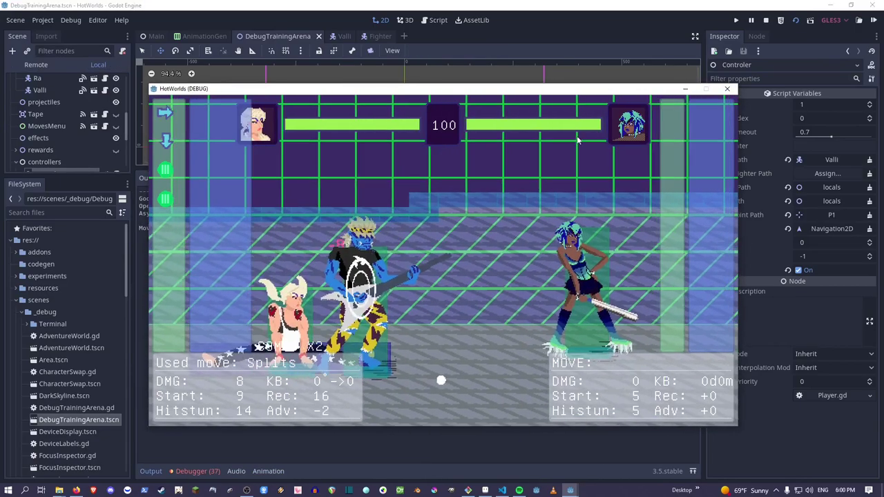
key(k)
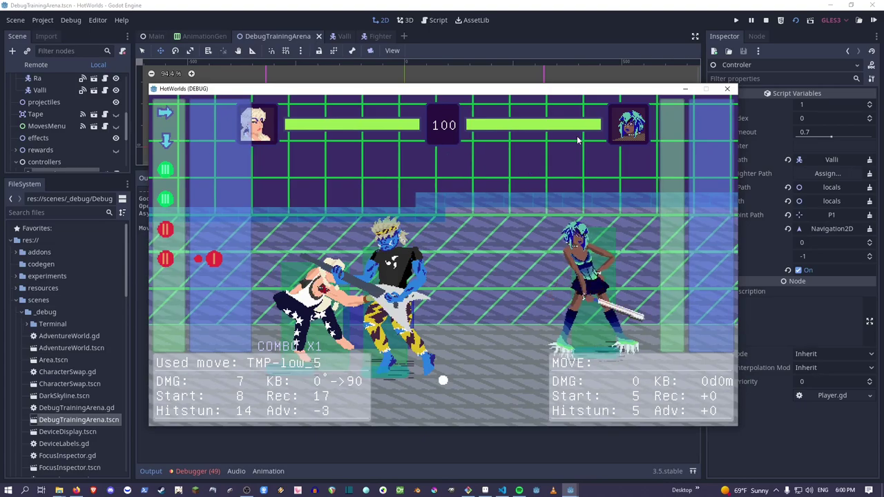
key(s)
key(a)
key(j)
key(a)
key(a)
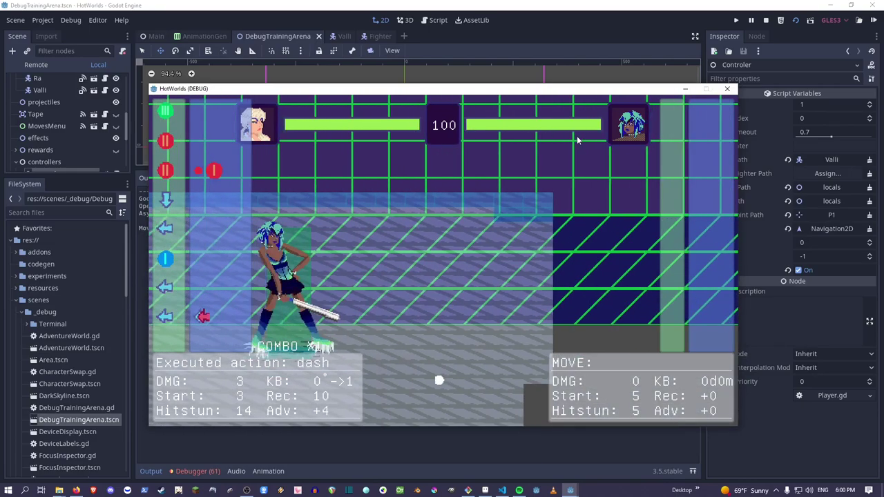
Dash the fighter back and forth across the training arena to check its movement.
key(d)
key(d)
key(a)
key(a)
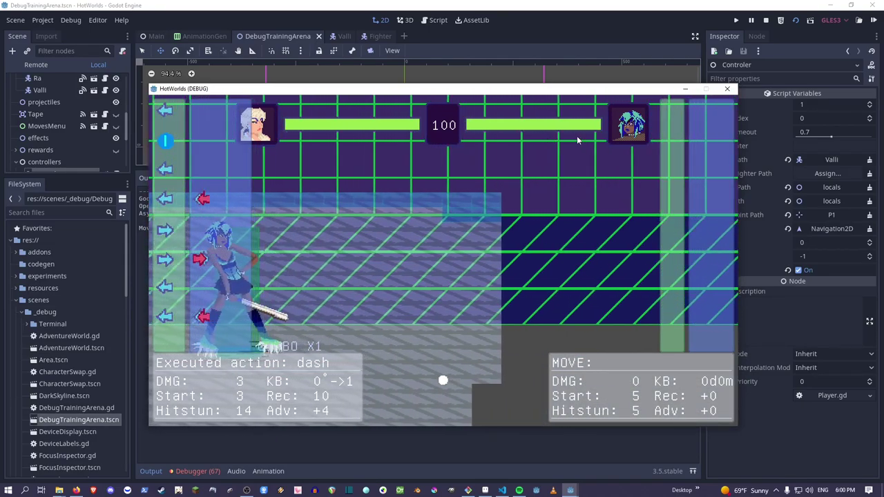
key(d)
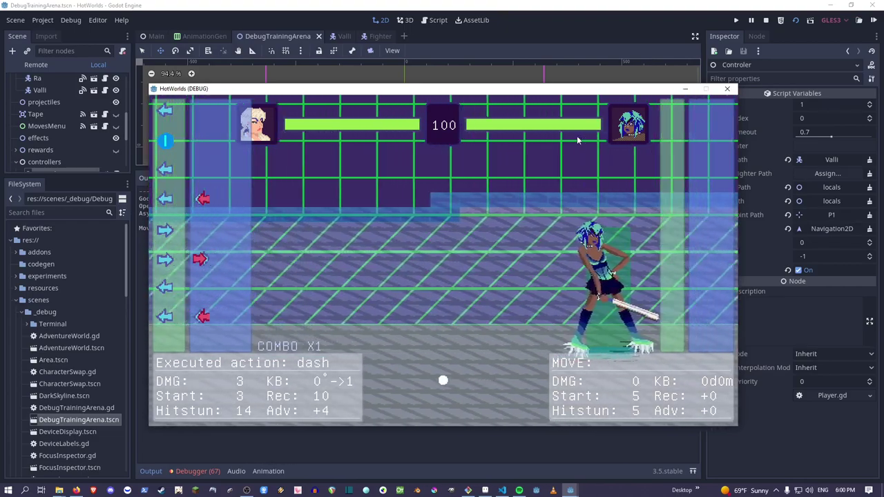
key(a)
key(a)
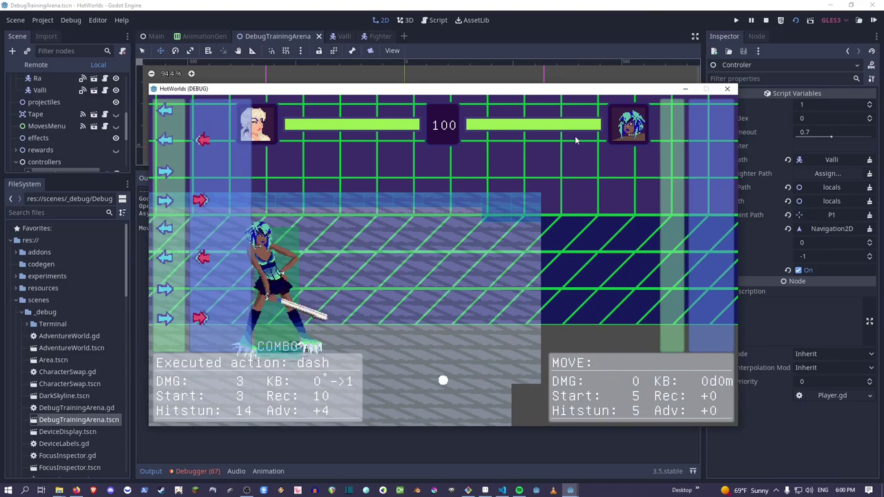
Turn on the game camera override in the 2D editor and reframe the running game around the fighters.
drag(369, 92, 712, 92)
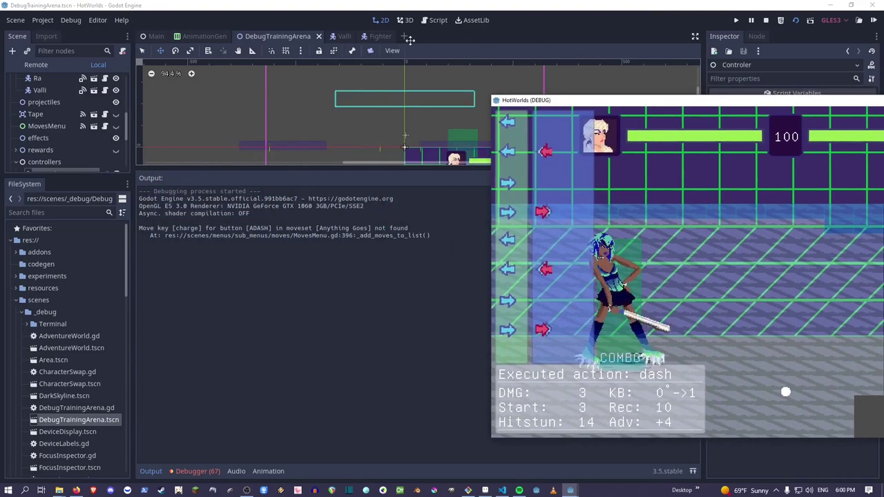
click(373, 54)
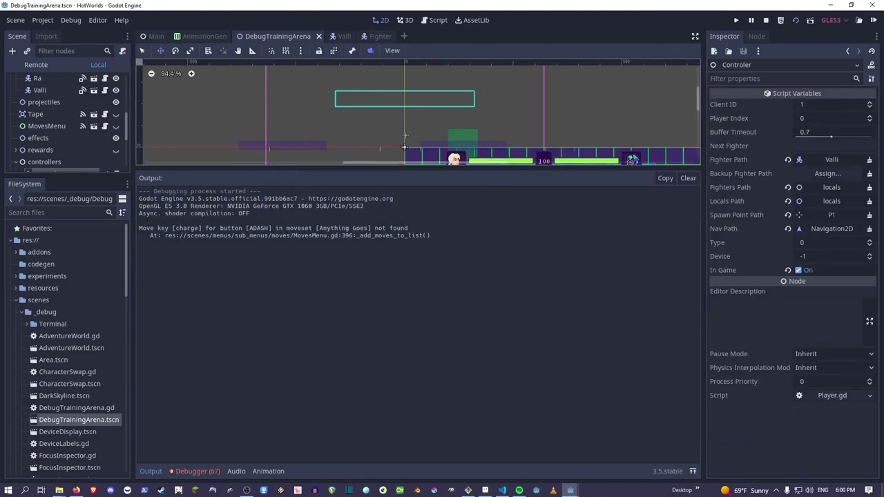
drag(883, 102, 613, 94)
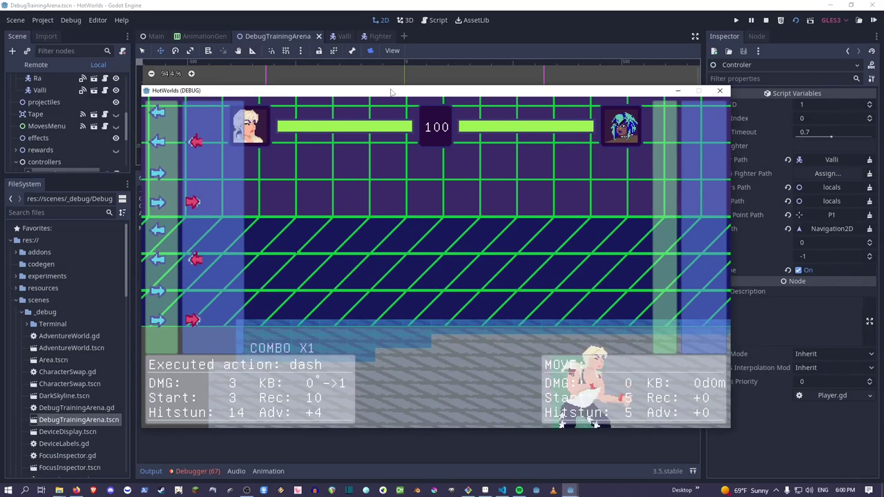
scroll(403, 81, down, 3)
drag(407, 91, 474, 189)
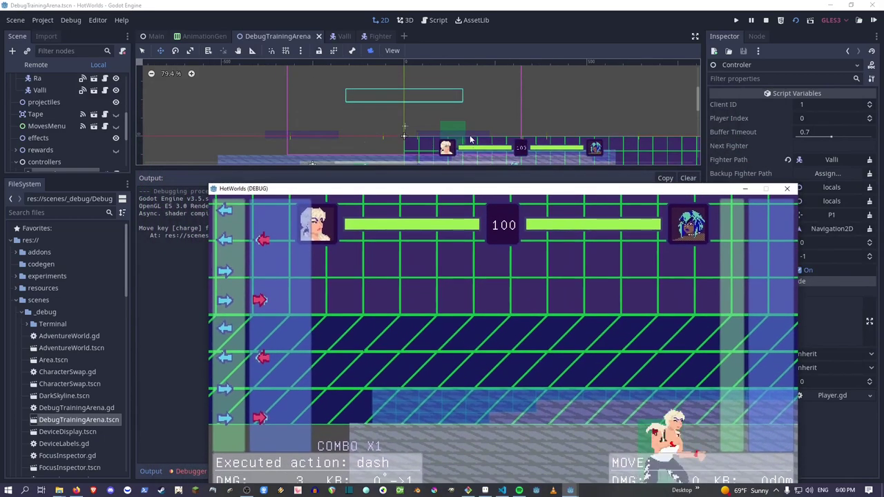
middle_drag(466, 135, 367, 88)
key(alt+Tab)
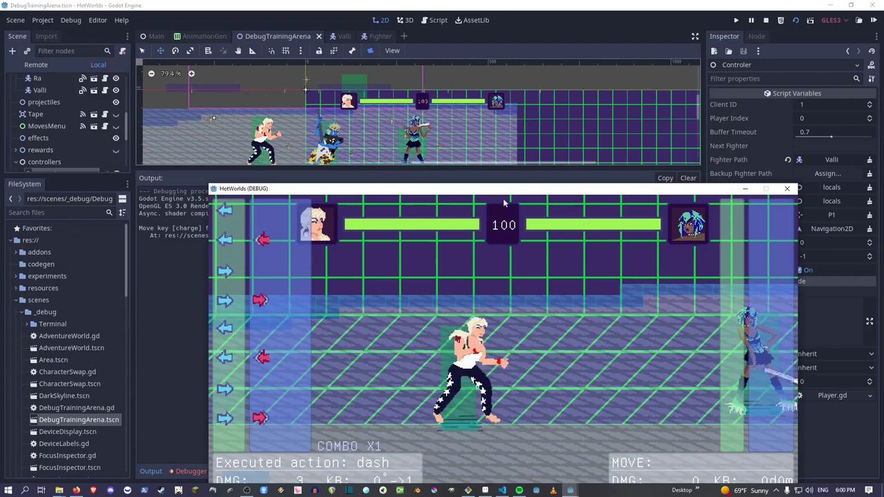
Enlarge the 2D viewport by shrinking the output area, and zoom out to frame the whole arena.
drag(537, 192, 739, 117)
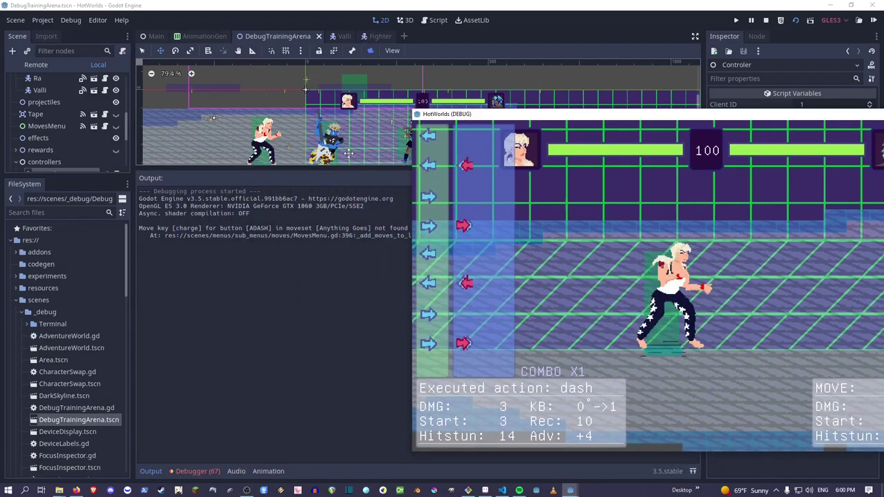
drag(349, 176, 349, 318)
scroll(403, 192, down, 5)
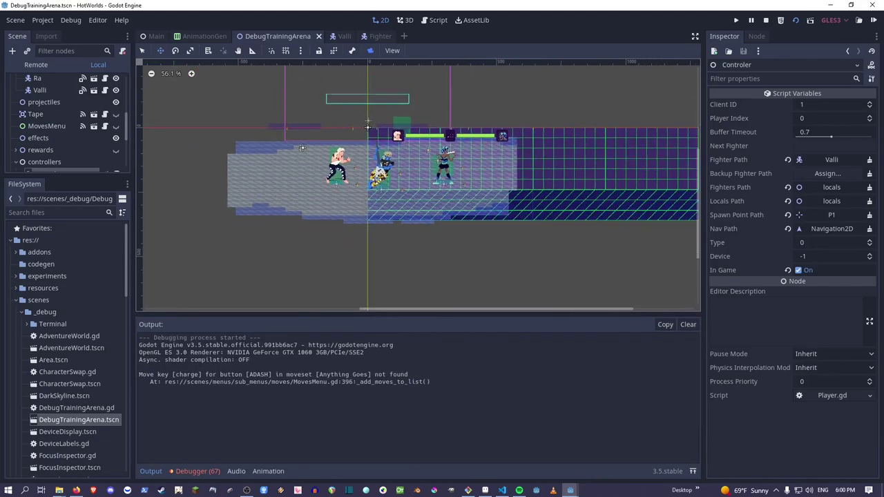
Dash the fighter to both ends of the arena in the running game under the zoomed-out camera override.
drag(883, 118, 570, 110)
key(Right)
key(Right)
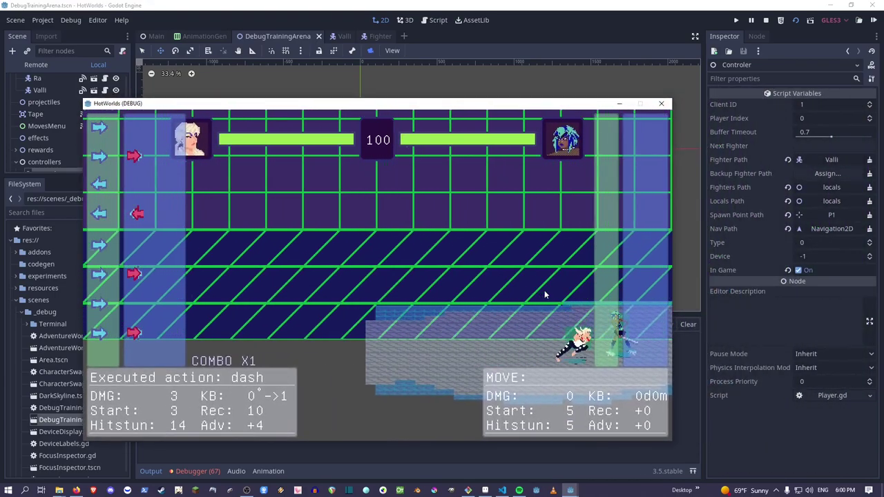
key(Left)
key(Left)
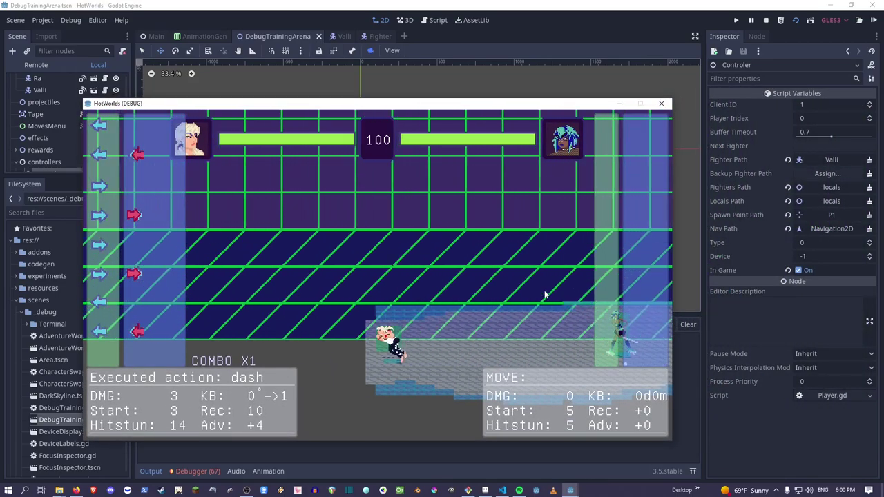
key(Right)
key(Right)
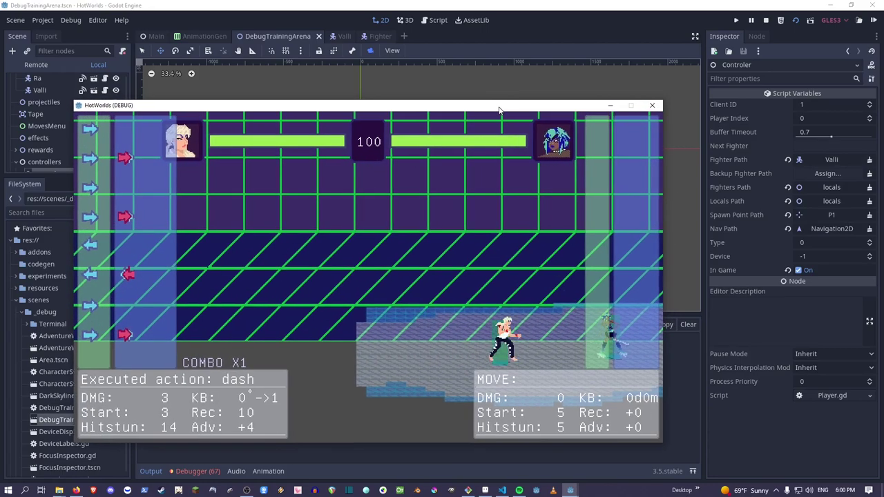
Show the running game's remote scene tree in an enlarged Scene dock, expand Room and locals, and inspect the Ra node.
drag(513, 101, 883, 157)
click(45, 63)
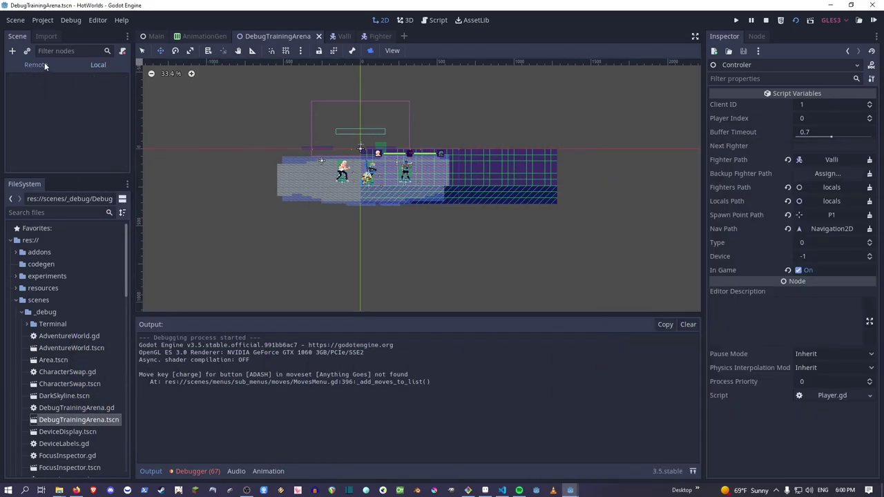
drag(68, 178, 74, 310)
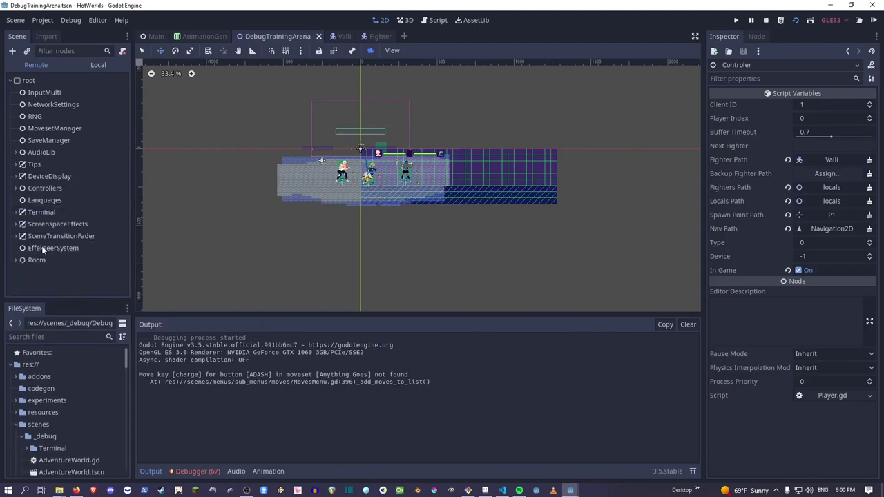
click(16, 259)
scroll(24, 254, down, 5)
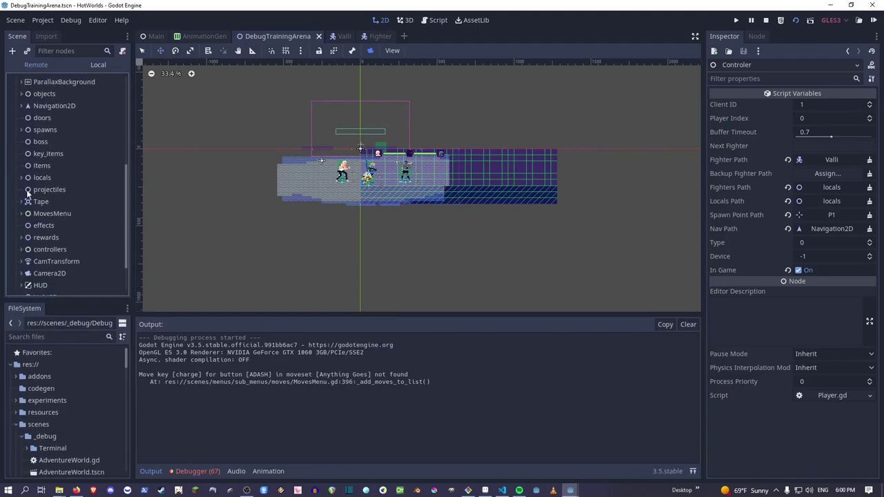
scroll(25, 249, up, 2)
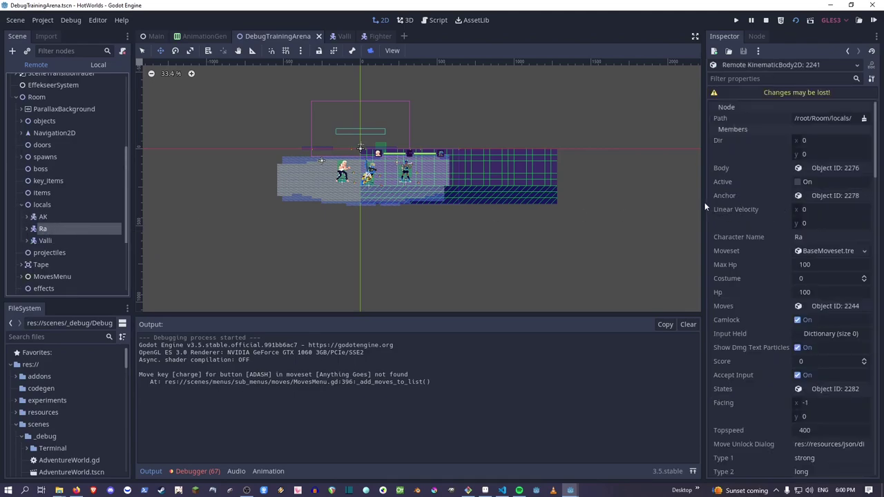
Zoom in the overridden game camera and dash and turn the fighter in the running game to check the closer view.
scroll(361, 169, up, 10)
key(alt+Tab)
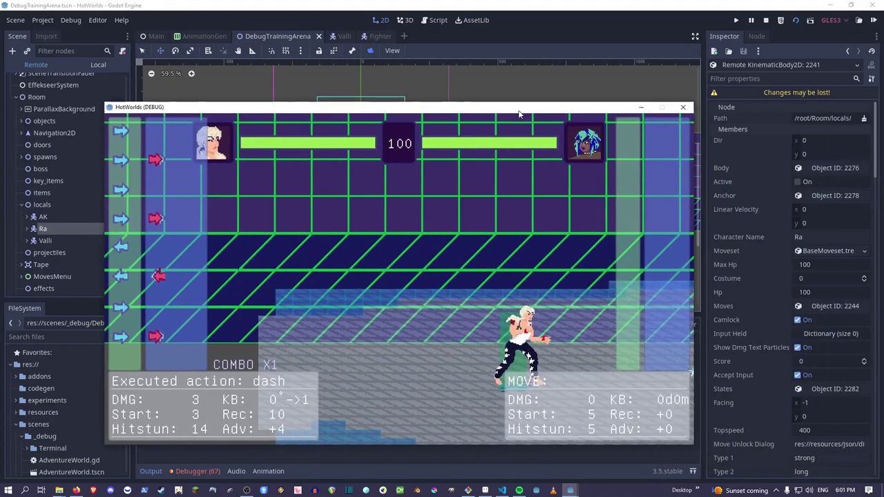
drag(520, 114, 521, 111)
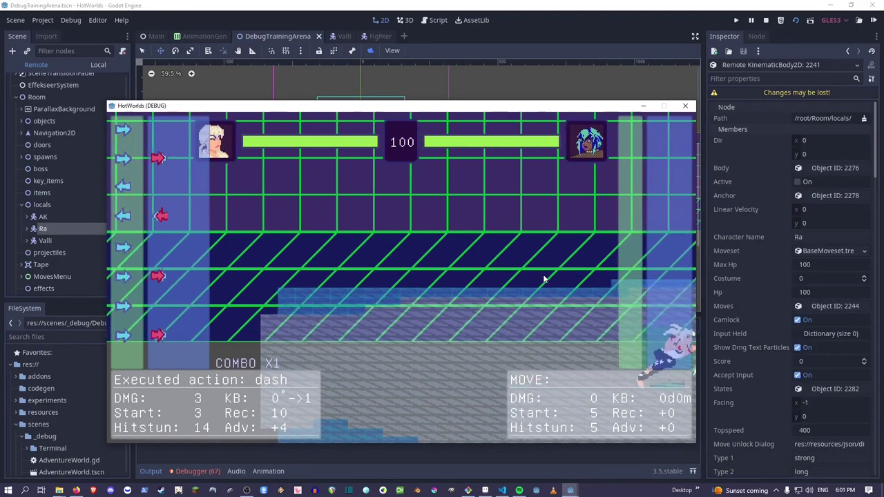
key(Left)
key(Left)
key(Down)
key(Right)
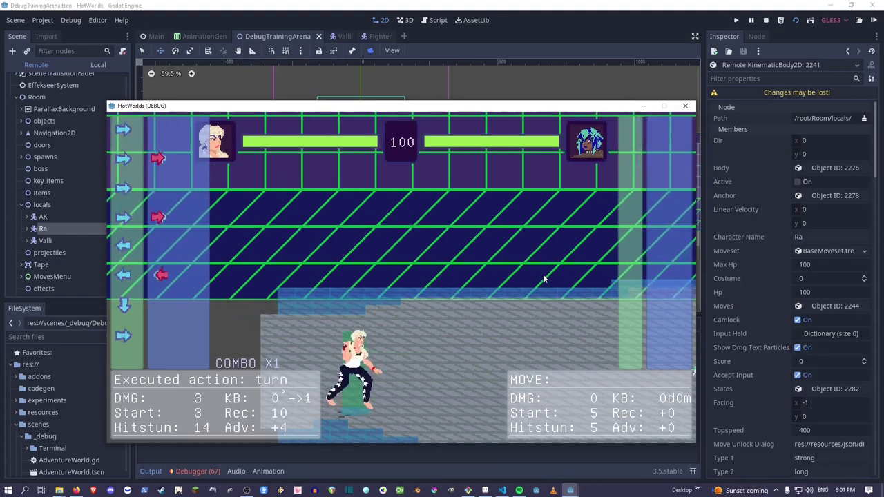
key(Right)
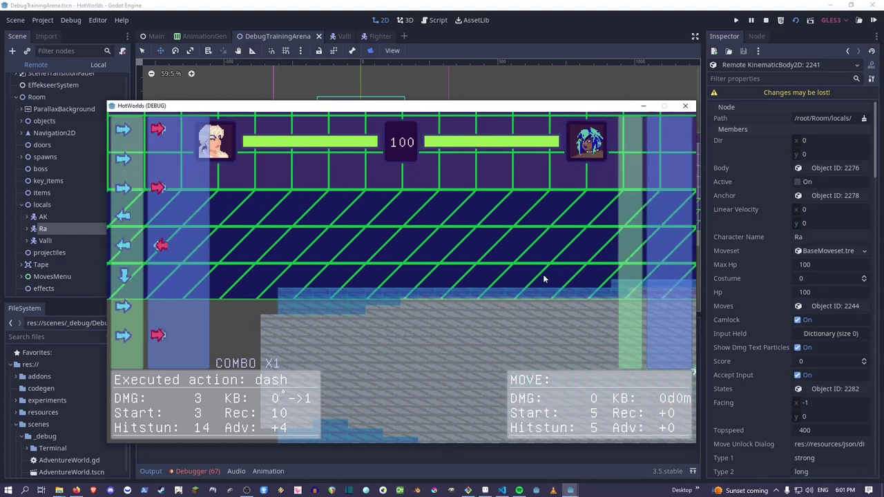
Move the game window out of the way and examine the arena and its far end at several zoom levels in the 2D viewport.
drag(430, 106, 883, 101)
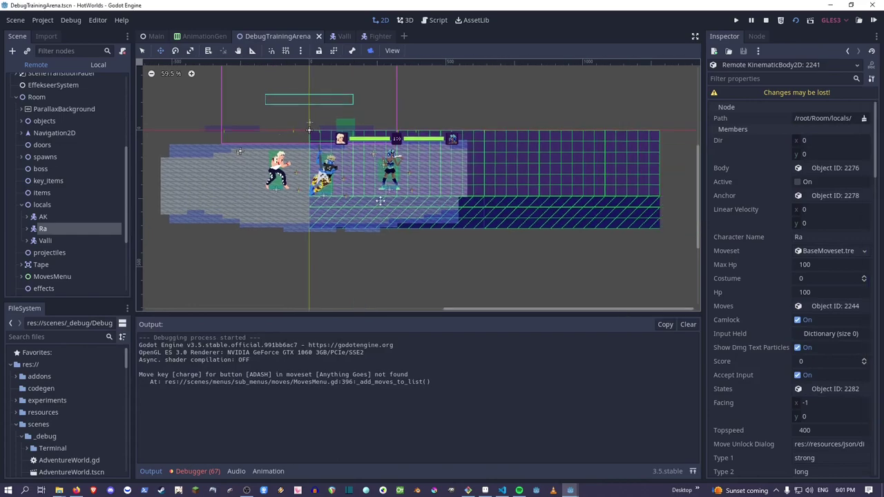
scroll(525, 212, down, 3)
scroll(477, 197, down, 4)
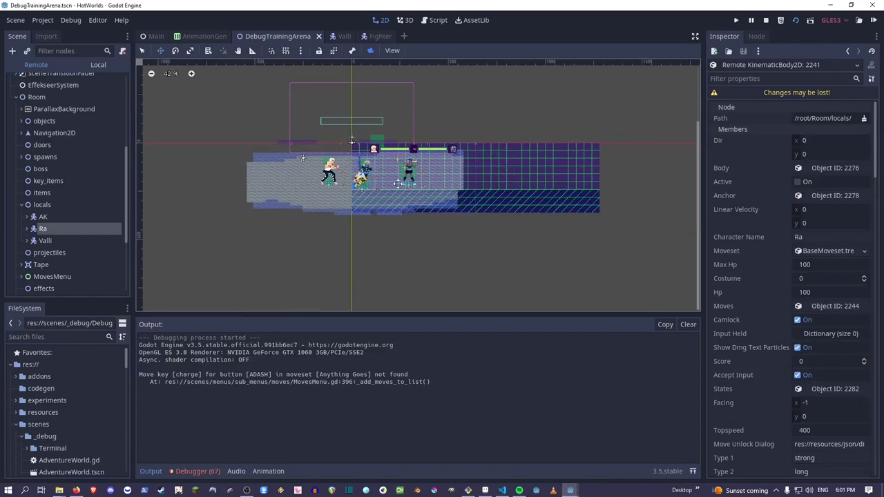
scroll(685, 301, up, 10)
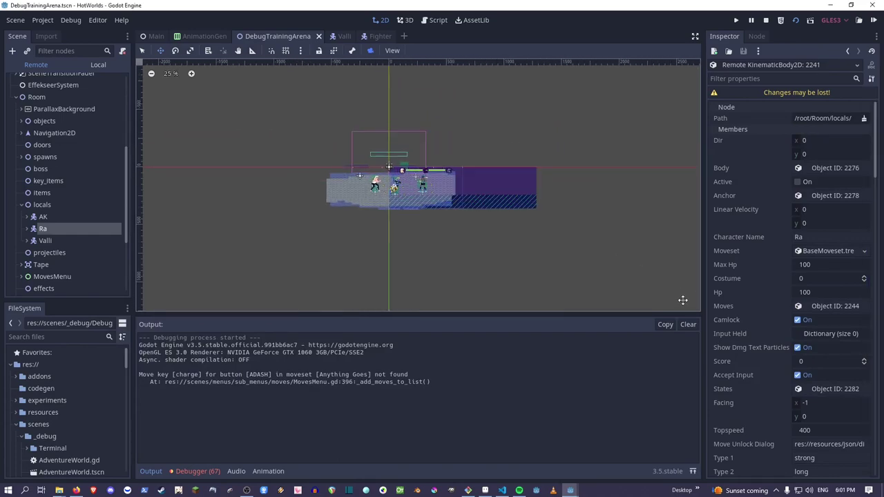
scroll(683, 301, up, 5)
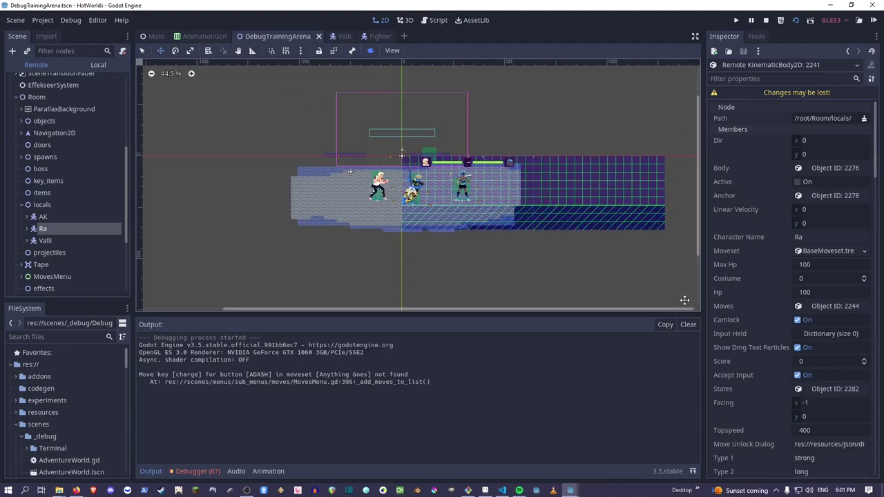
scroll(685, 300, up, 9)
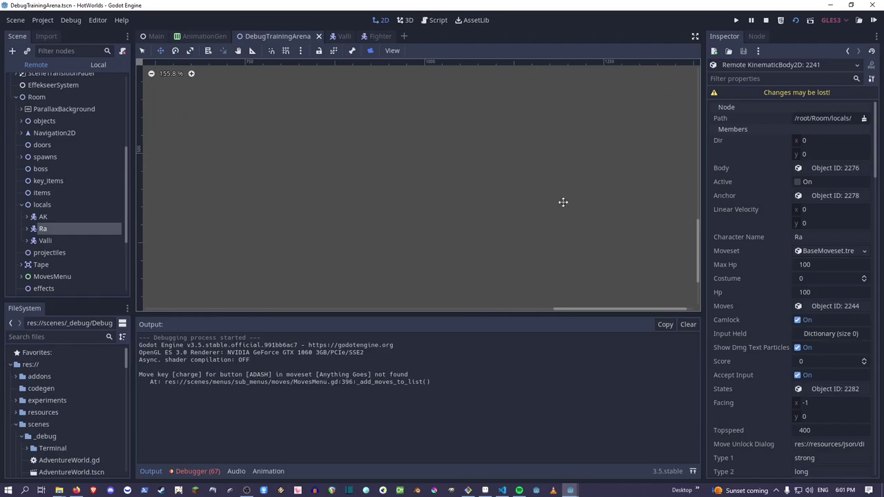
middle_drag(560, 186, 550, 268)
scroll(509, 233, up, 3)
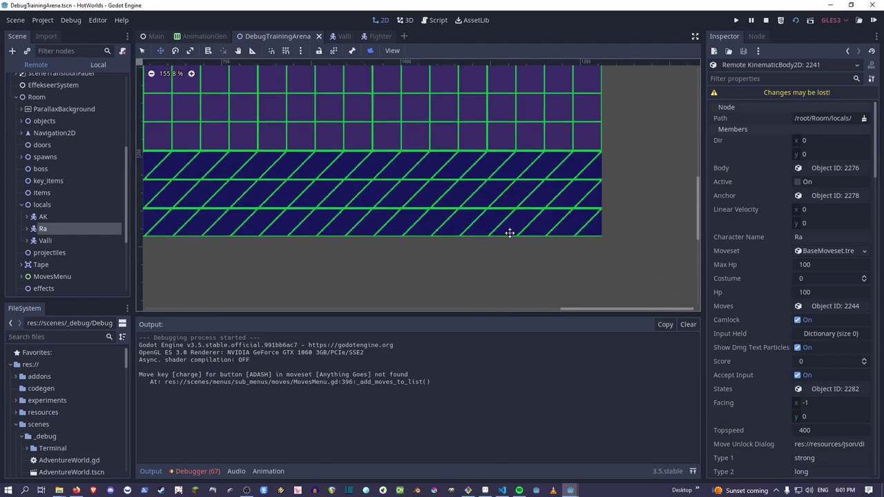
scroll(509, 232, down, 4)
scroll(611, 241, down, 2)
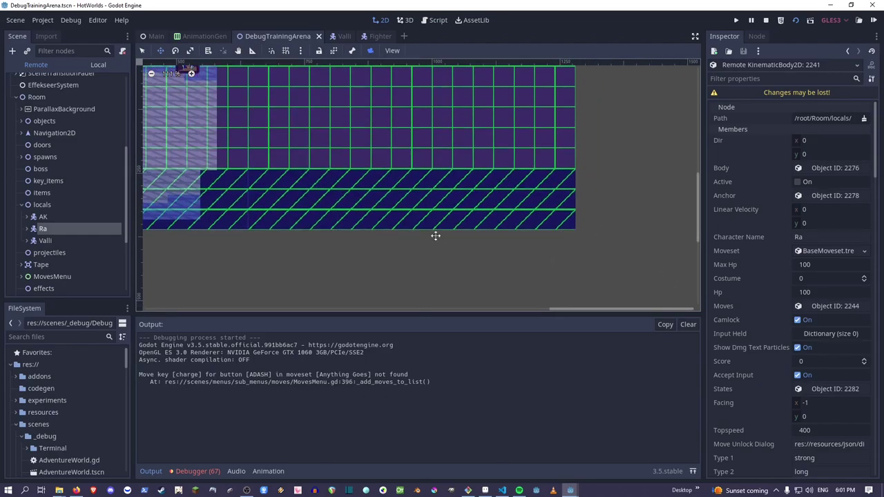
scroll(567, 191, down, 2)
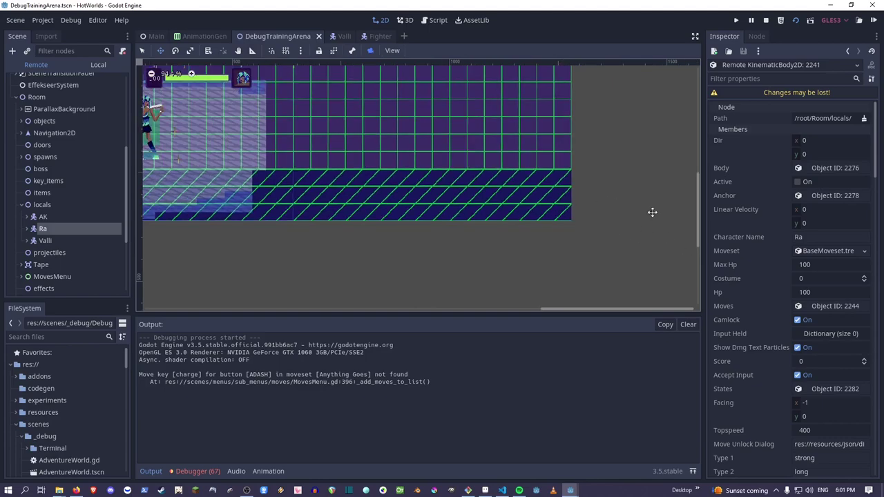
scroll(527, 210, down, 6)
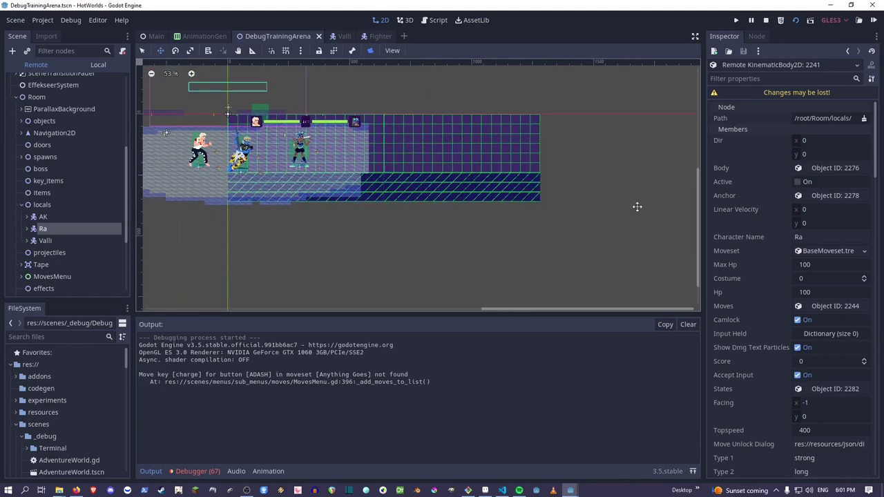
scroll(645, 206, down, 1)
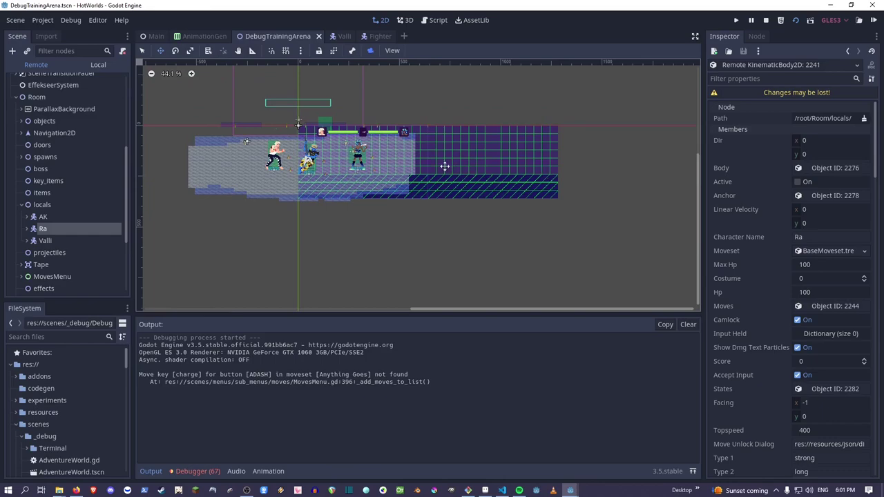
scroll(692, 193, up, 10)
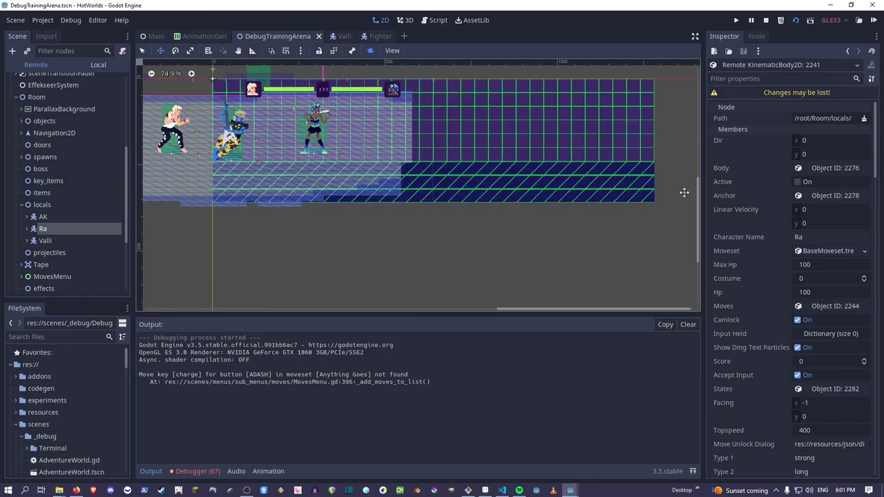
scroll(685, 195, down, 3)
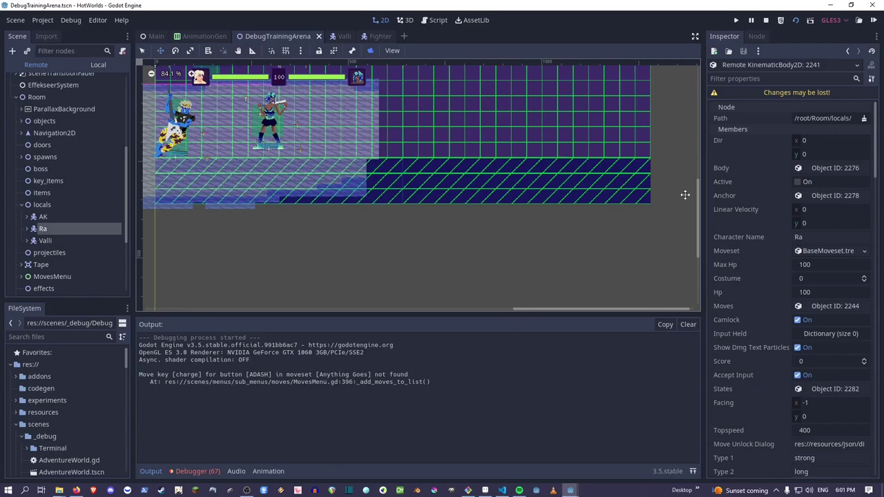
Turn off the game camera override and bring the game window back over the editor.
key(alt+Tab)
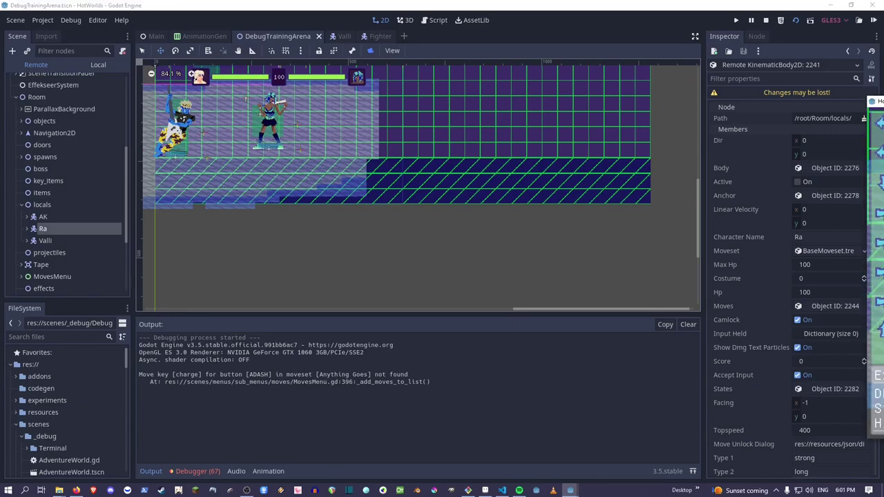
click(369, 53)
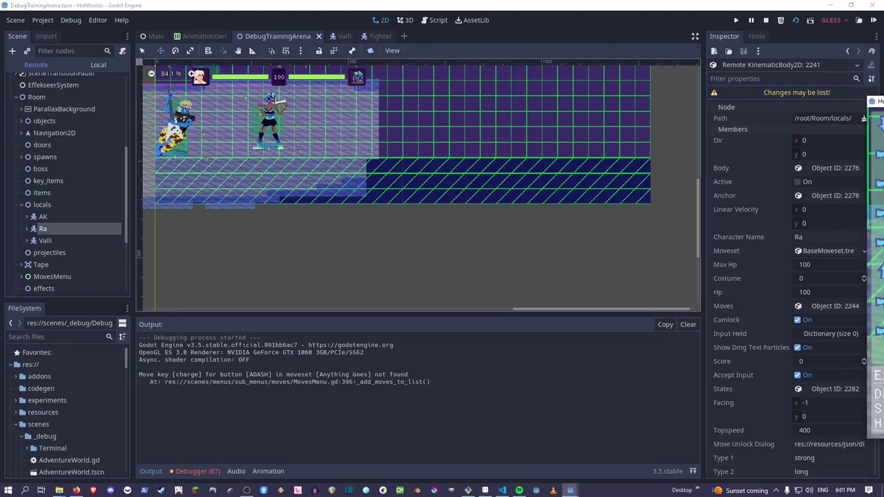
drag(883, 102, 196, 68)
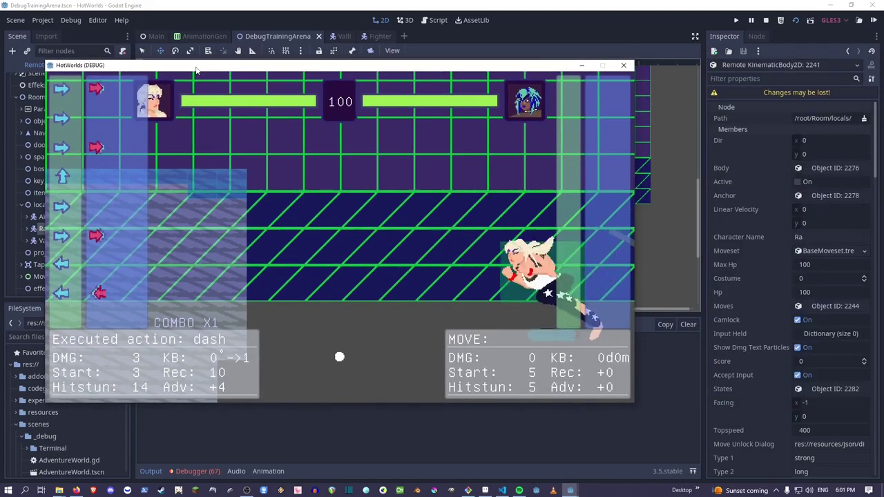
Turn and move the fighter and perform attacks, including mid_4, in the running game under its own camera.
key(Left)
key(Down)
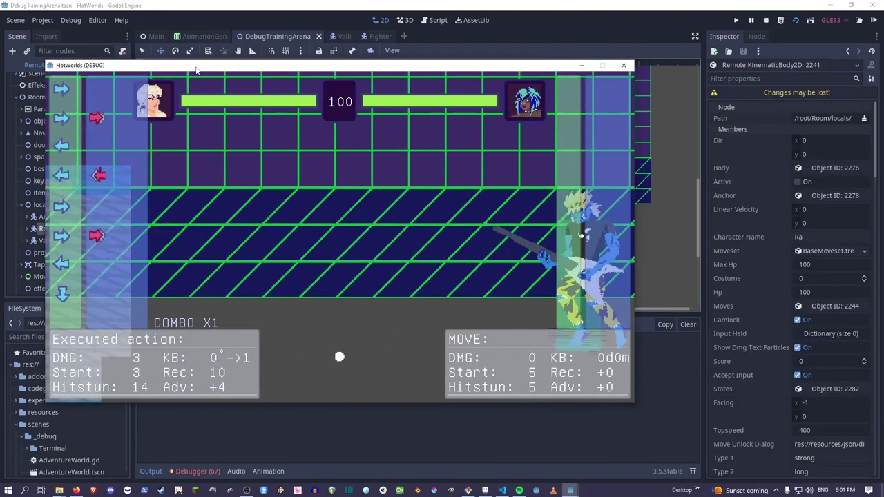
key(Left)
key(z)
key(Left)
key(z)
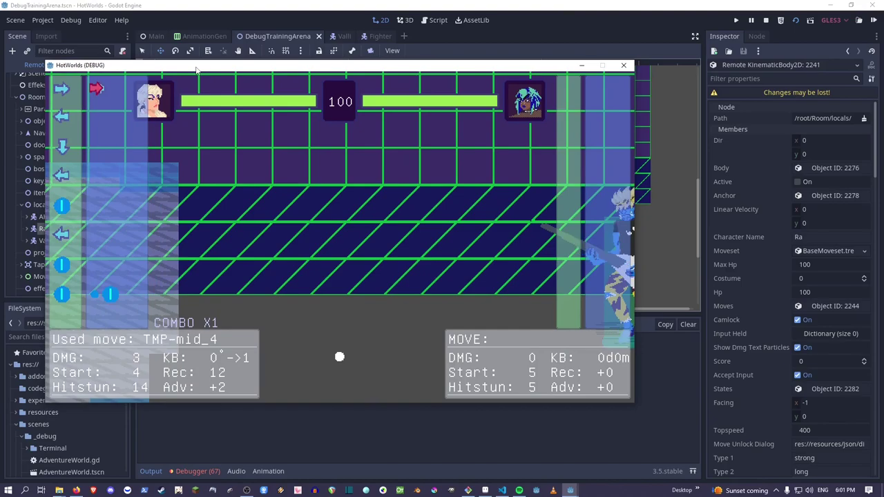
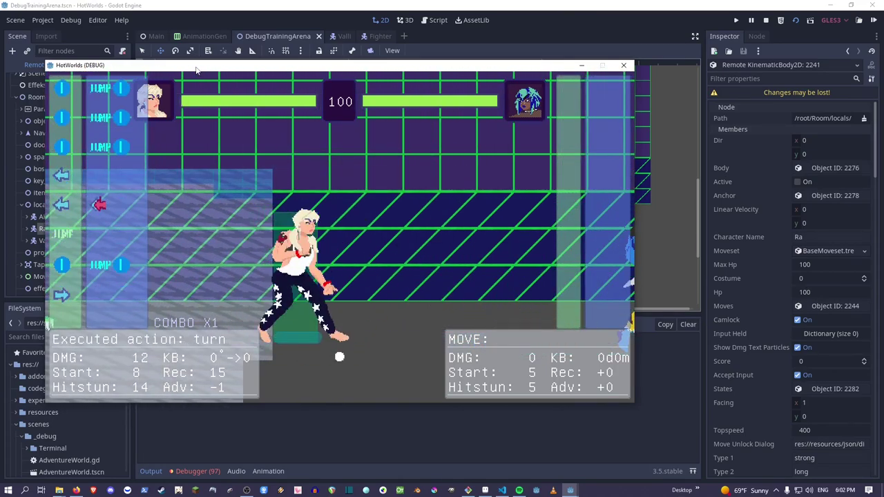
Stop the running game, reframe the fighters in the 2D viewport, and run the DebugTrainingArena scene again.
click(766, 20)
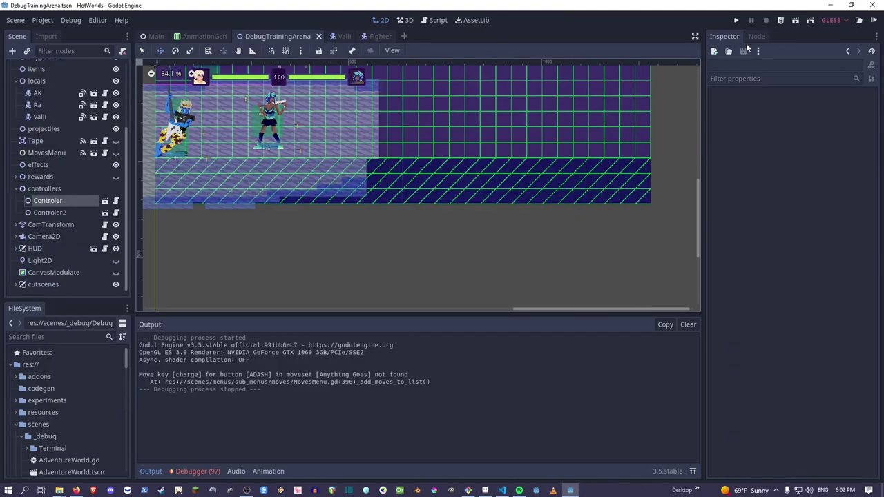
scroll(318, 175, down, 5)
middle_drag(308, 167, 443, 196)
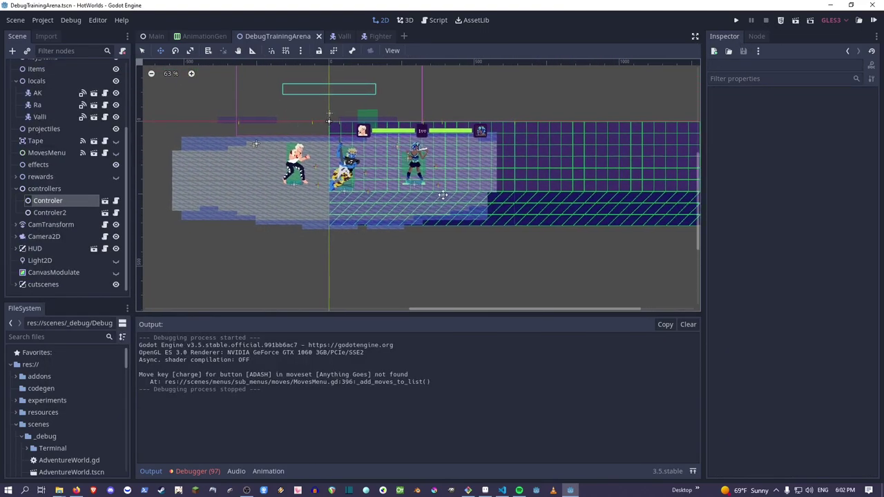
click(797, 20)
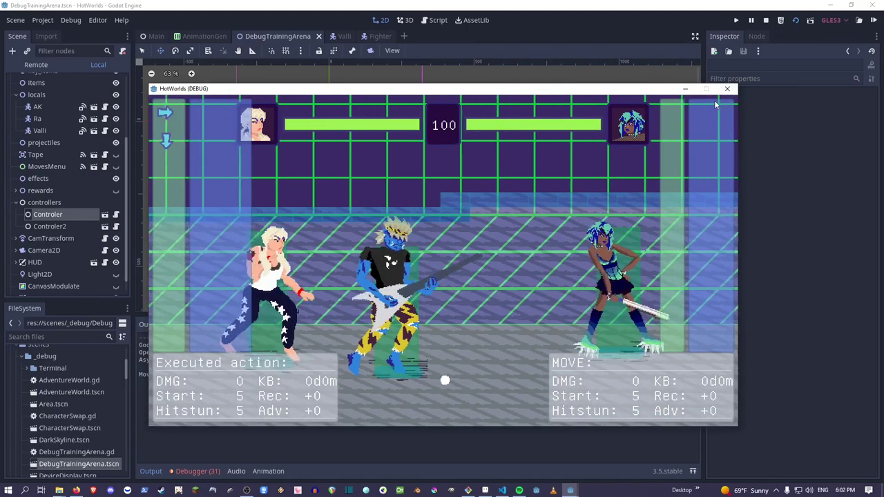
Attack the opponents with combos and low_5 in the running arena to test the knockback.
key(d)
key(Right)
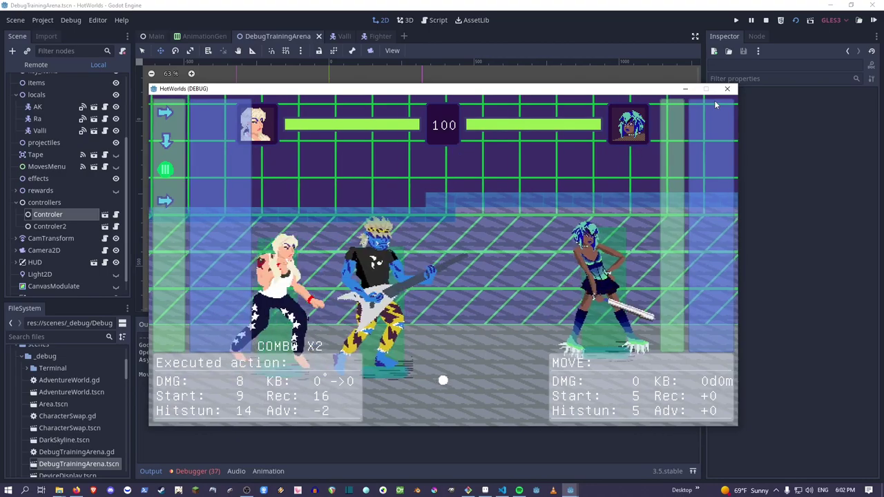
key(s)
key(s)
key(a)
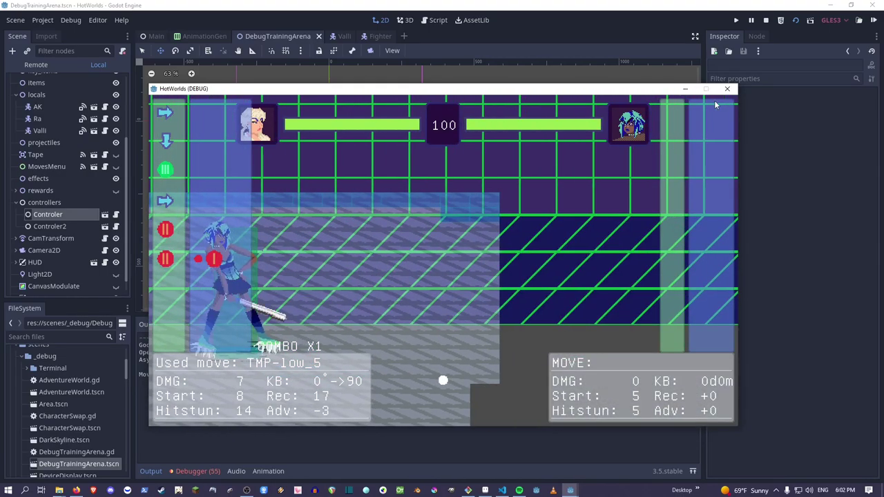
Put the game window aside, switch to the AnimationGen scene, and run it.
drag(604, 91, 689, 89)
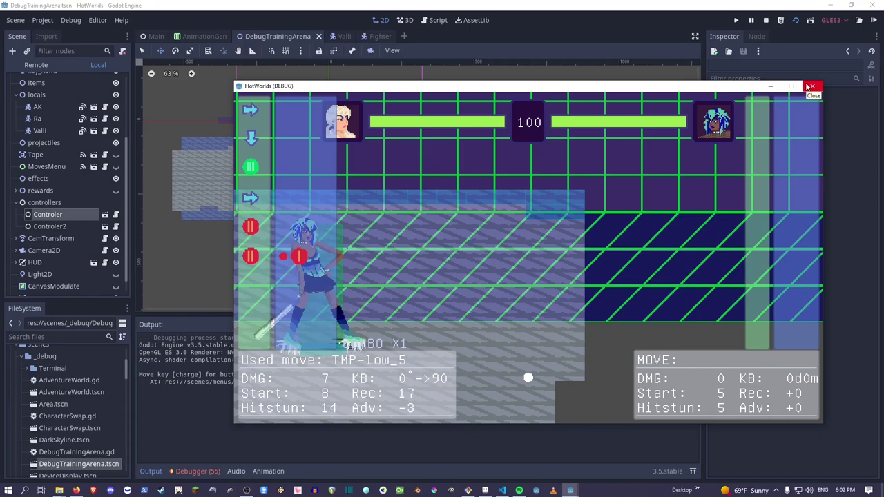
click(570, 47)
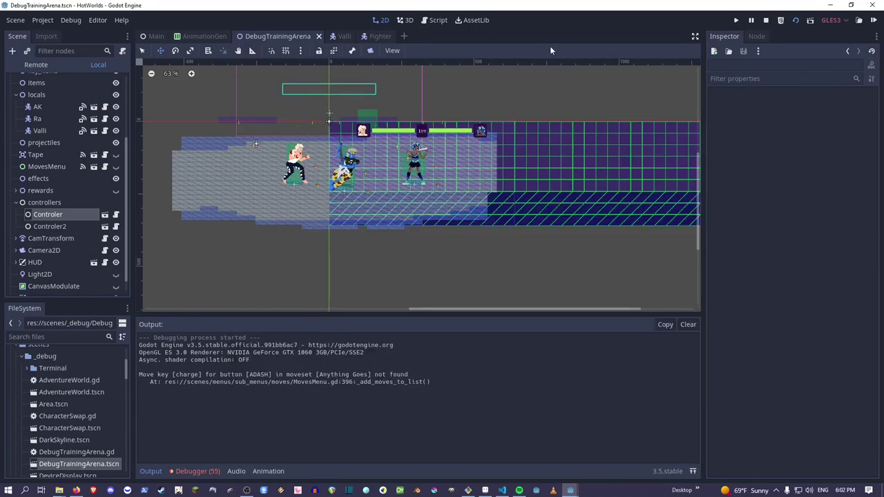
click(196, 37)
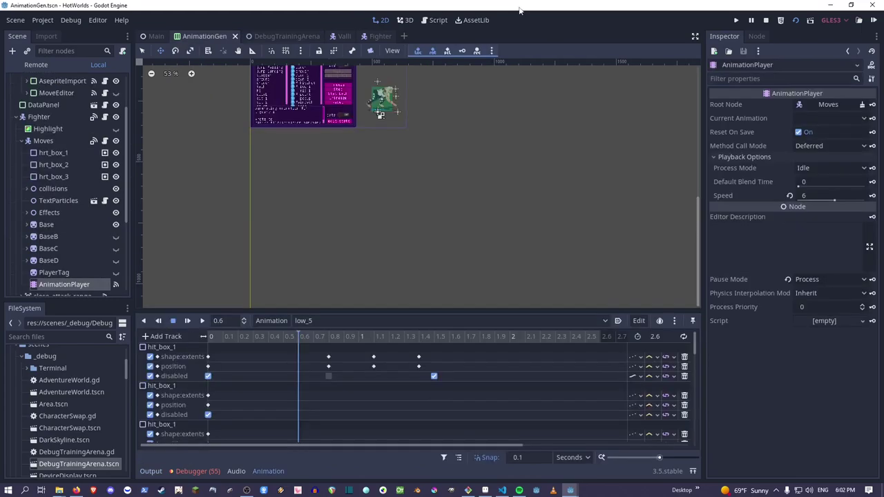
click(796, 21)
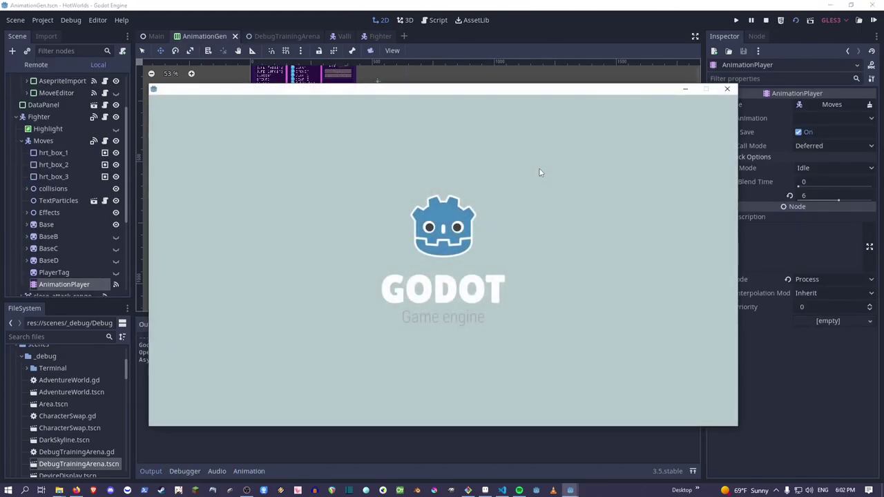
Set low_5's knockback direction to 90 and strength to 10 in the move stats, save, and return to the generator.
scroll(224, 251, down, 10)
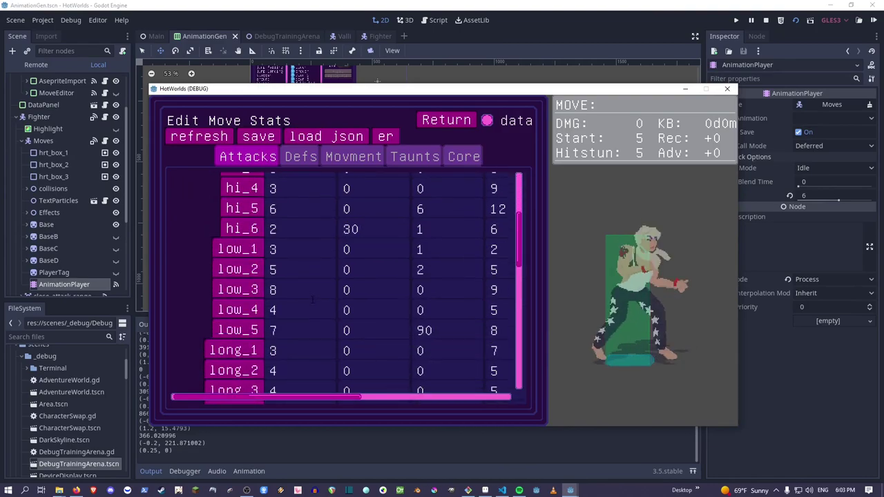
click(224, 251)
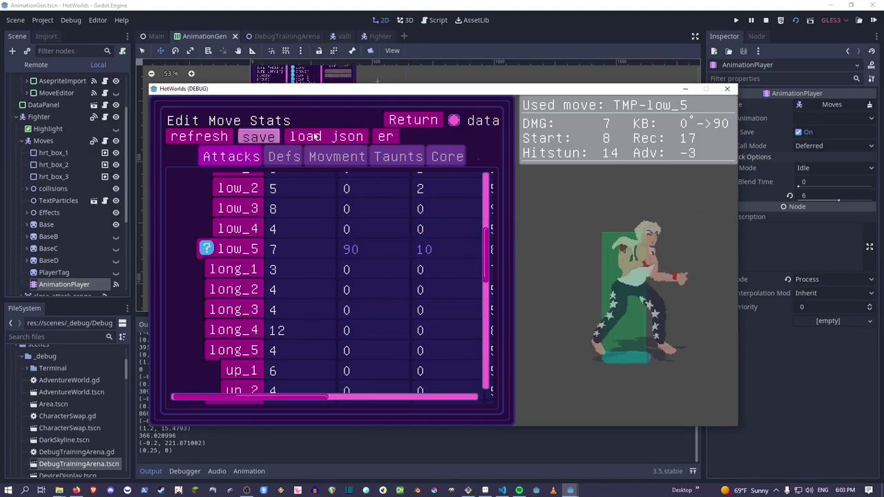
click(421, 120)
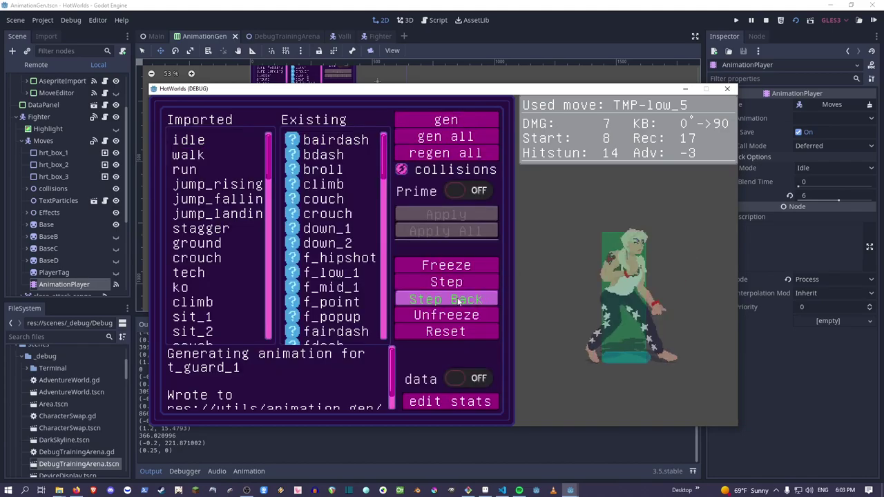
Select low_5 among the imported and existing animations, enable Prime, and apply the regenerated animation.
scroll(322, 313, down, 7)
scroll(322, 313, down, 6)
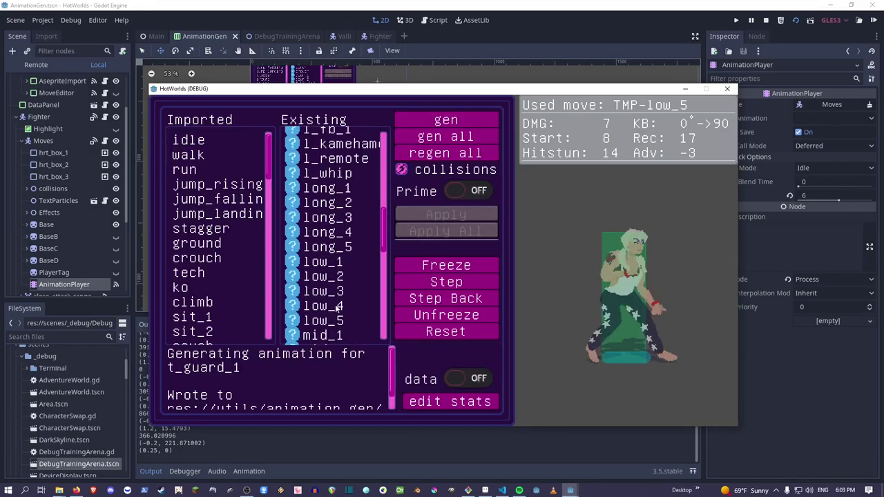
click(322, 294)
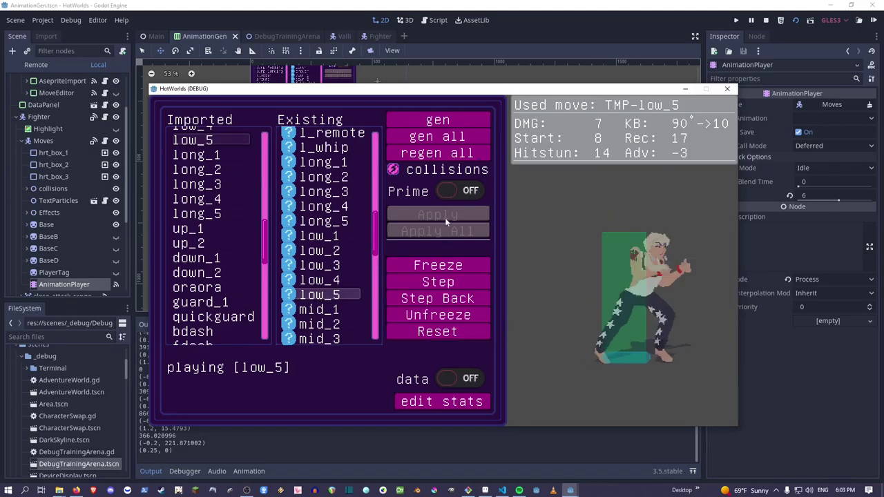
click(458, 192)
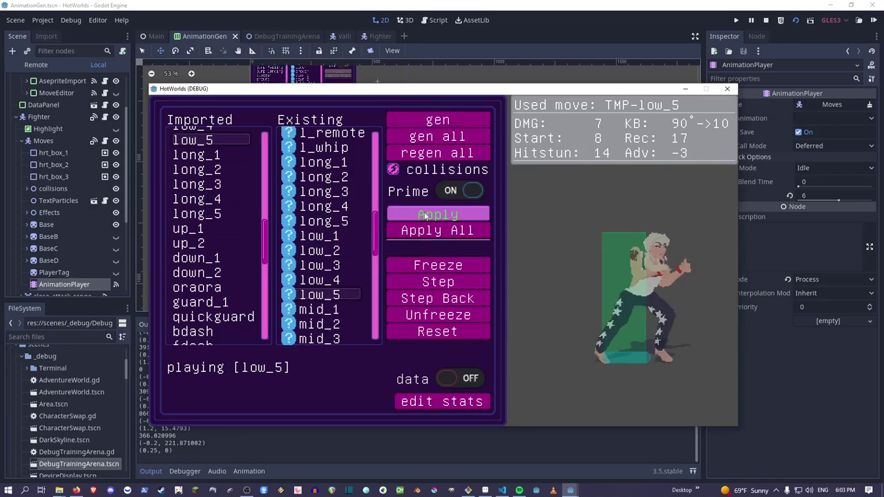
click(425, 216)
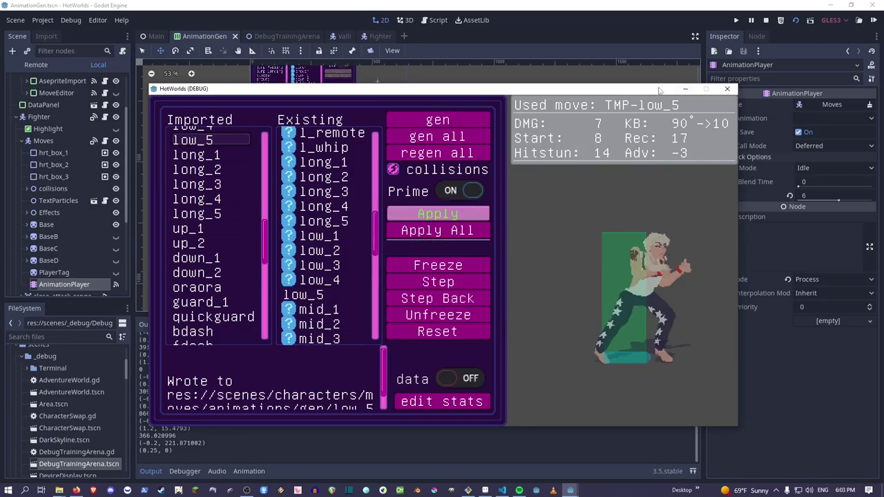
Return to the DebugTrainingArena scene and run it.
click(275, 35)
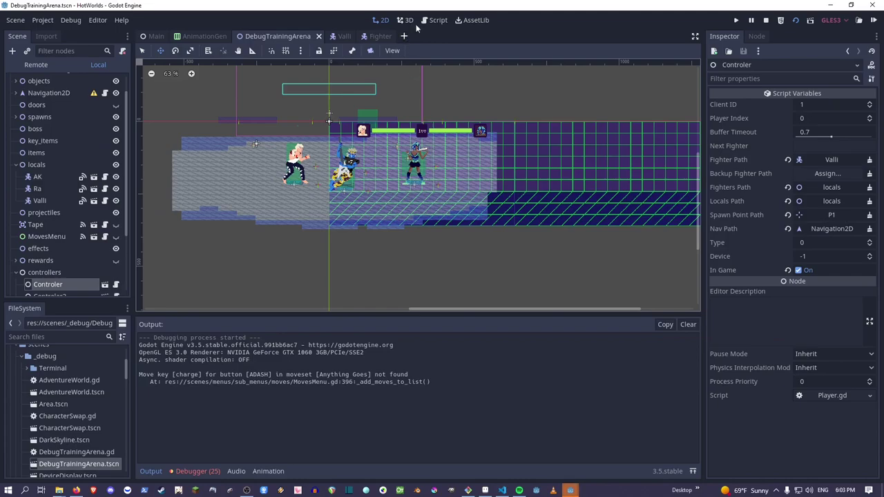
Switch to the running HotWorlds debug game window.
key(alt+Tab)
key(alt+Tab)
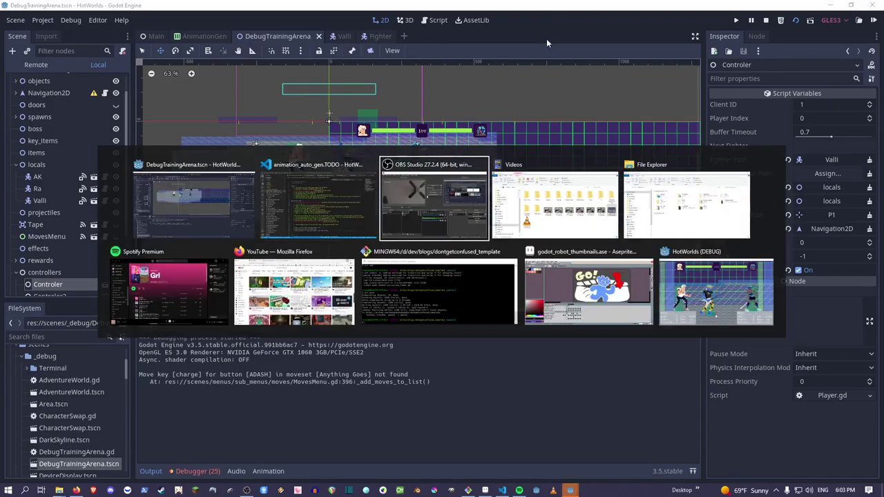
key(alt+Tab)
key(alt+Tab)
key(alt+Tab)
key(alt+Tab)
key(alt+Tab)
key(alt+Tab)
key(alt+Tab)
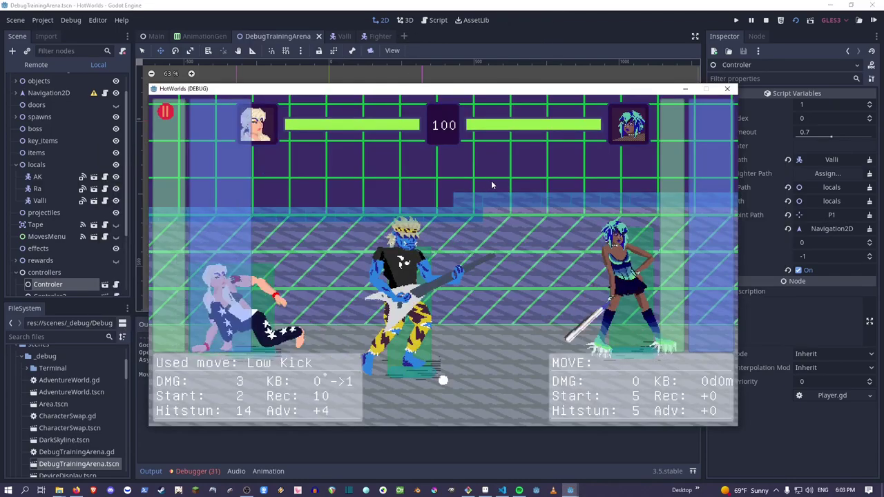
Retest low_5 on the guitar-wielding opponent by chaining it after a Low Kick.
key(k)
key(Right)
key(Down)
key(k)
key(k)
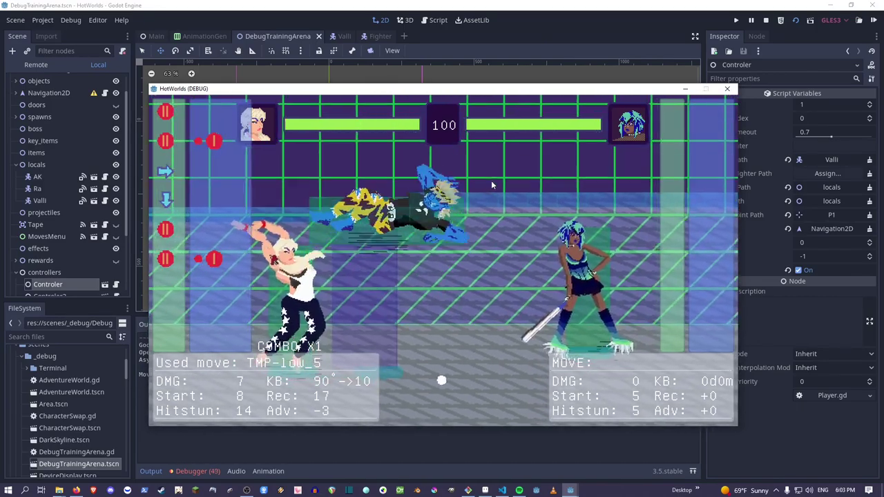
Test light attacks, then combine a Low Kick and low_5 with a jumping Flying Stomp against the guitar-wielding opponent.
key(Right)
key(j)
key(j)
key(Right)
key(k)
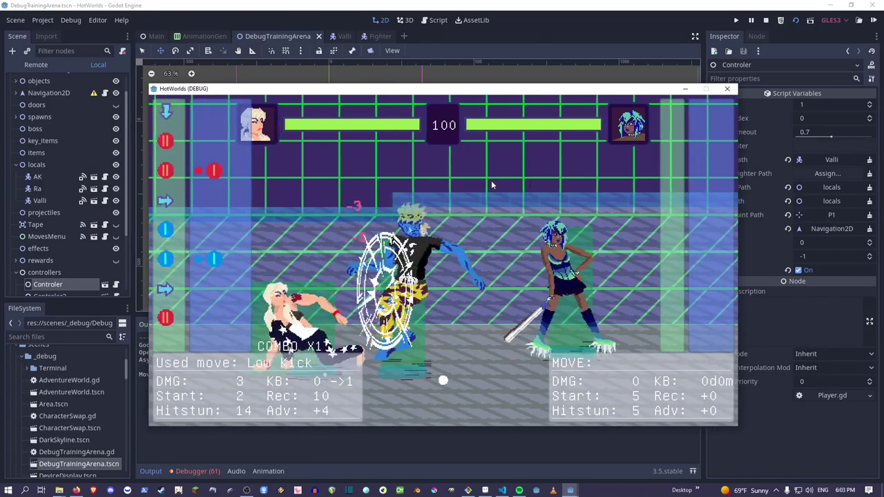
key(k)
key(j)
key(Right)
key(space)
key(j)
key(Right)
key(Left)
key(Left)
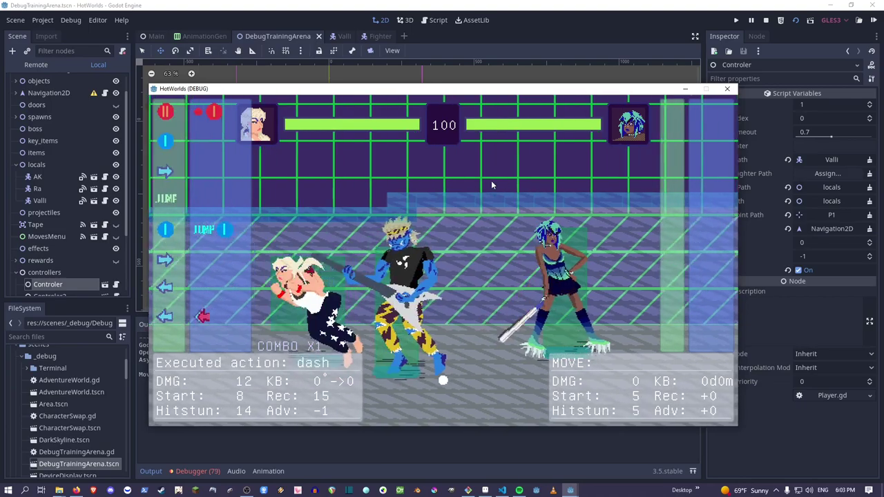
Test a dash attack into low_5, followed by a jump, a Low Kick, and a Flying Stomp.
key(Right)
key(j)
key(k)
key(k)
key(space)
key(Right)
key(k)
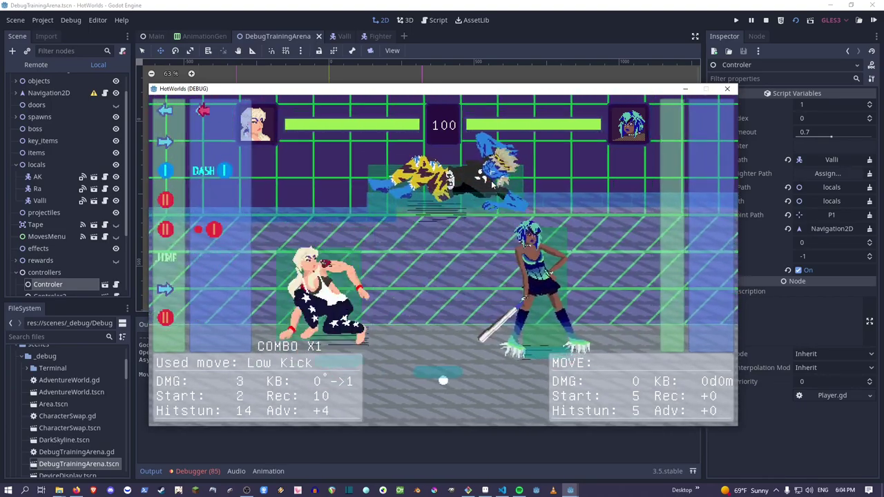
key(j)
key(Right)
key(Left)
key(Left)
key(Right)
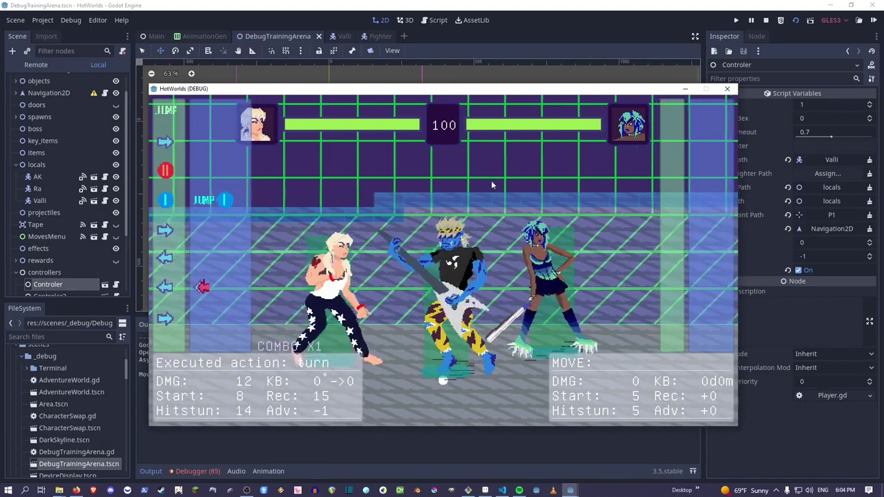
Reposition the fighter beside the guitar-wielding opponent using dashes and turns.
key(Right)
key(Down)
key(Left)
key(Down)
key(x)
key(Right)
key(x)
key(Left)
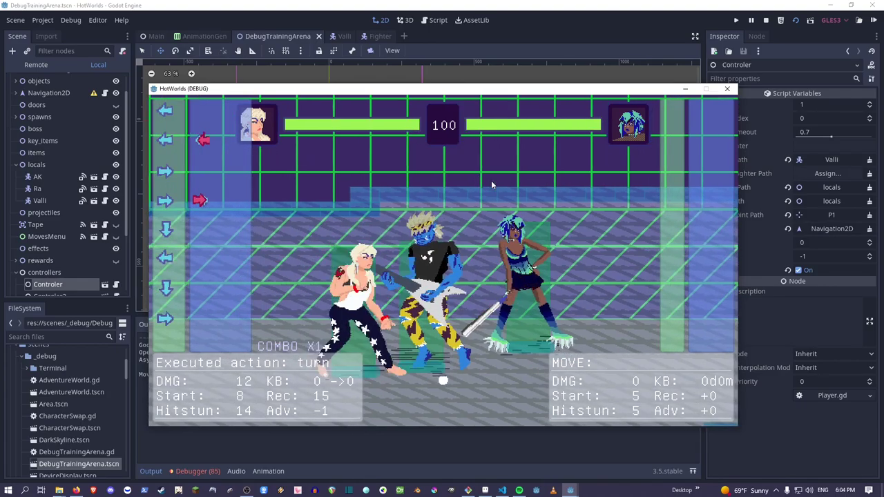
Try single kicks while changing direction and moving around the guitar-wielding opponent.
key(Right)
key(k)
key(Left)
key(k)
key(Right)
key(Left)
key(Up)
key(Right)
Repeat the Low Kick and low_5 launcher combo, adding a jump attack and a mid_1 hit.
key(k)
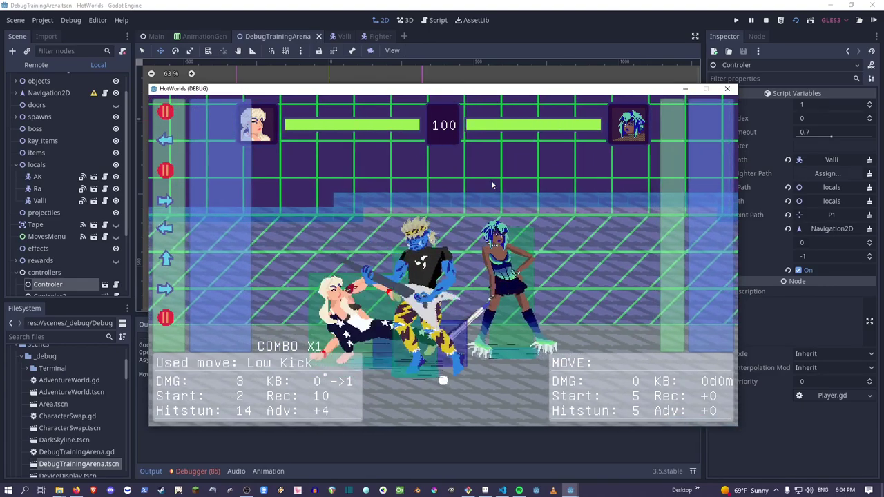
key(k)
key(j)
key(space)
key(j)
key(j)
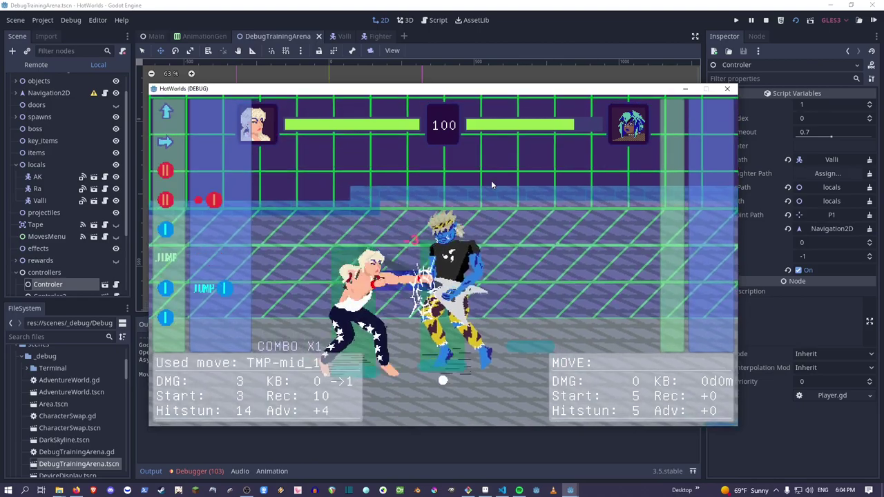
Test jumping forward with attacks, including a Flying Stomp, on the opponents.
key(space)
key(Right)
key(j)
key(Right)
key(space)
key(j)
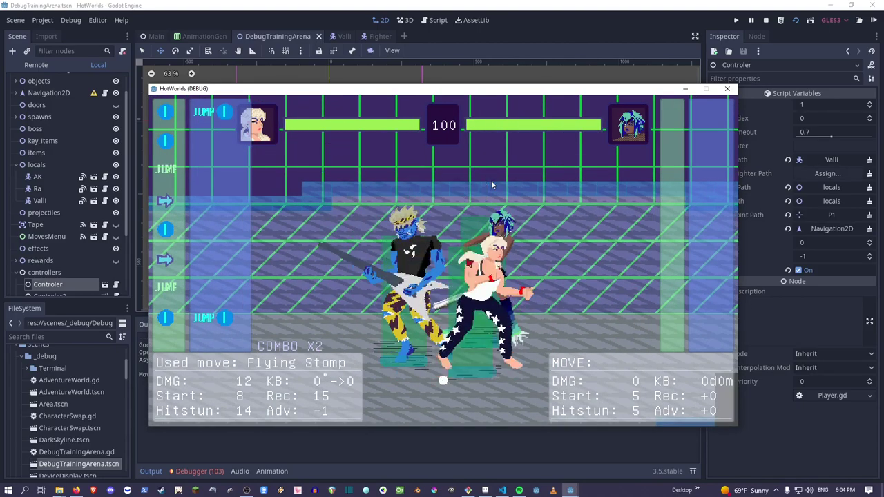
Test dashing and turning in both directions with one more jump attack, and leave the game window.
key(Right)
key(Right)
key(Up)
key(Left)
key(Left)
key(space)
key(j)
key(Left)
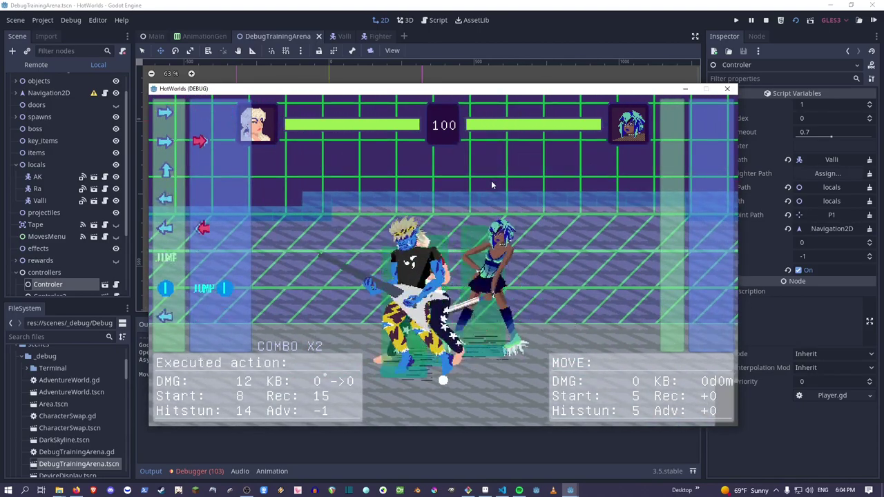
key(Right)
key(Right)
key(Right)
key(Left)
key(Left)
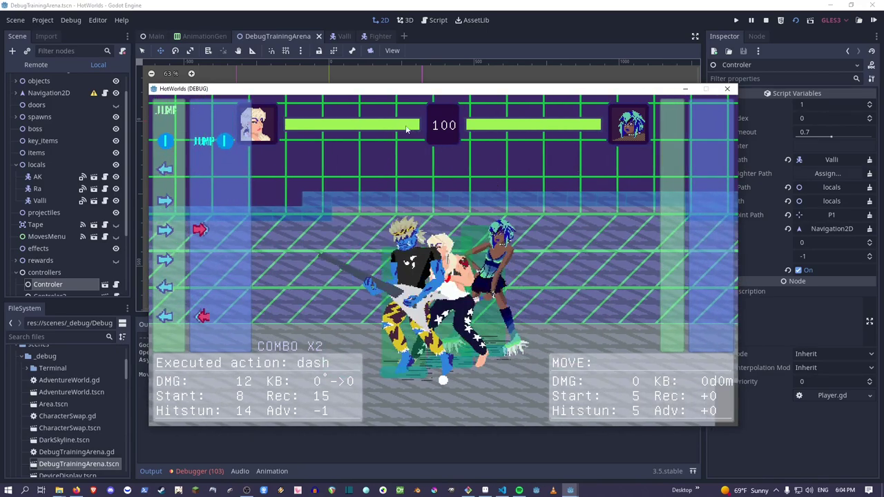
key(alt+Tab)
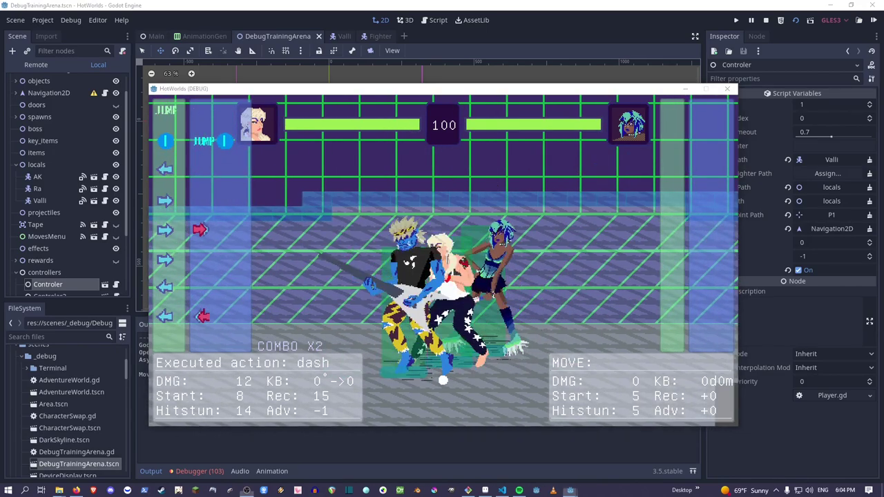